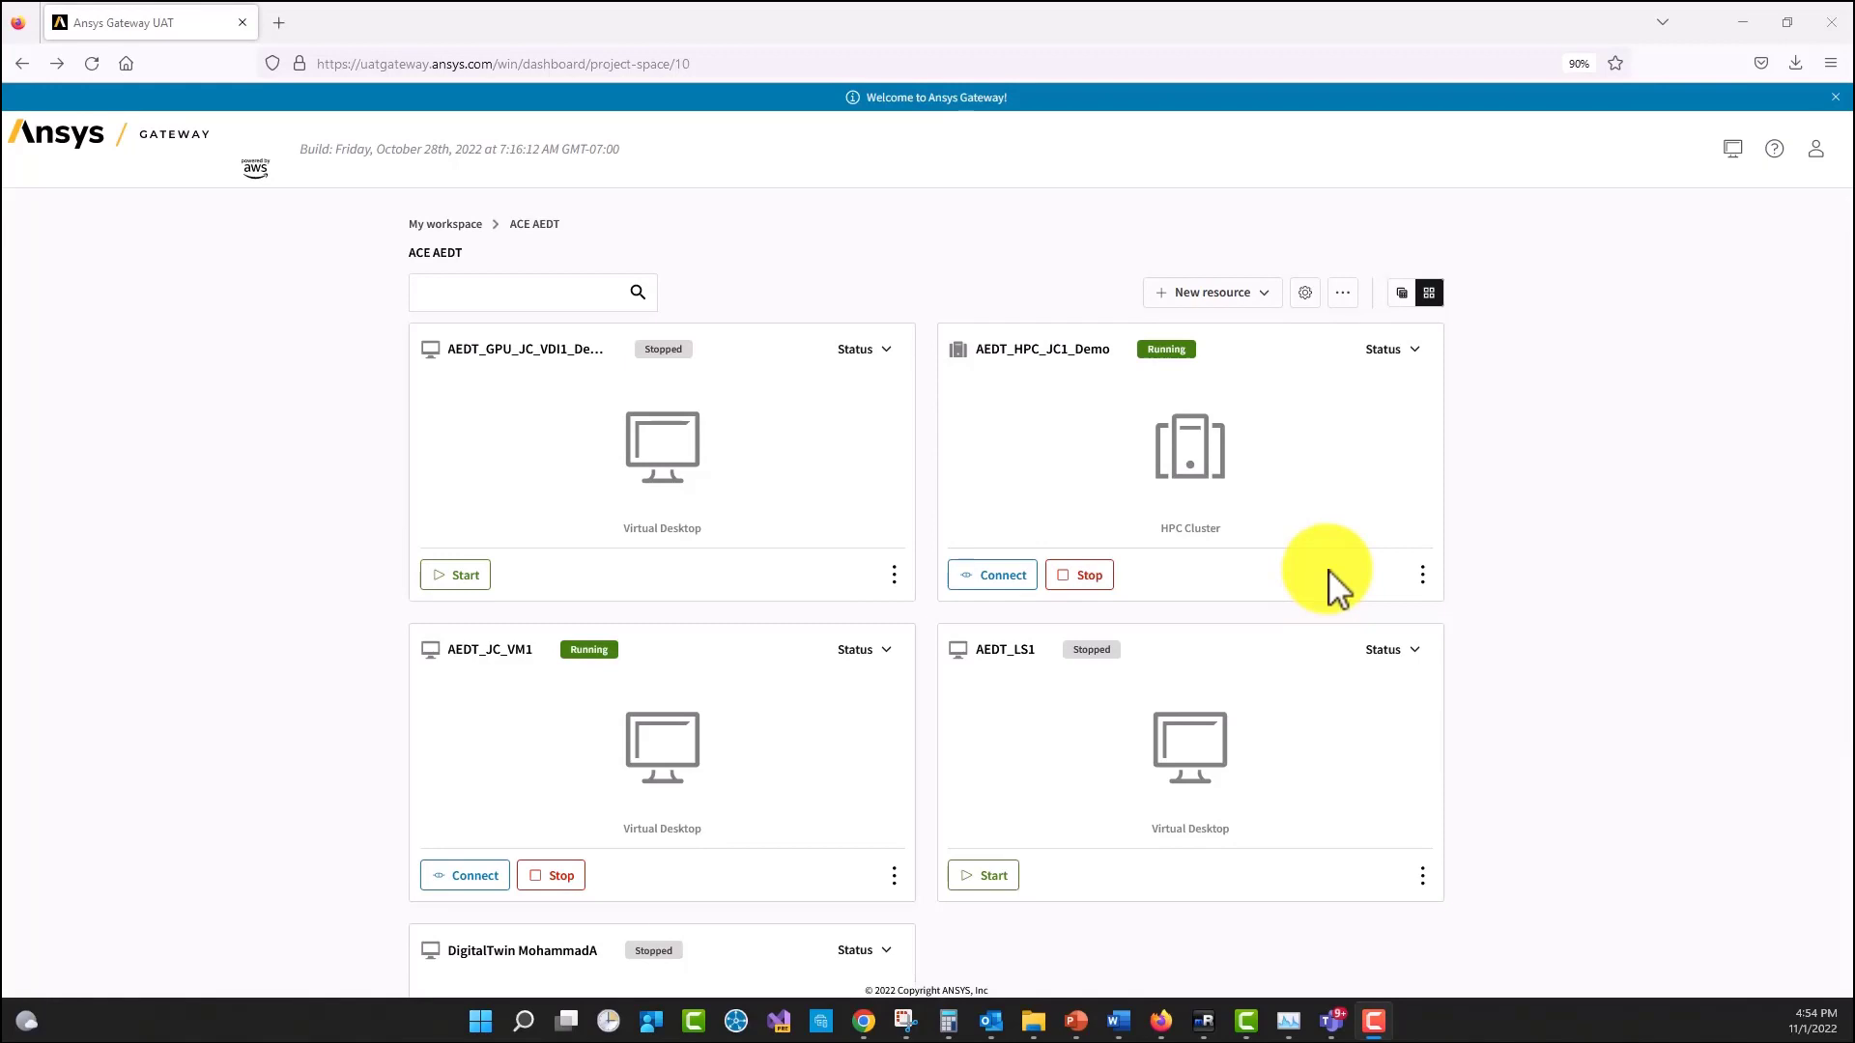
Step: Start a new HPC cluster and name it AEDT_HPC_JC_Demo2
click(1256, 299)
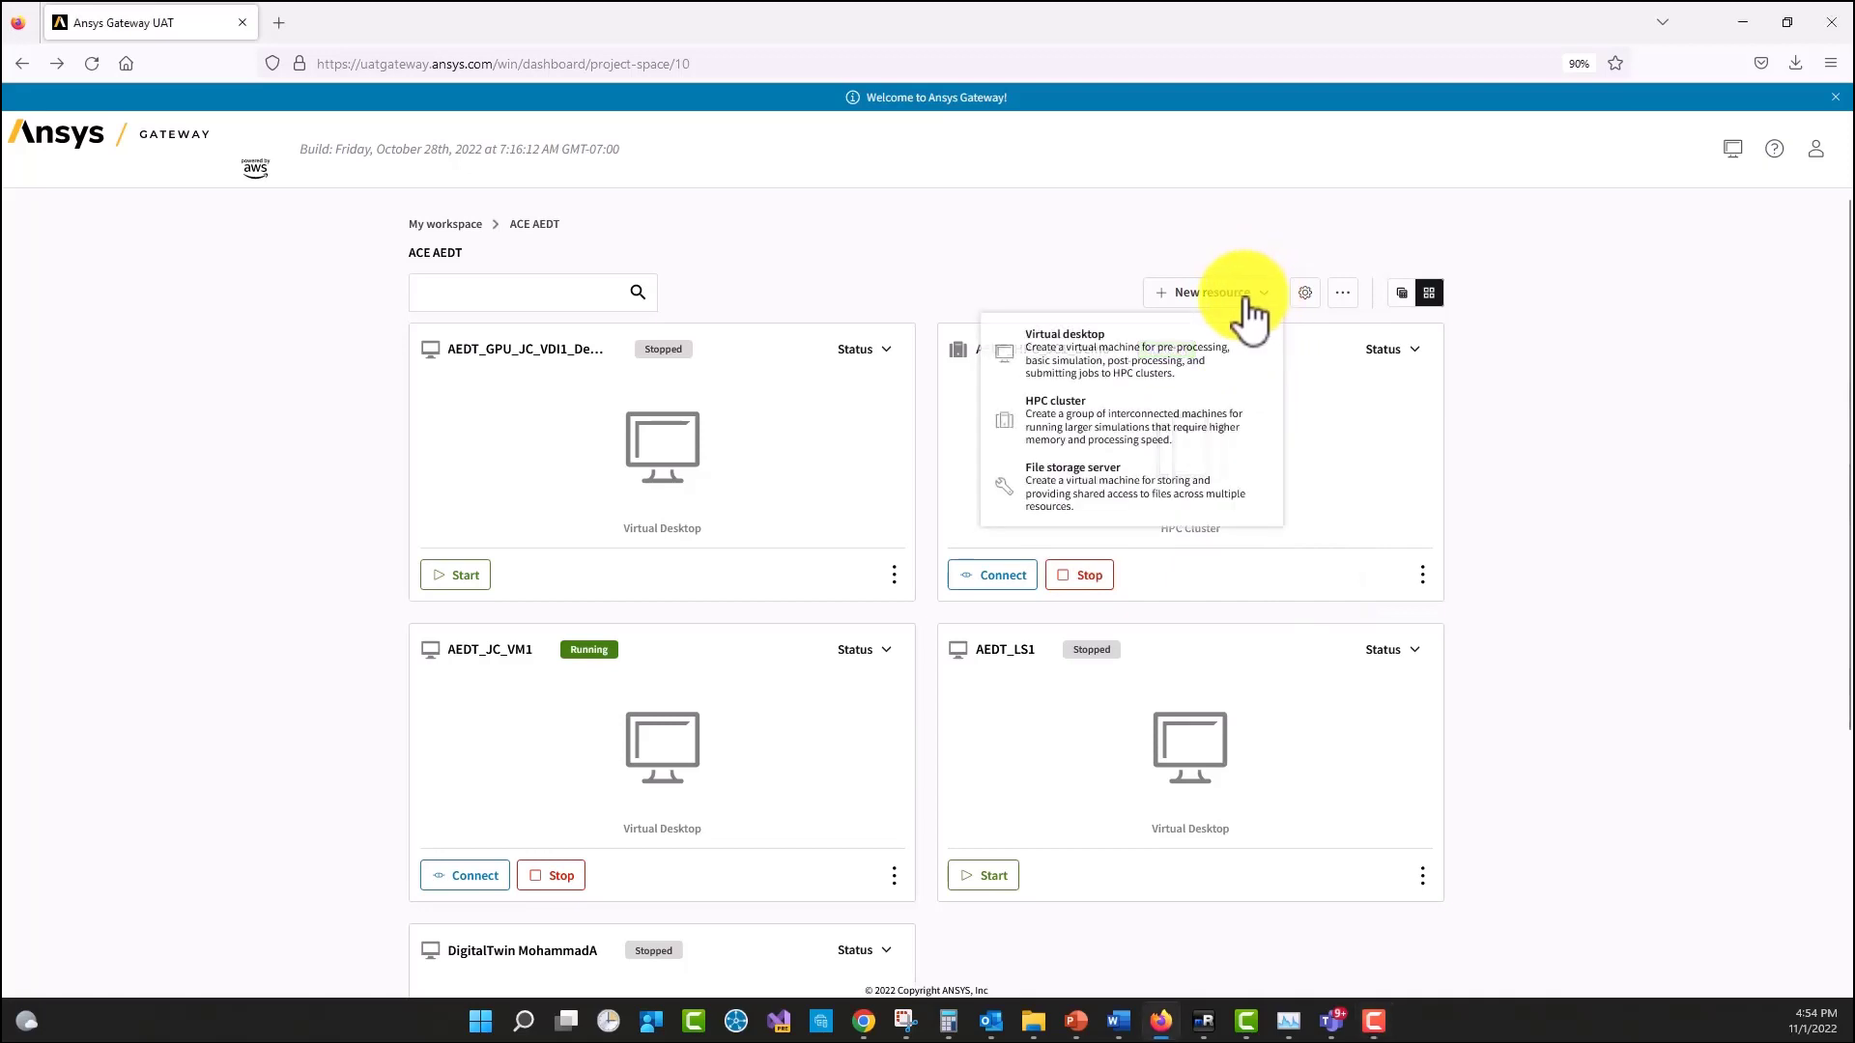
click(1066, 422)
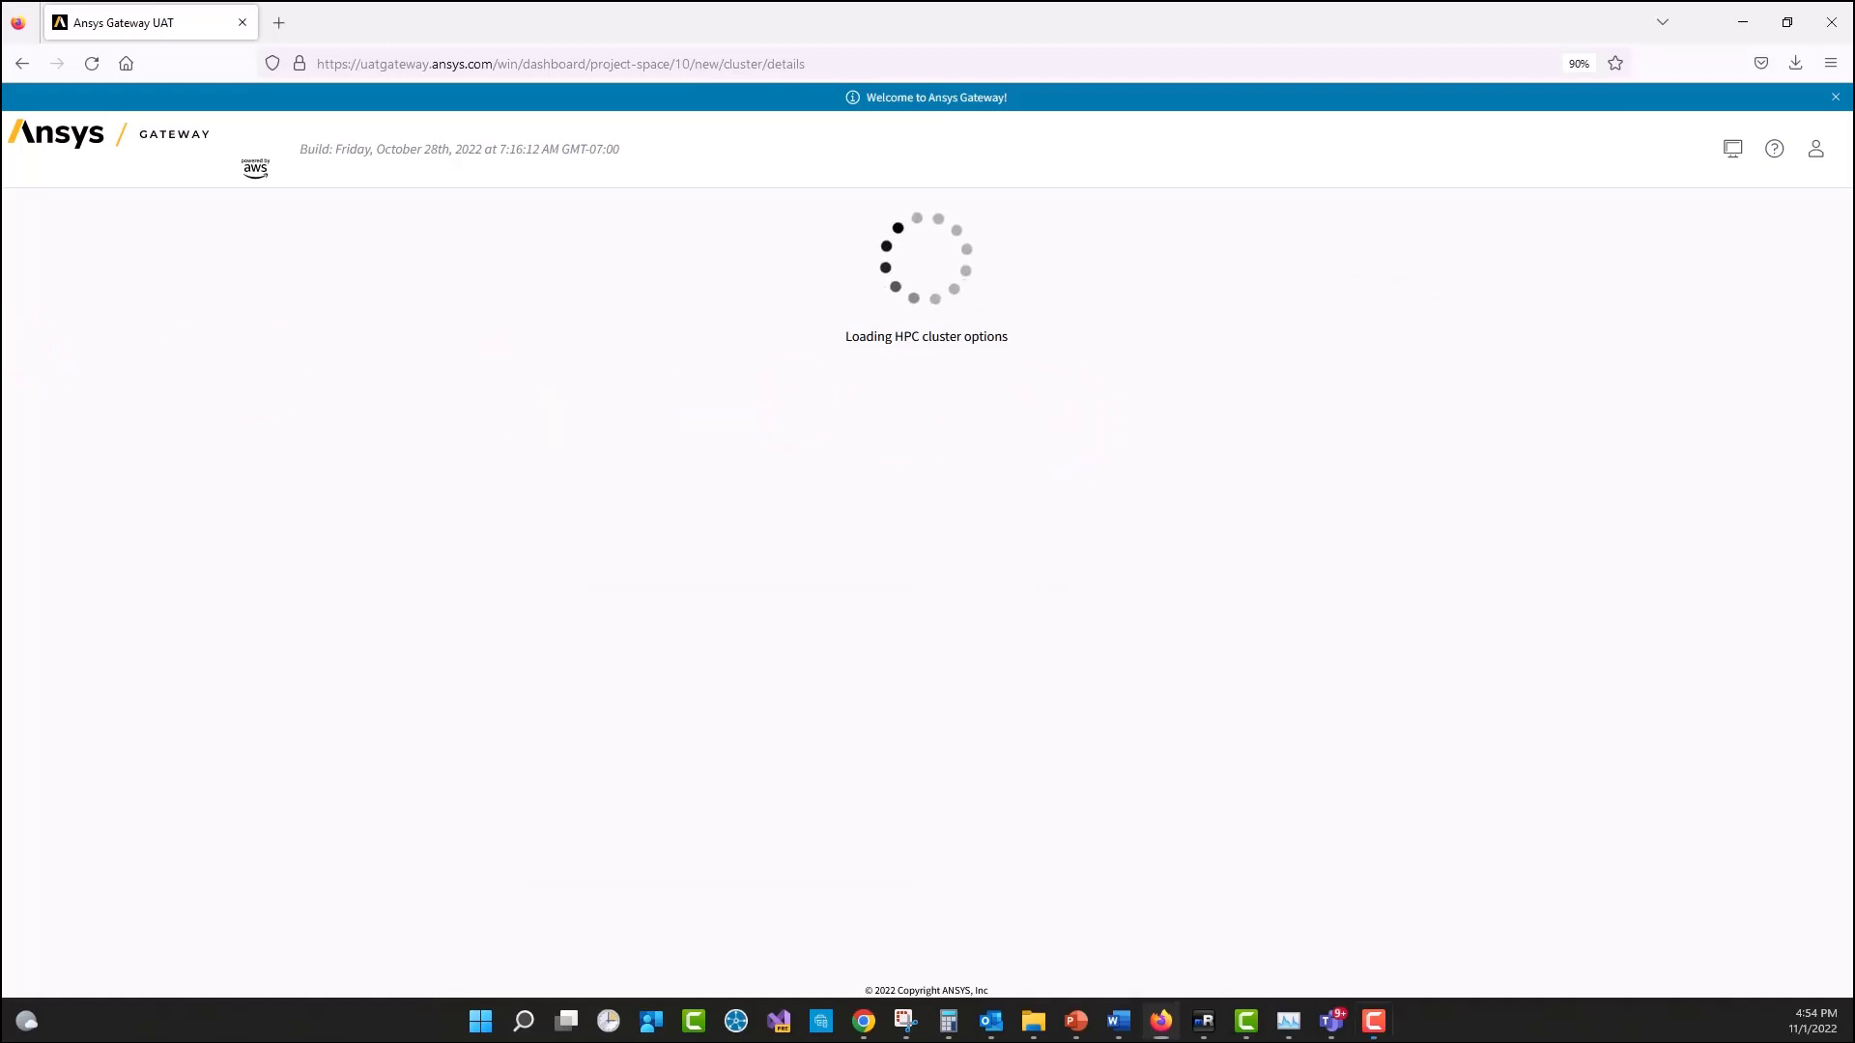
click(444, 386)
text(AEDT_HPC_JC_Demo2)
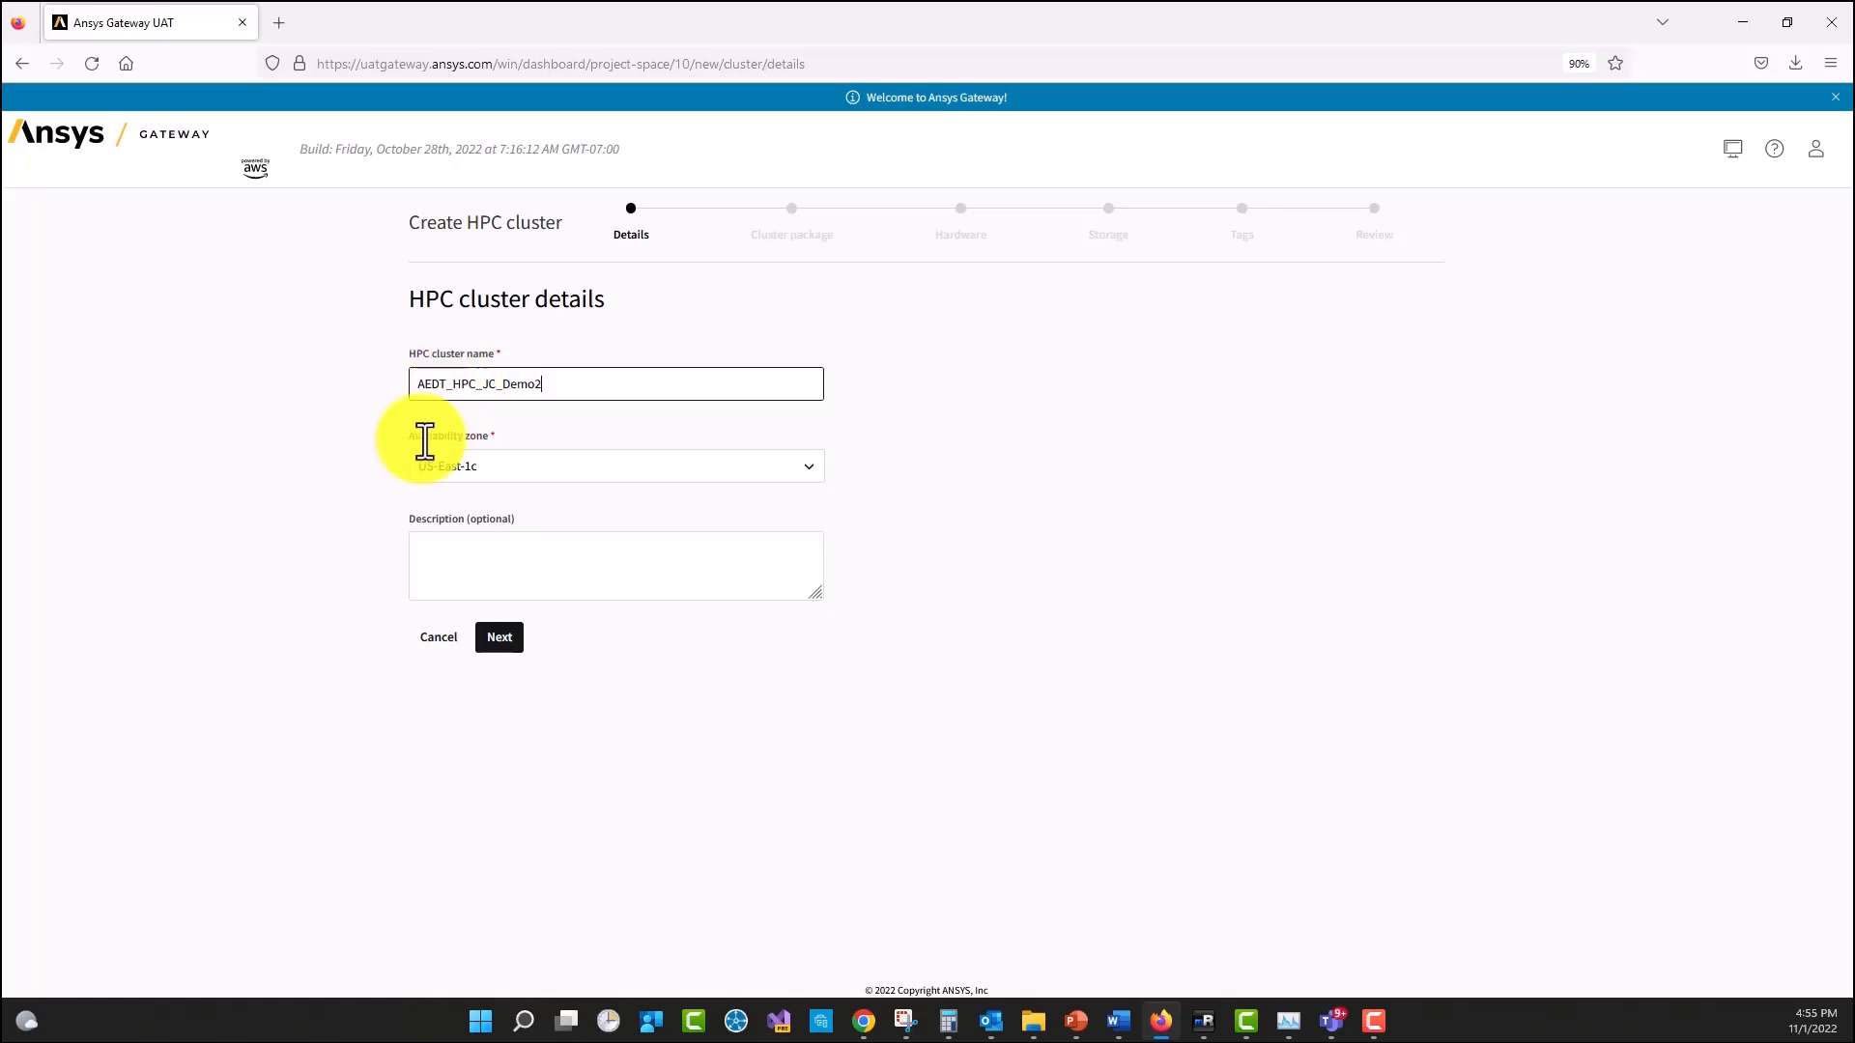
Step: Set the cluster's availability zone to US-East-1c and move to the package step
click(512, 469)
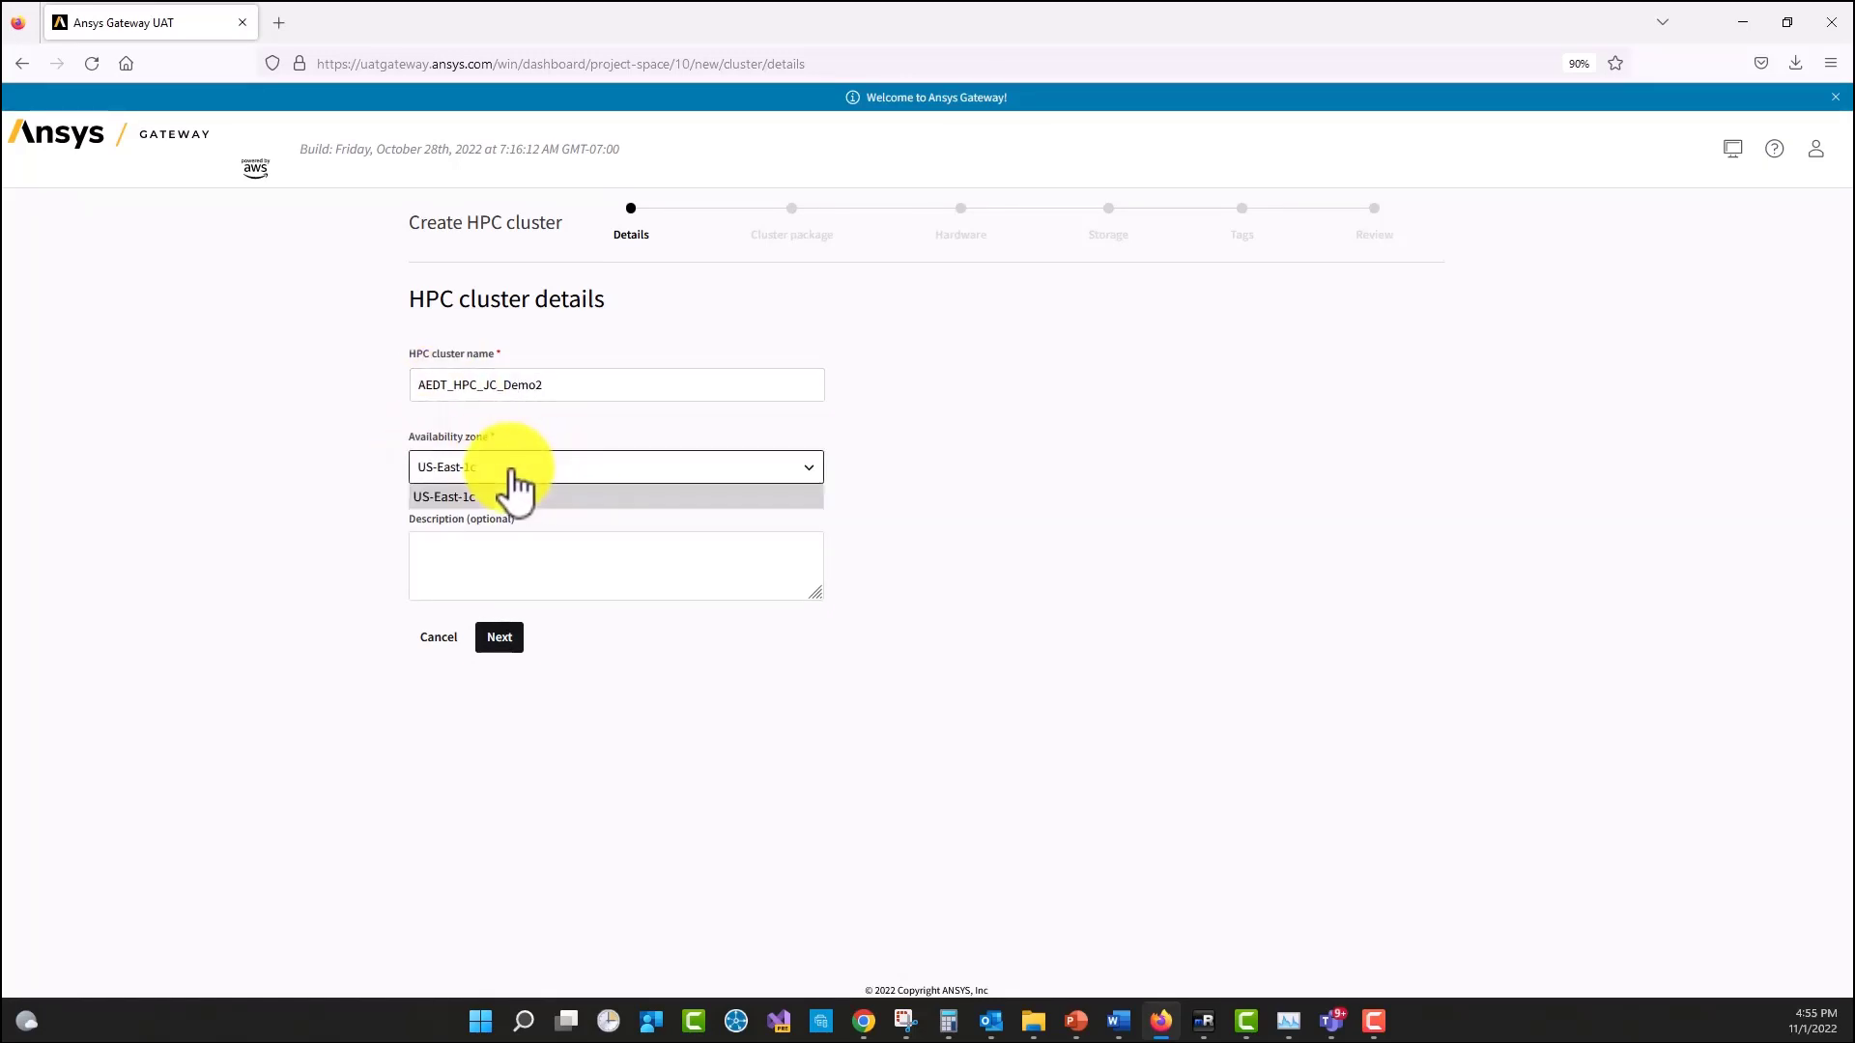
click(465, 498)
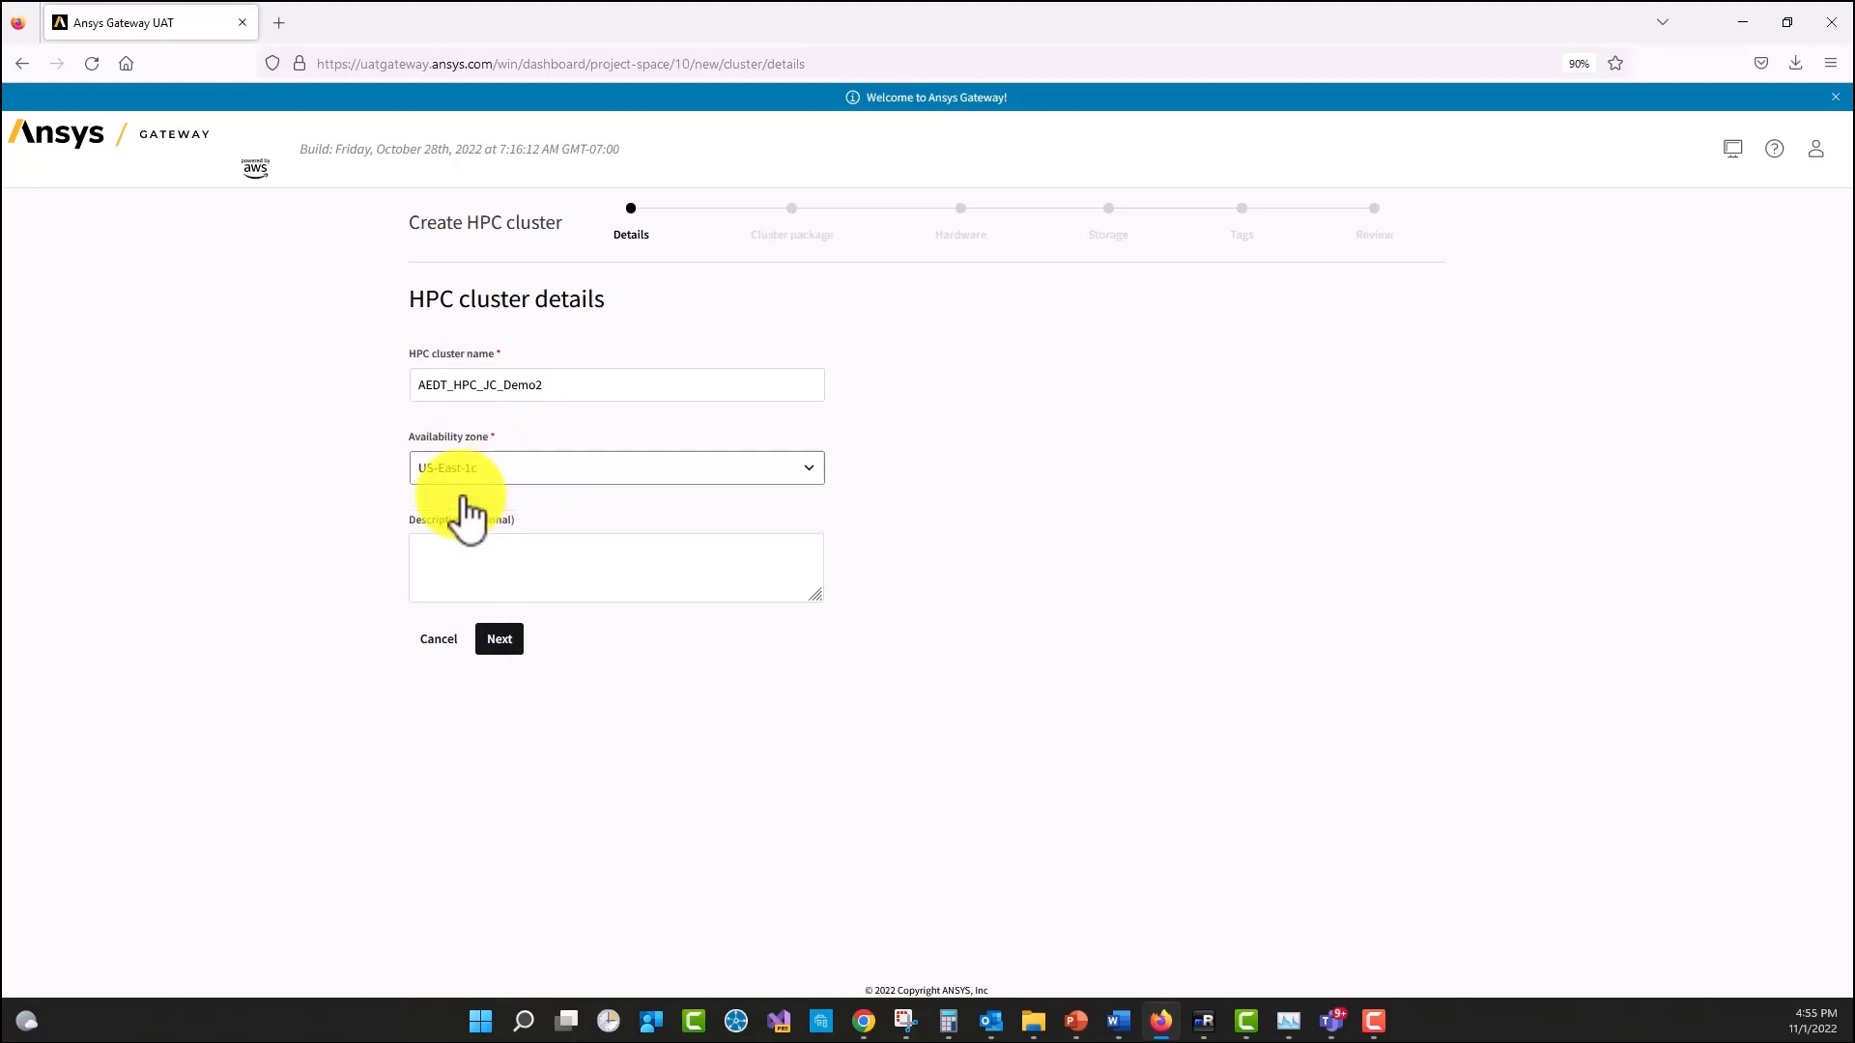
click(498, 638)
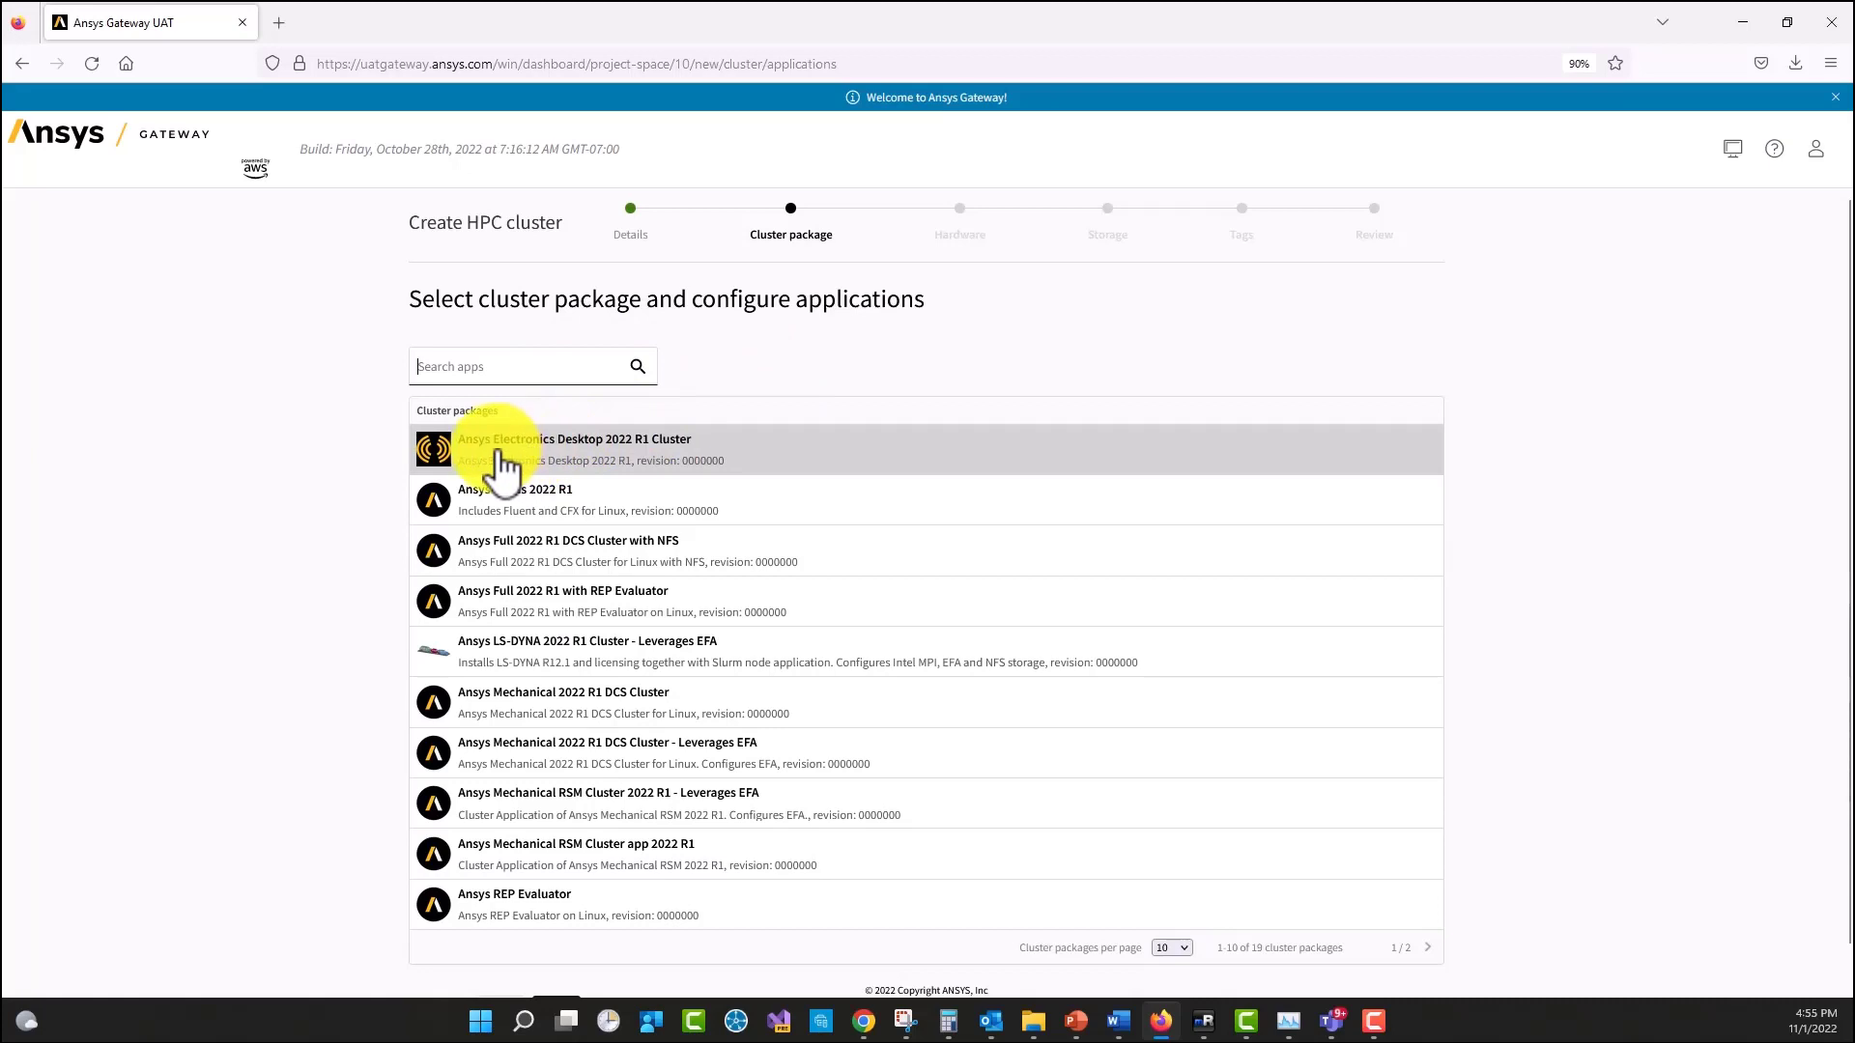
Step: Pick the Ansys Electronics Desktop 2022 R1 Cluster package, leaving the License Server setting at its default
click(596, 465)
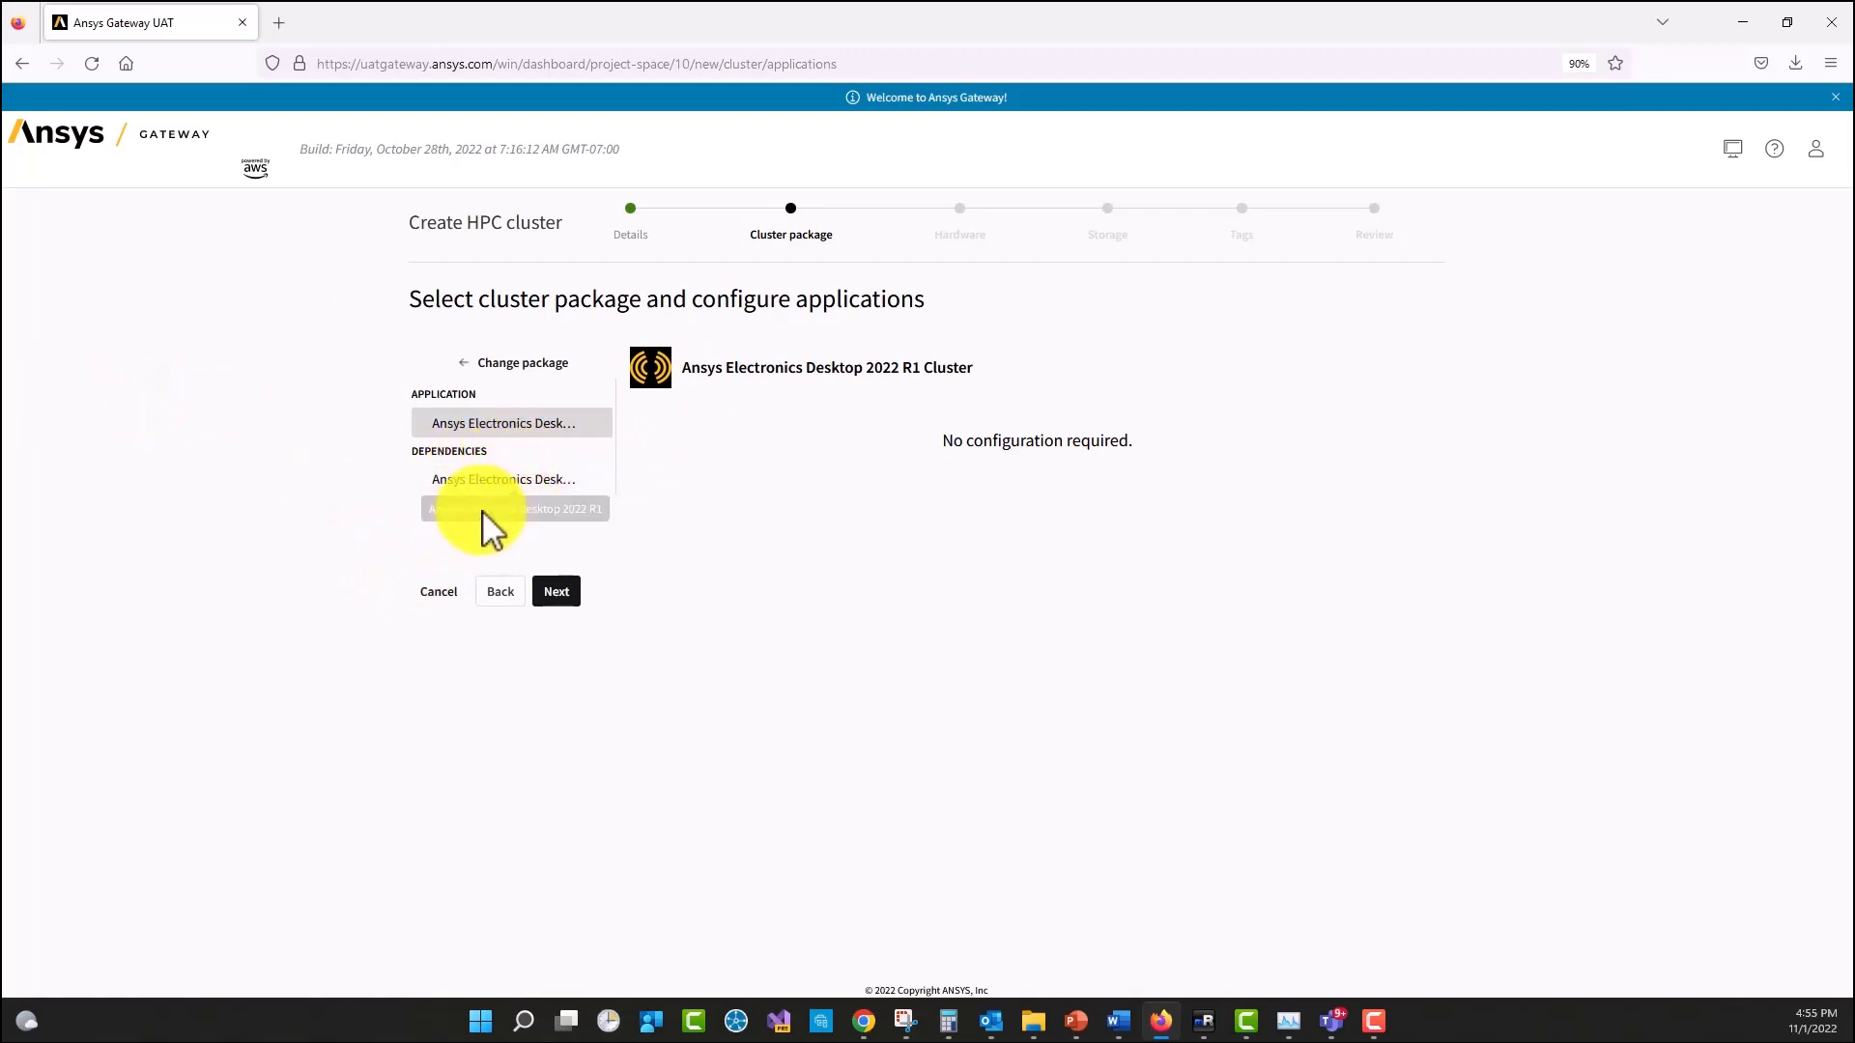
click(503, 479)
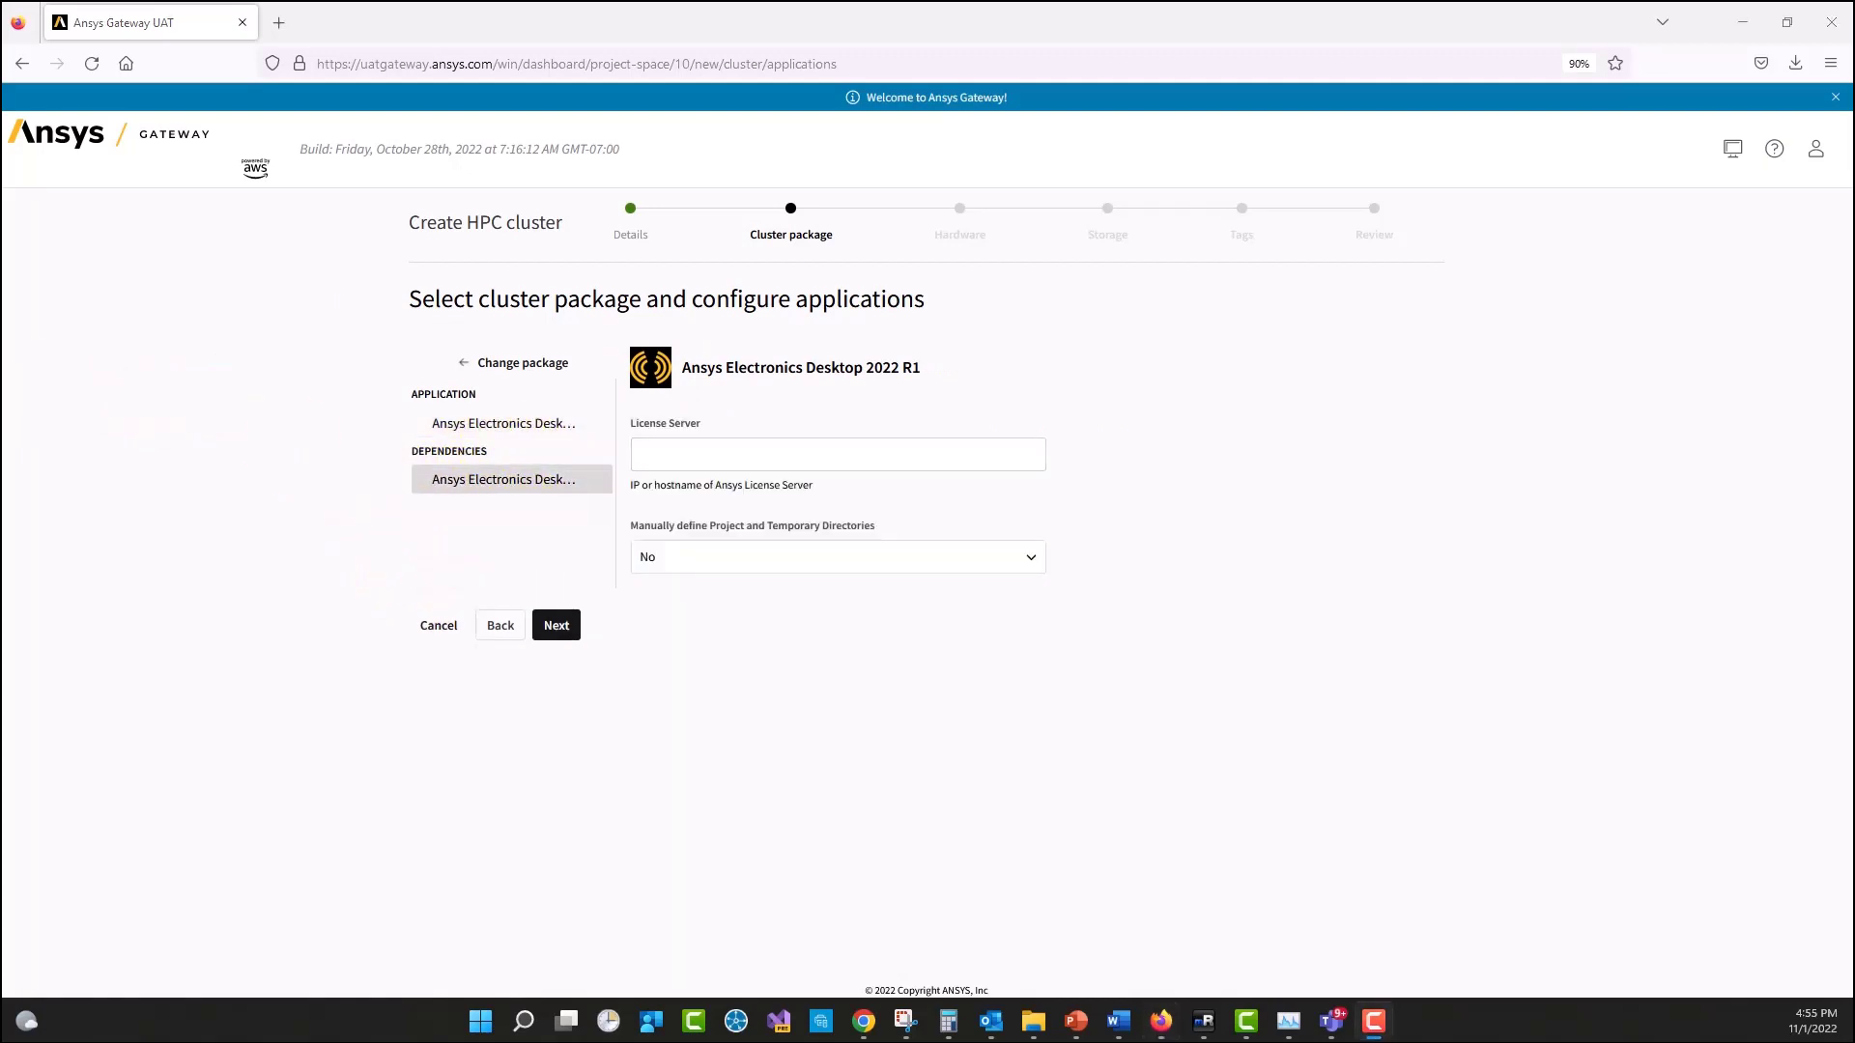
click(679, 458)
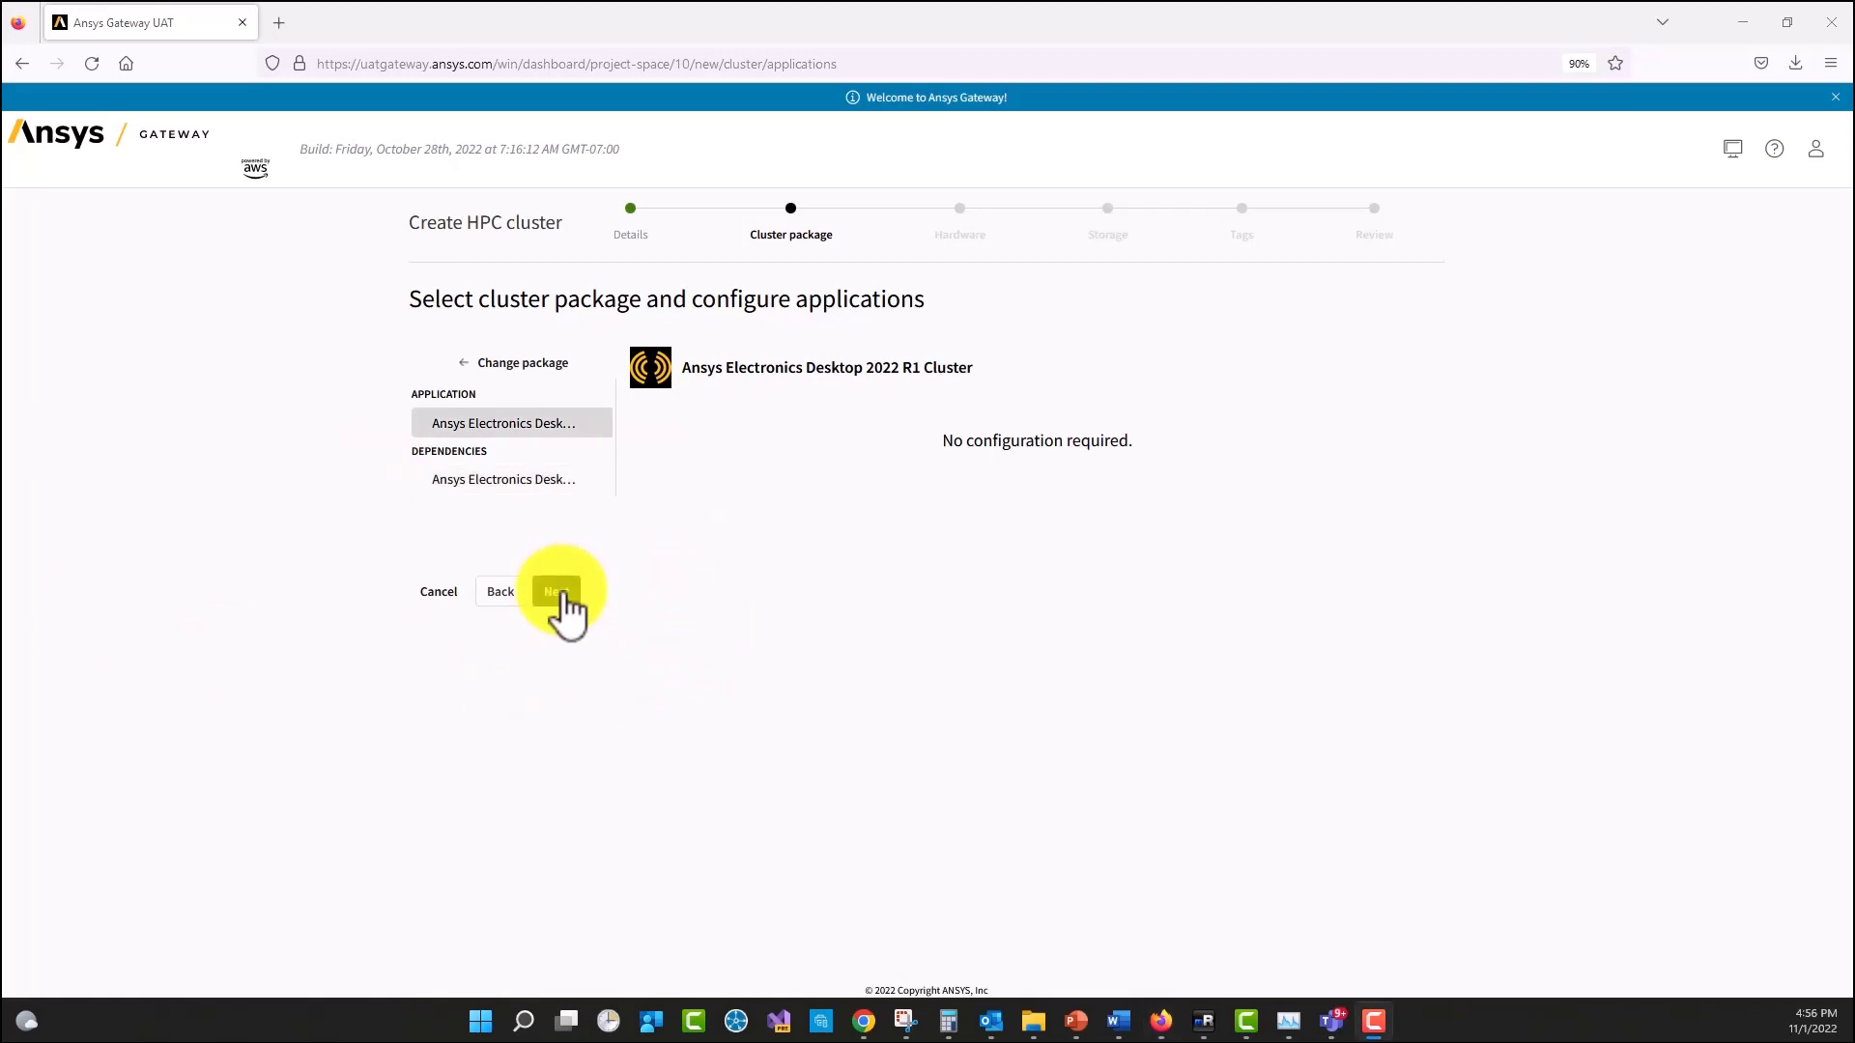
click(559, 592)
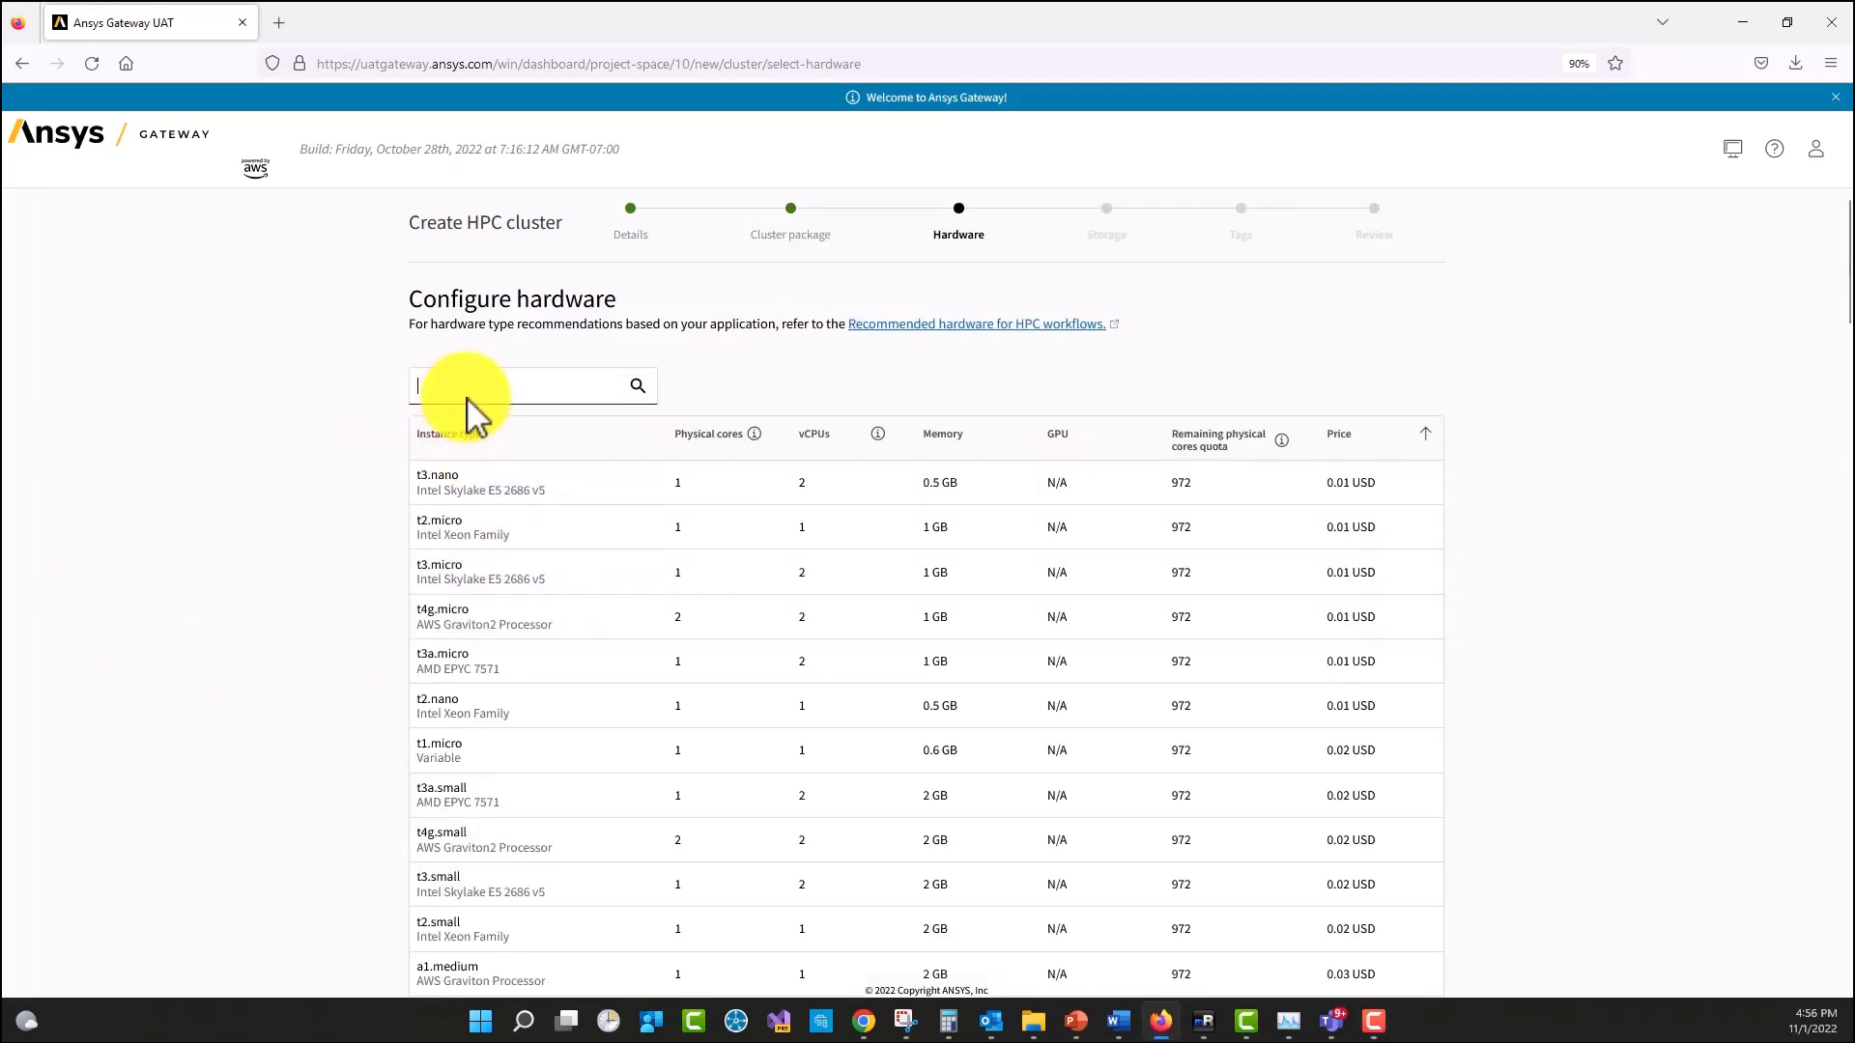
Step: Sort the hardware instance list by vCPUs and by memory, and browse it
click(512, 385)
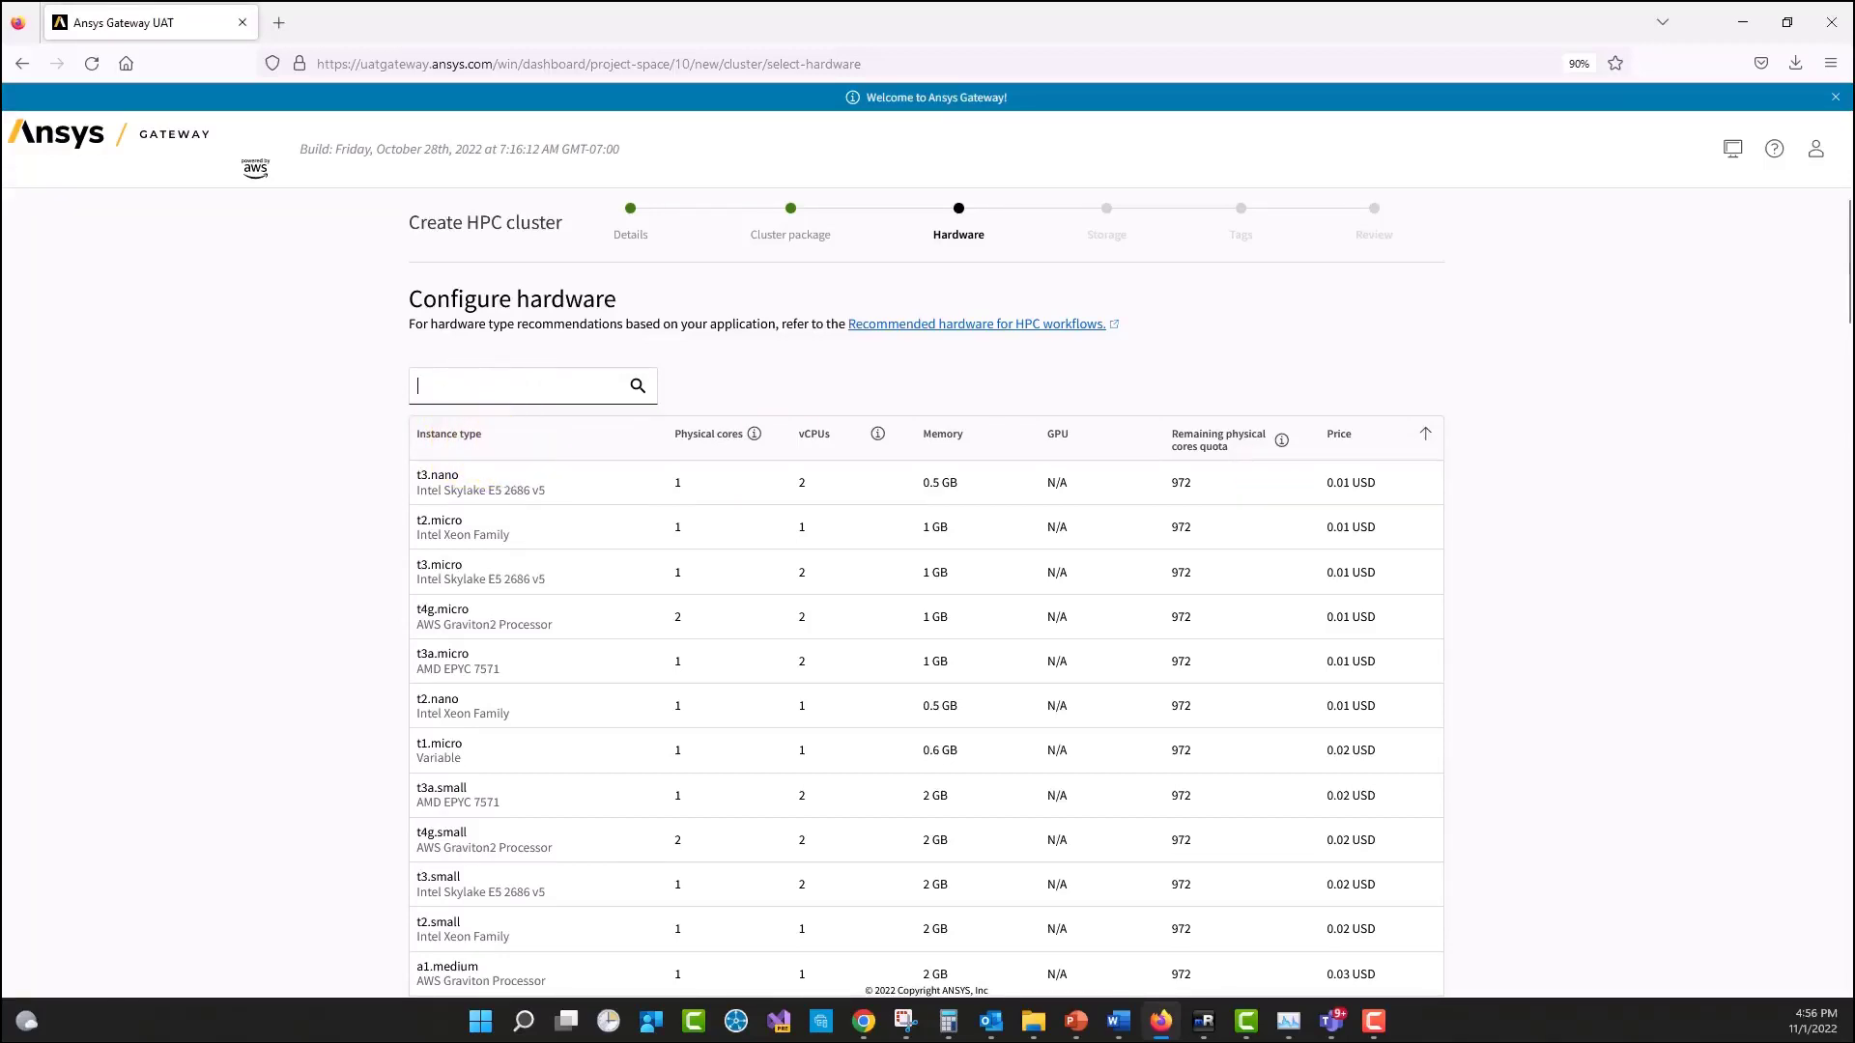
mouse_move(817, 443)
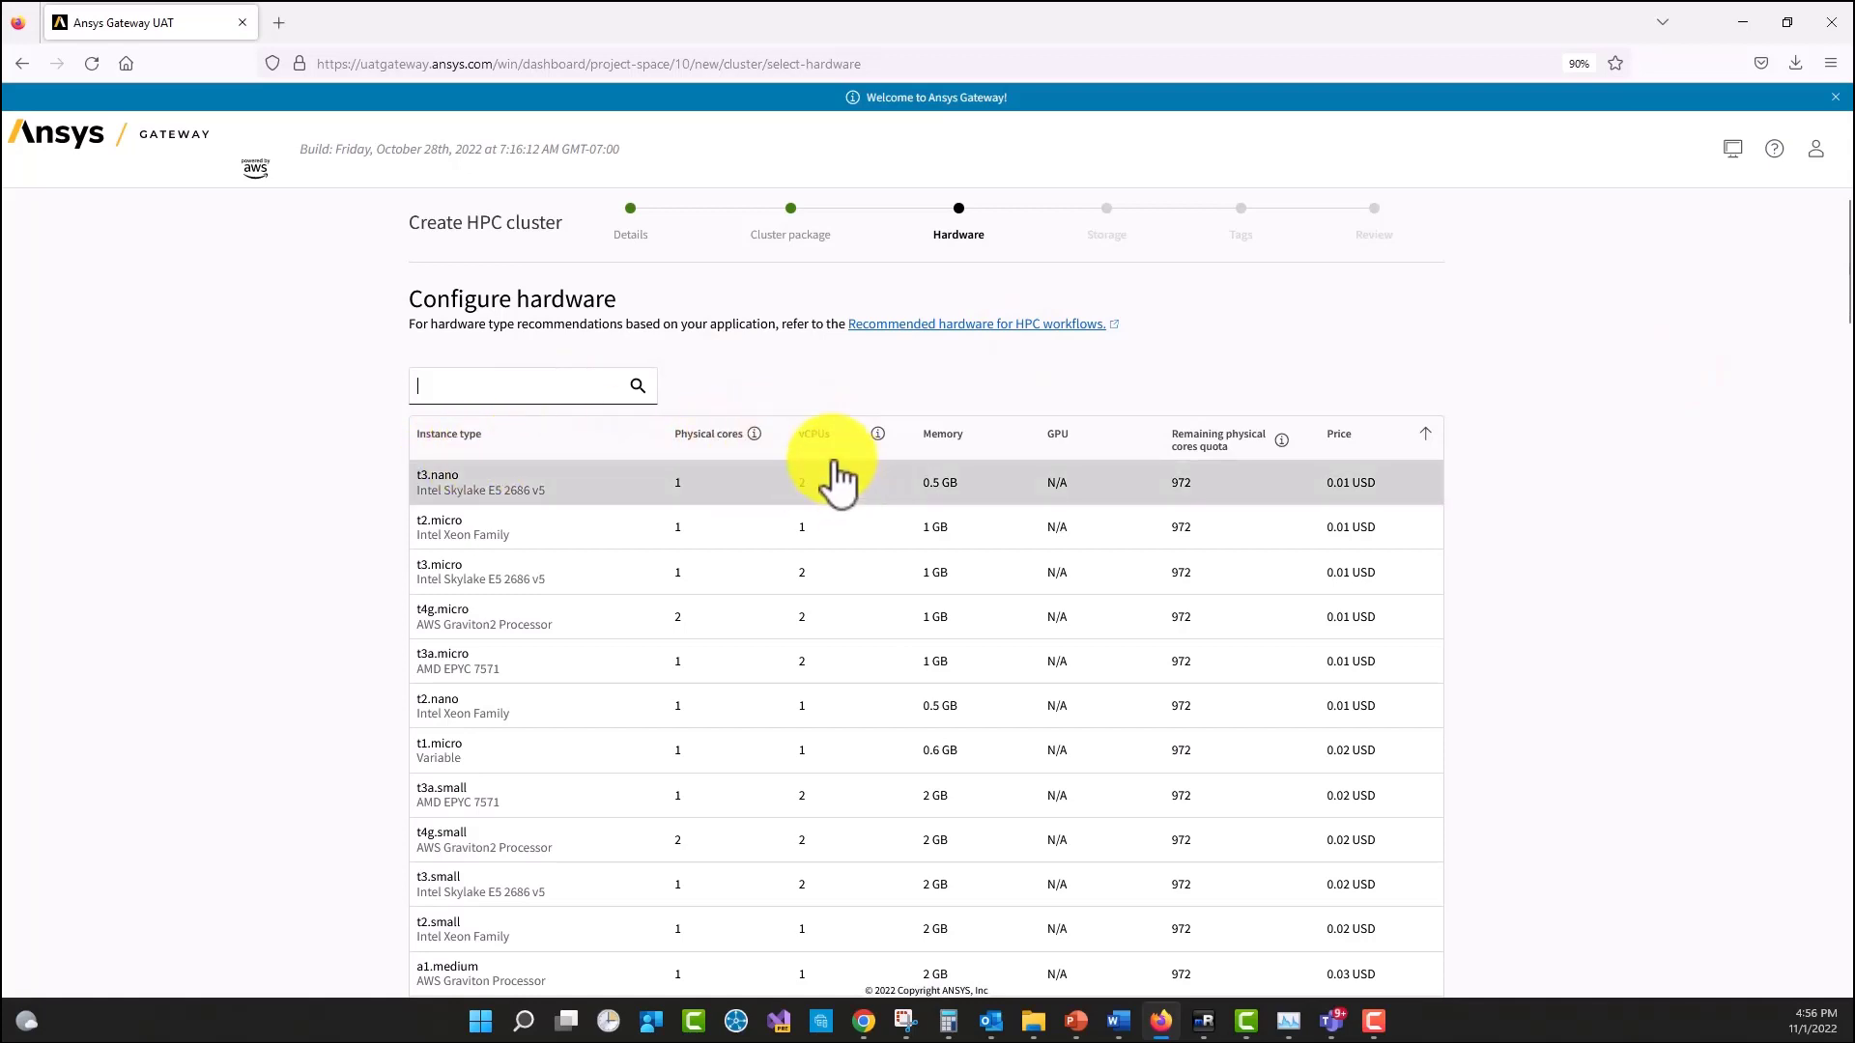
click(811, 435)
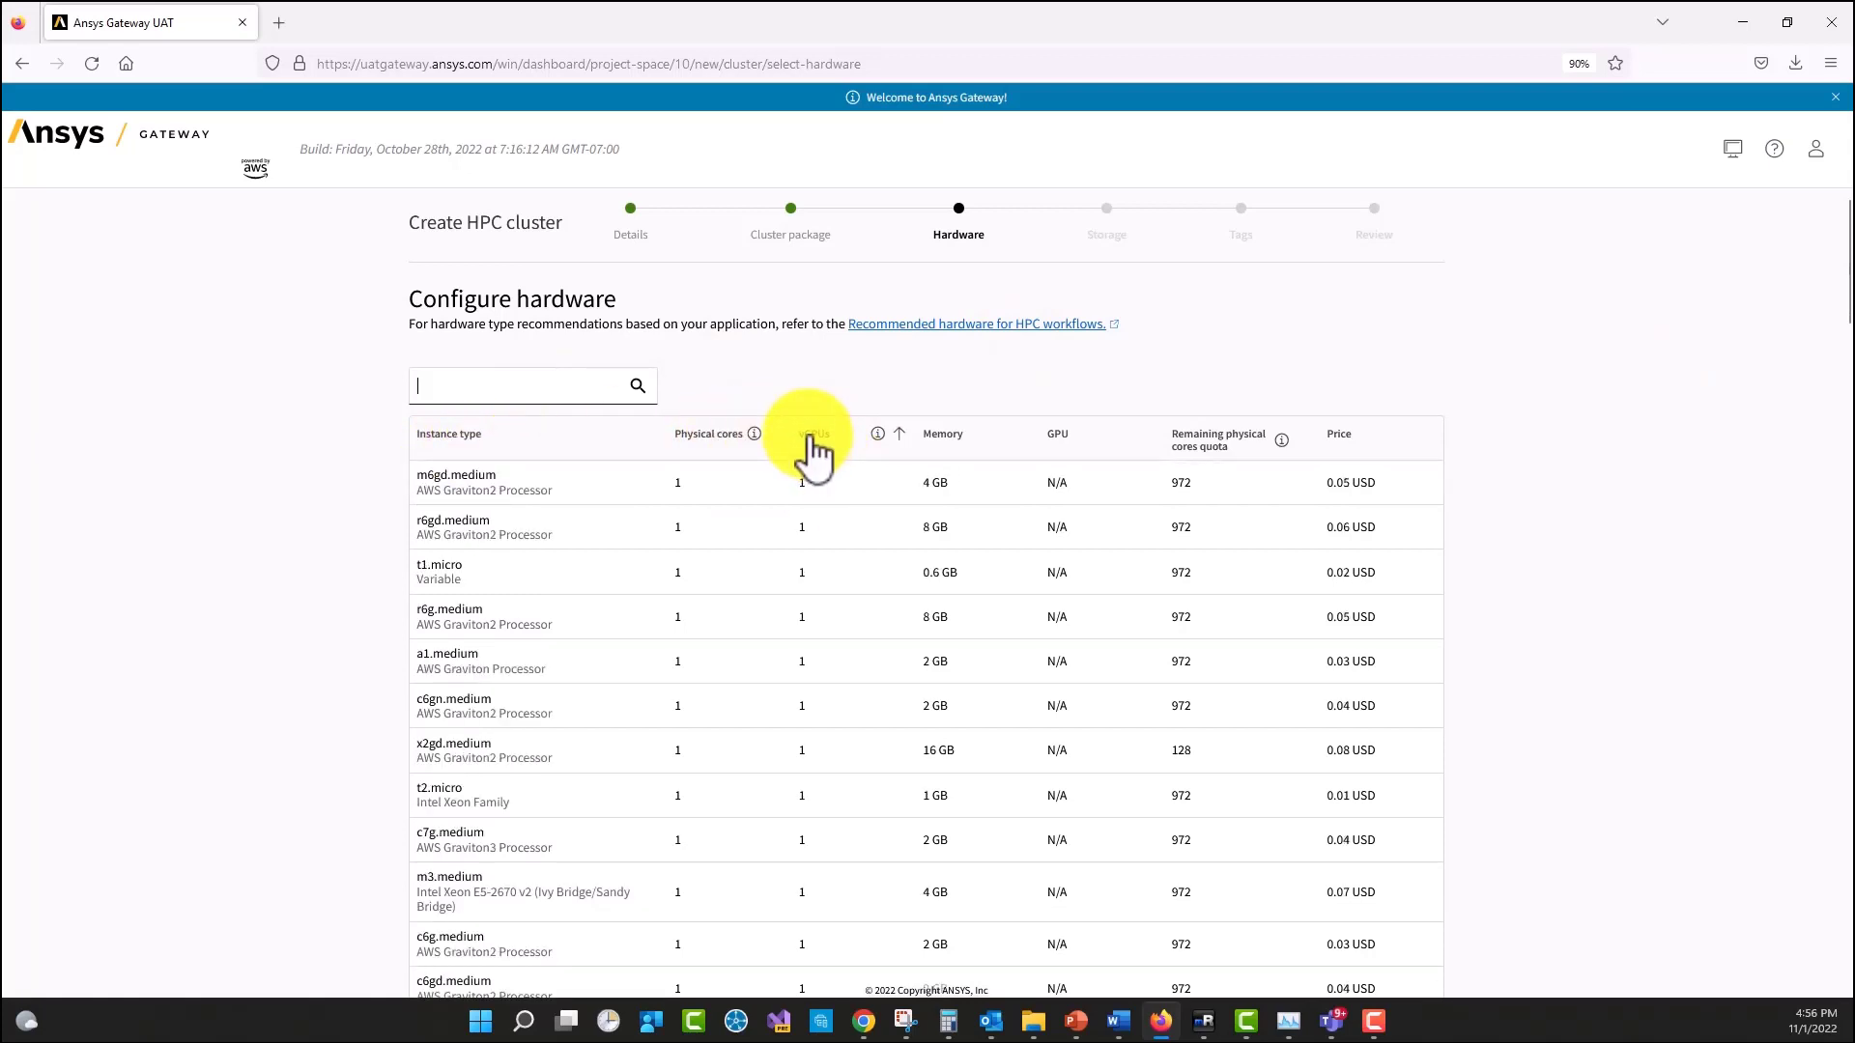
click(937, 437)
scroll(1372, 676, down, 5)
scroll(1402, 759, down, 20)
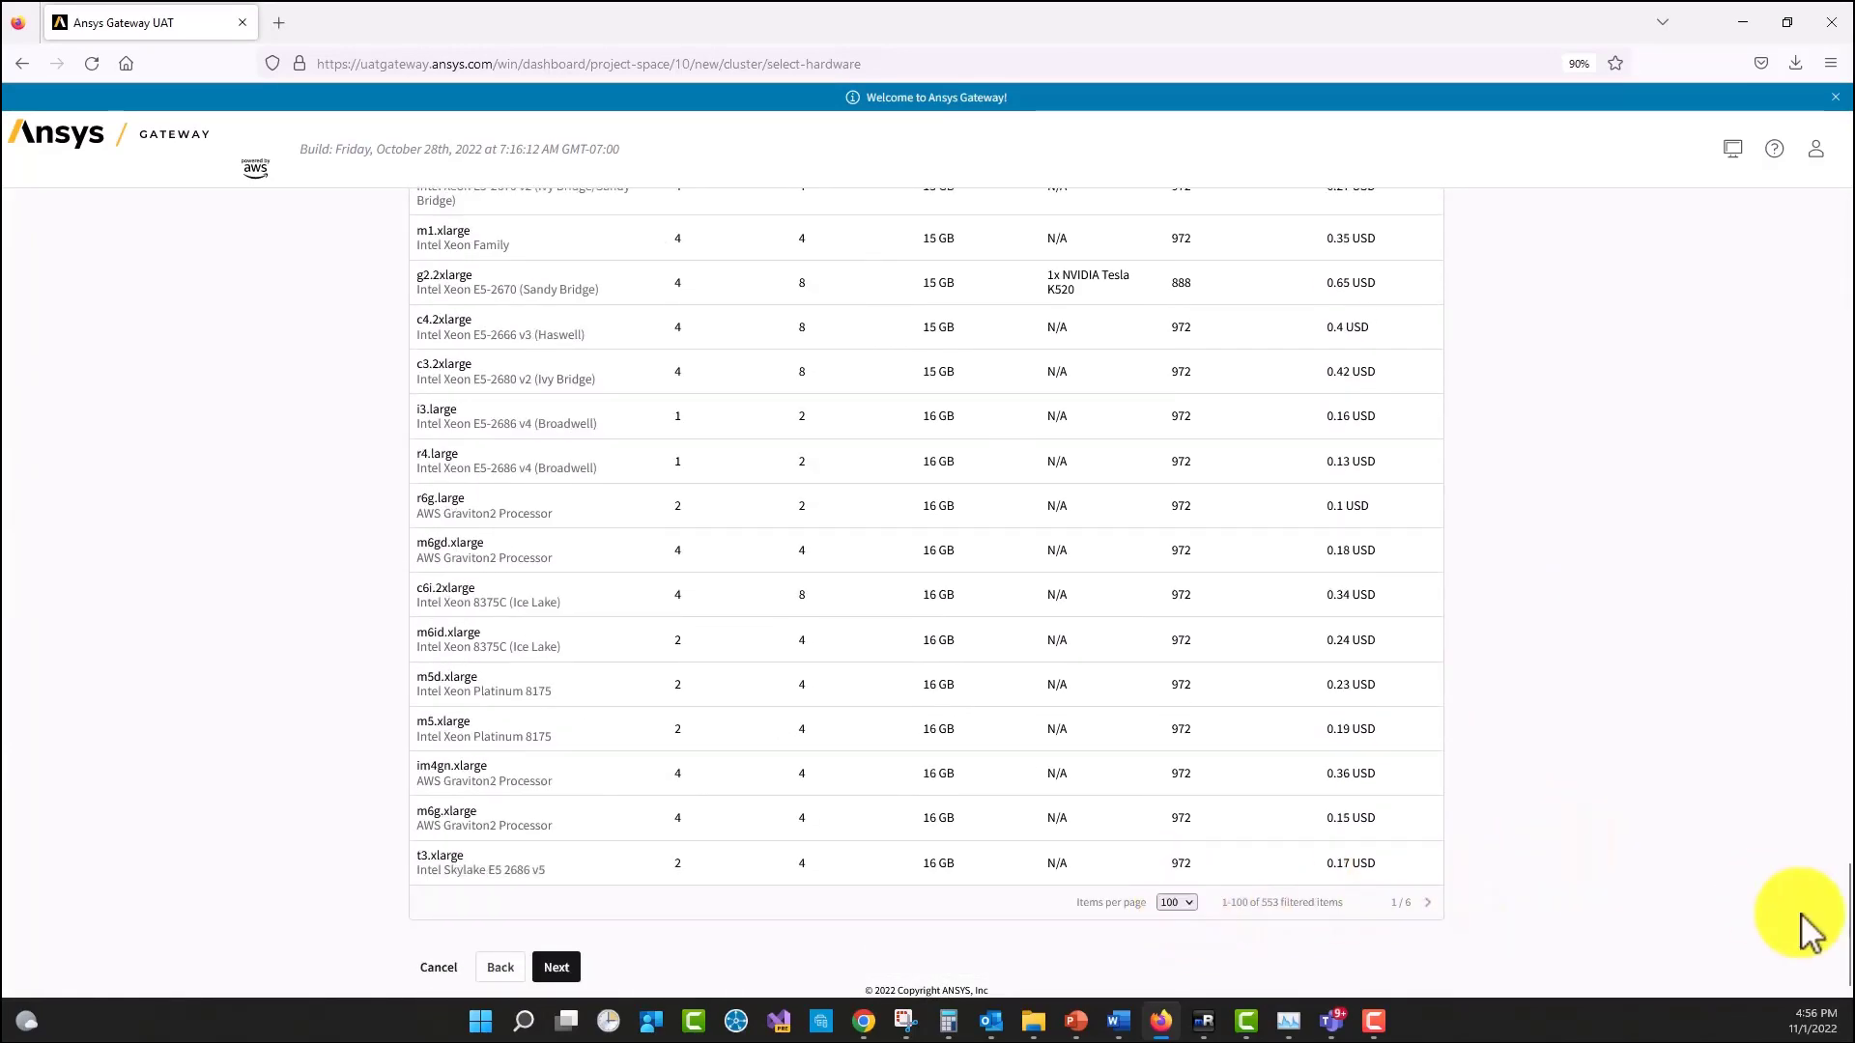
drag(1845, 879, 1826, 270)
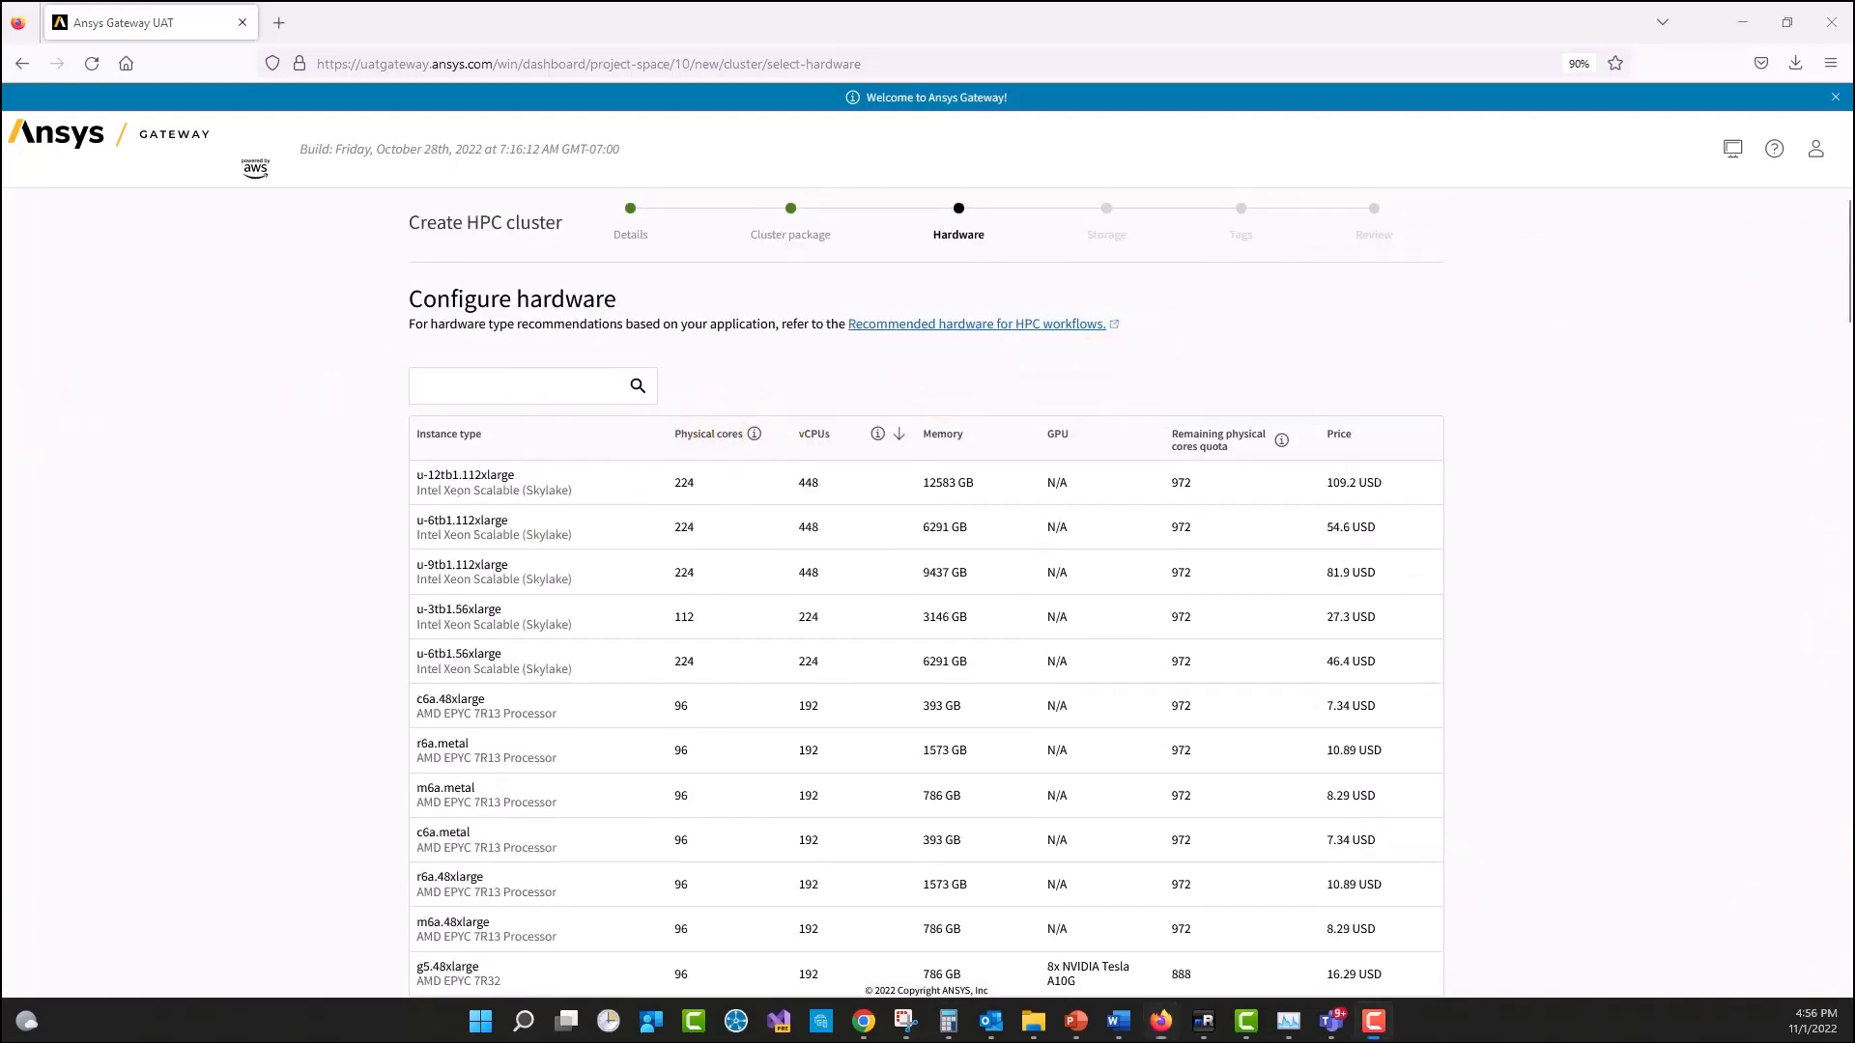
Step: Filter instance types by 'm5d' and choose m5d.24xlarge (48 cores, 393 GB memory)
click(464, 391)
text(m)
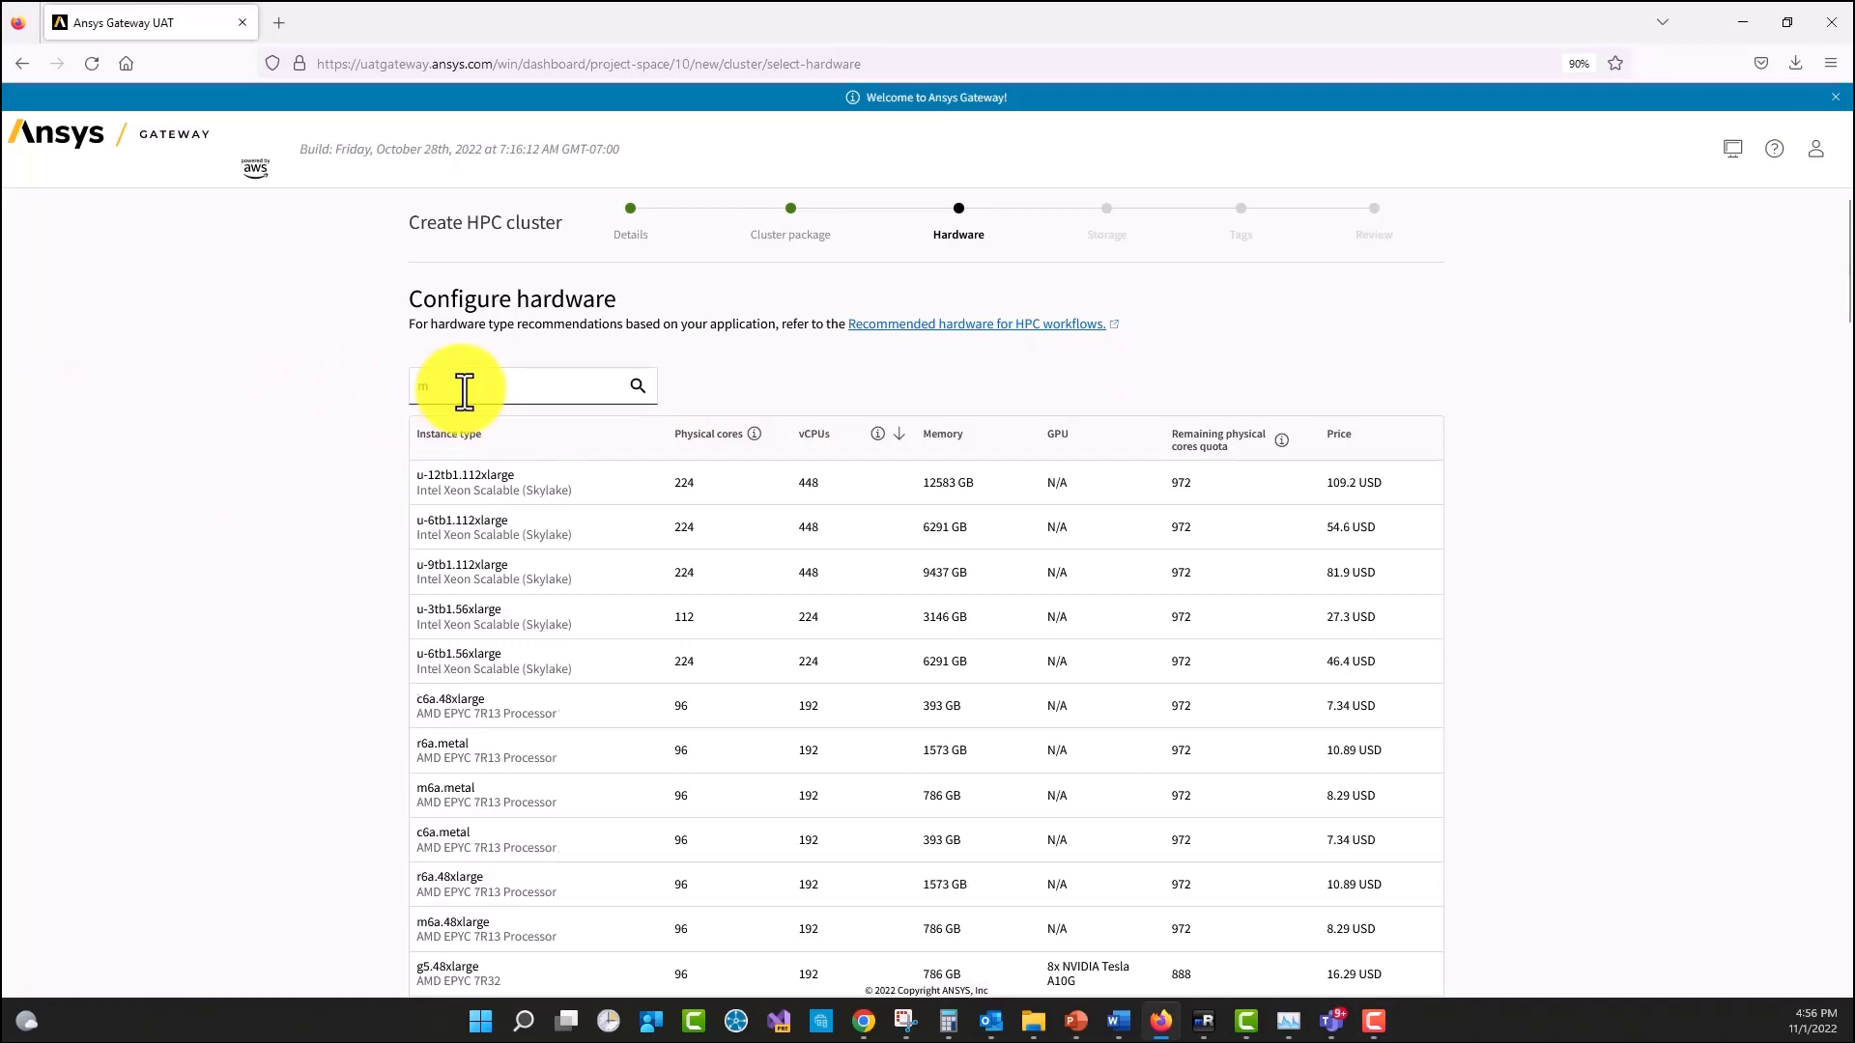
text(5d.)
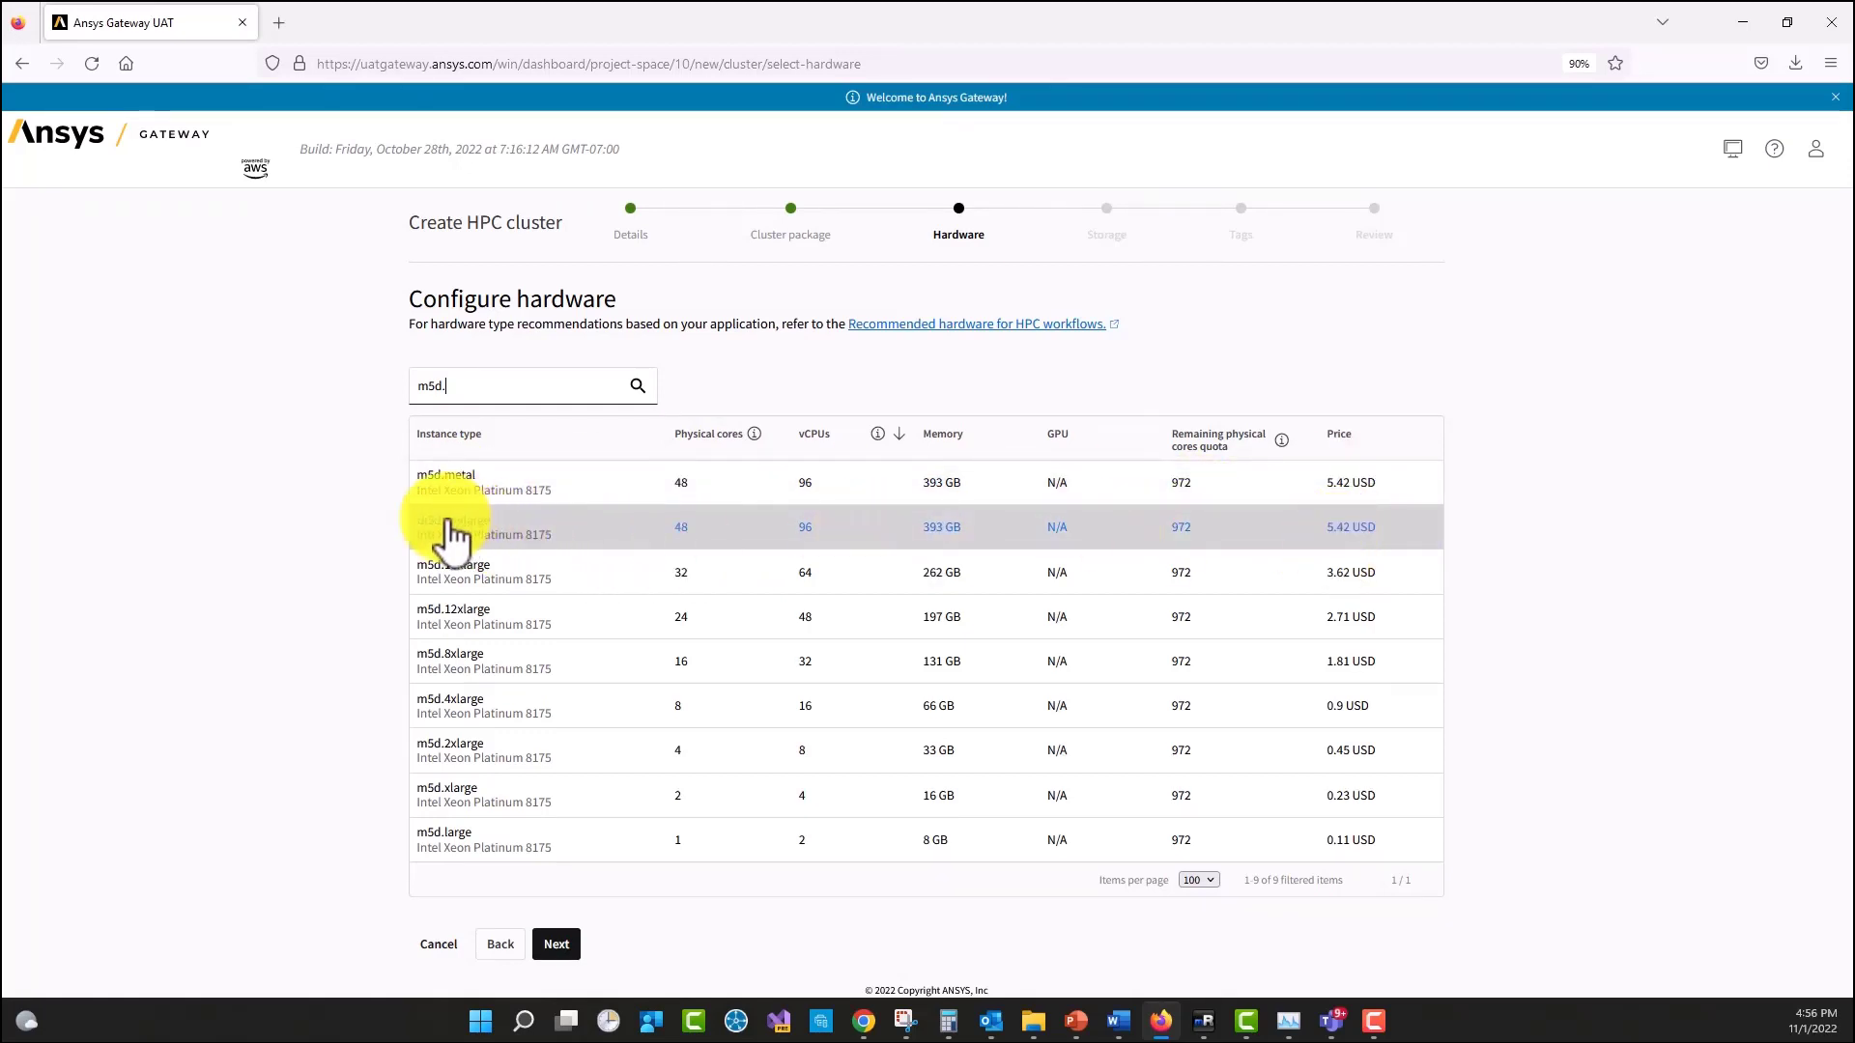
click(563, 945)
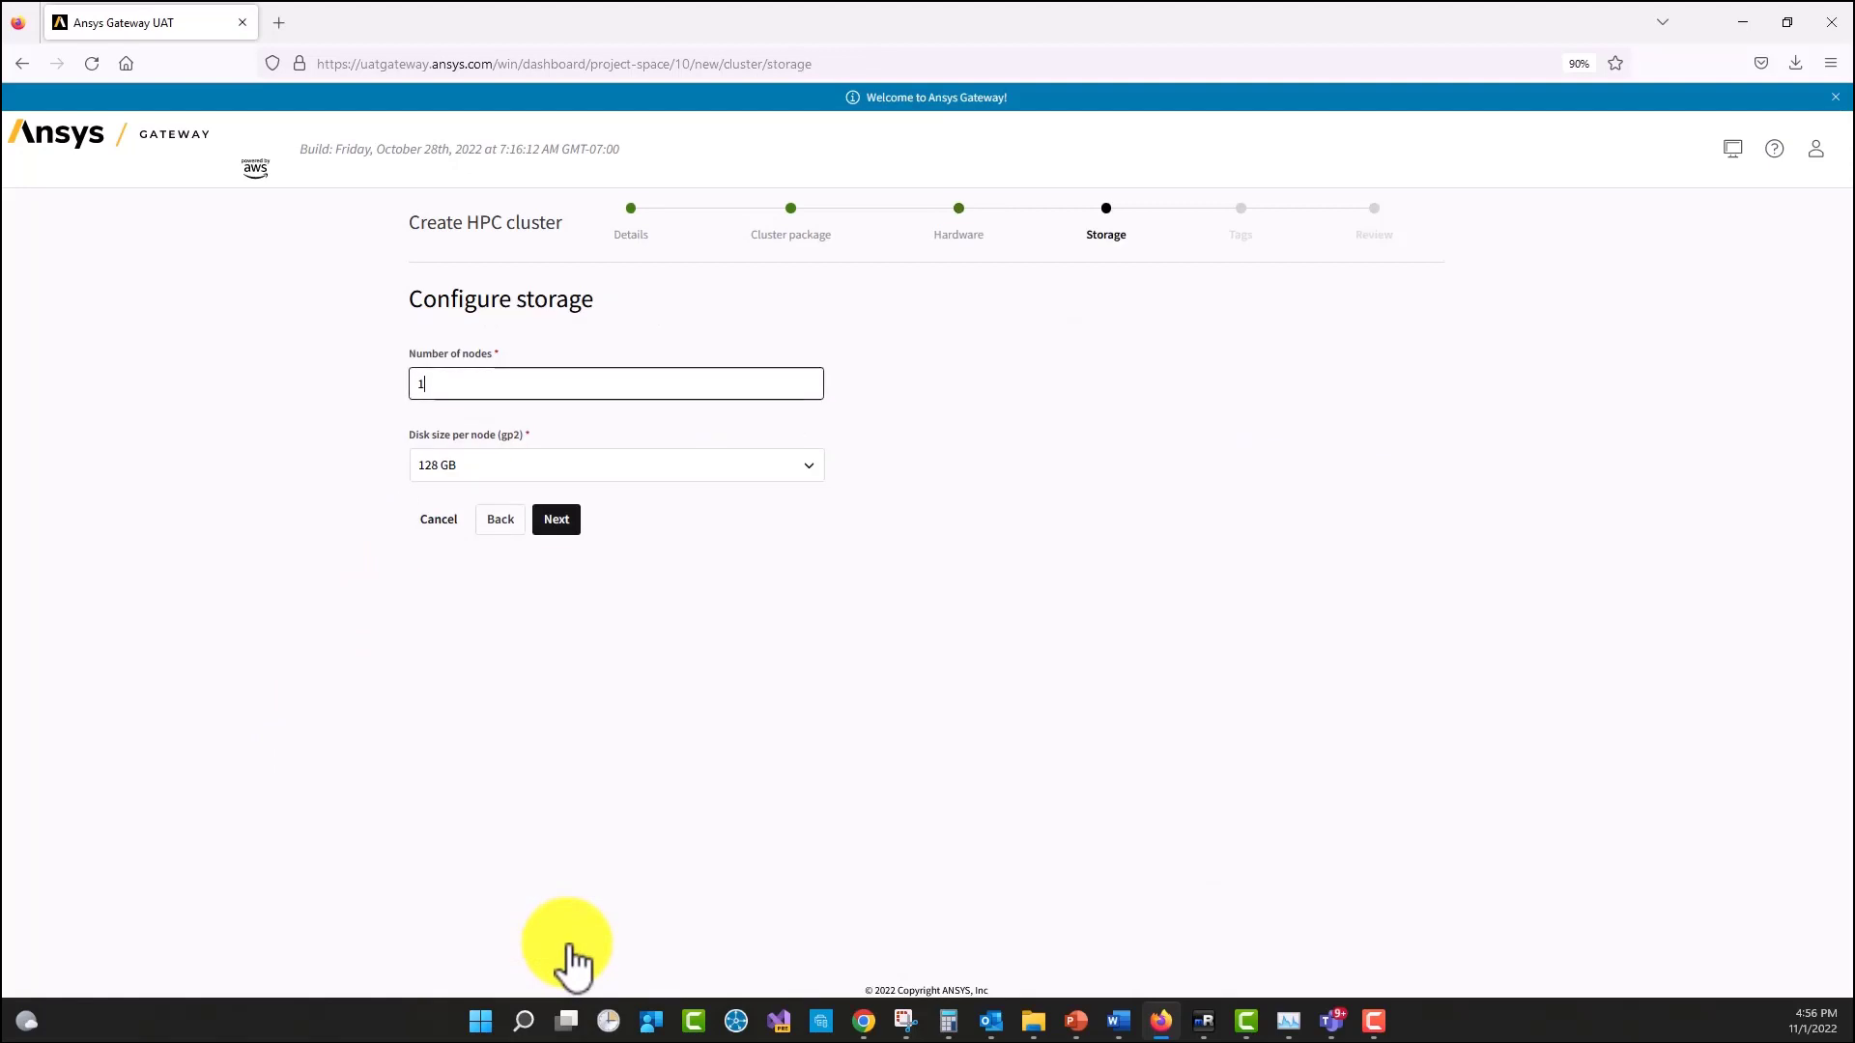
Step: Set the node count to 4 and the disk size to 1024 GB per node
double_click(441, 391)
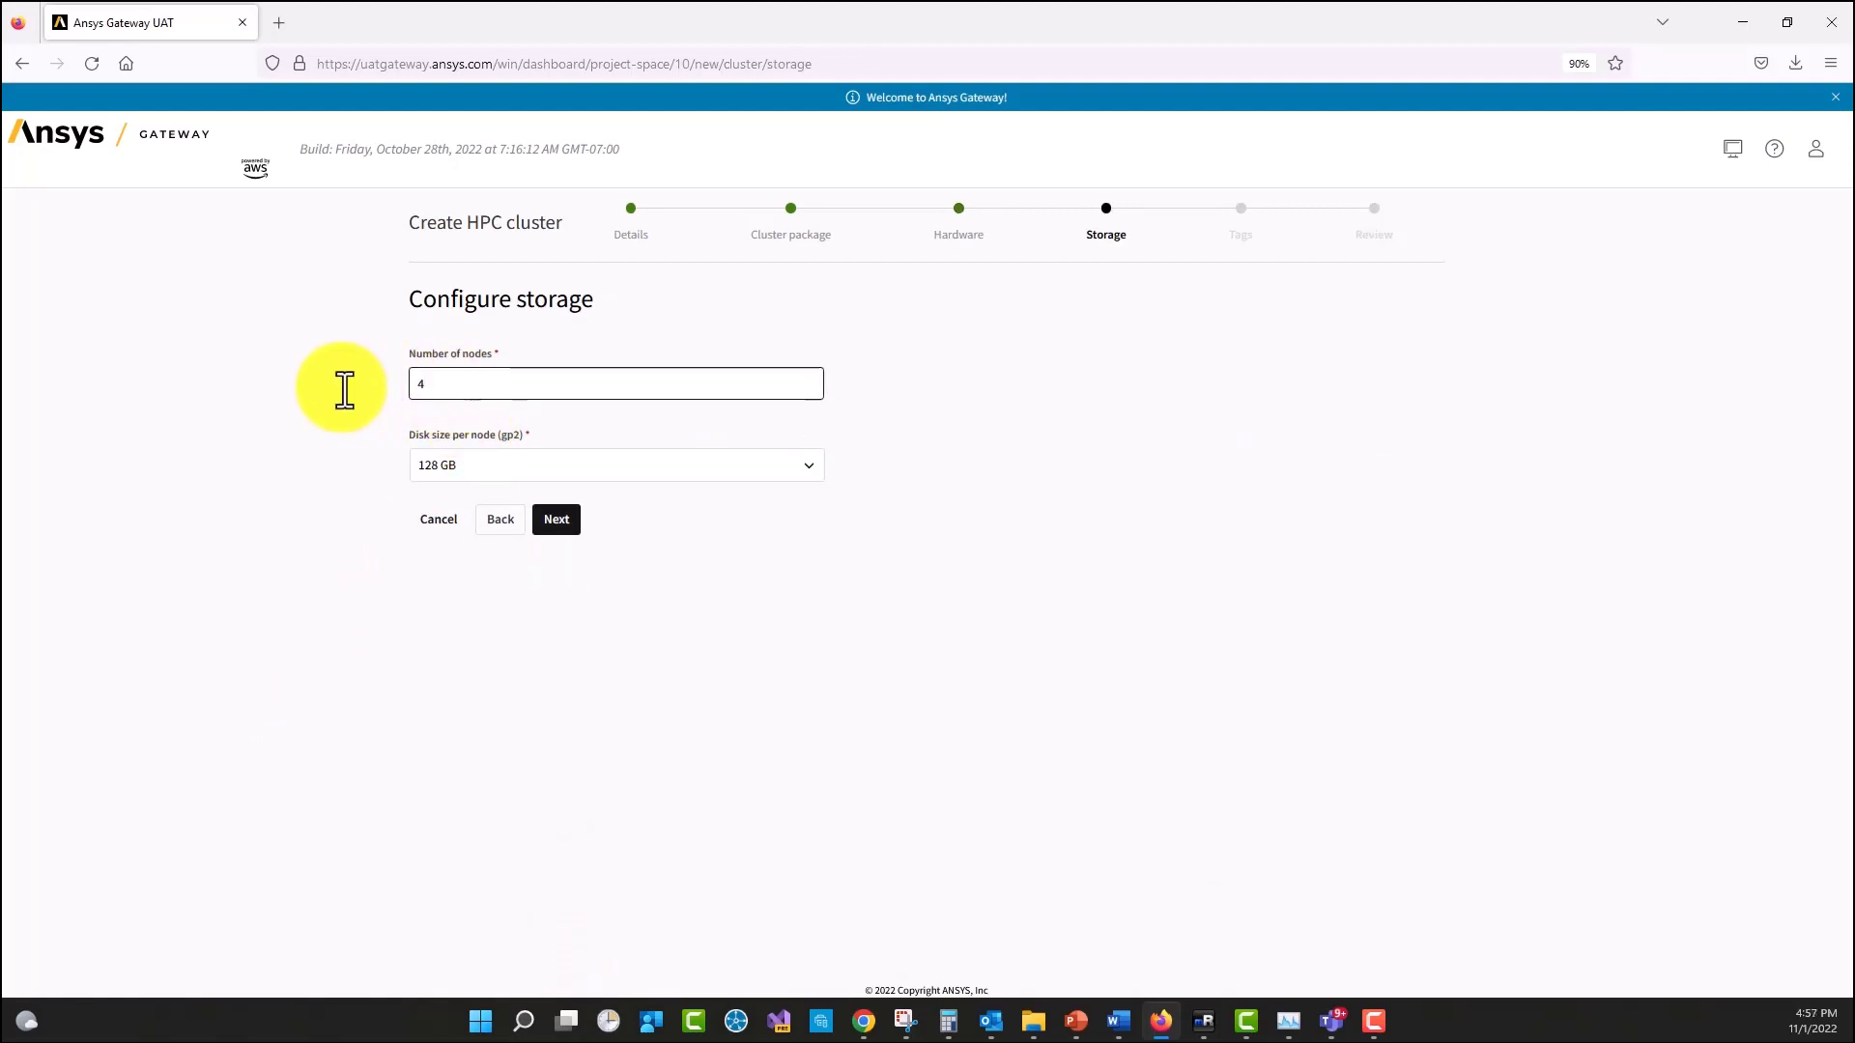
click(474, 471)
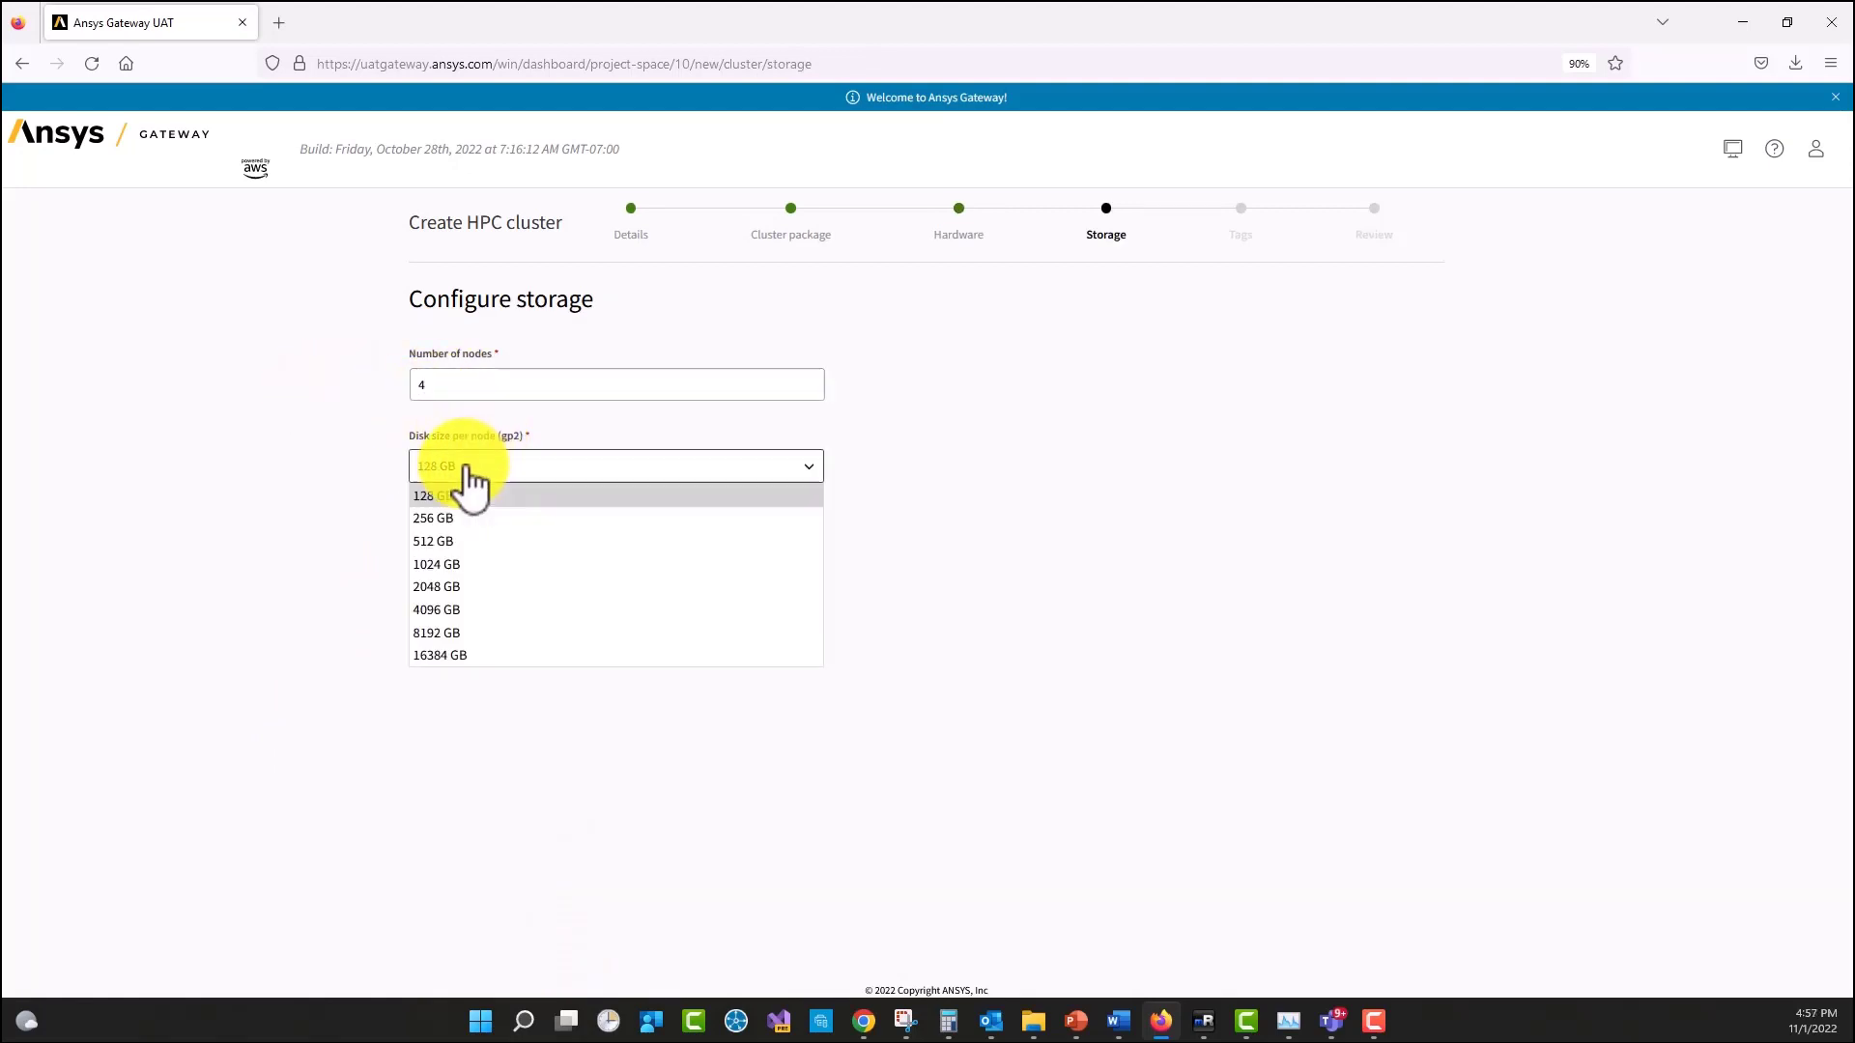
click(454, 565)
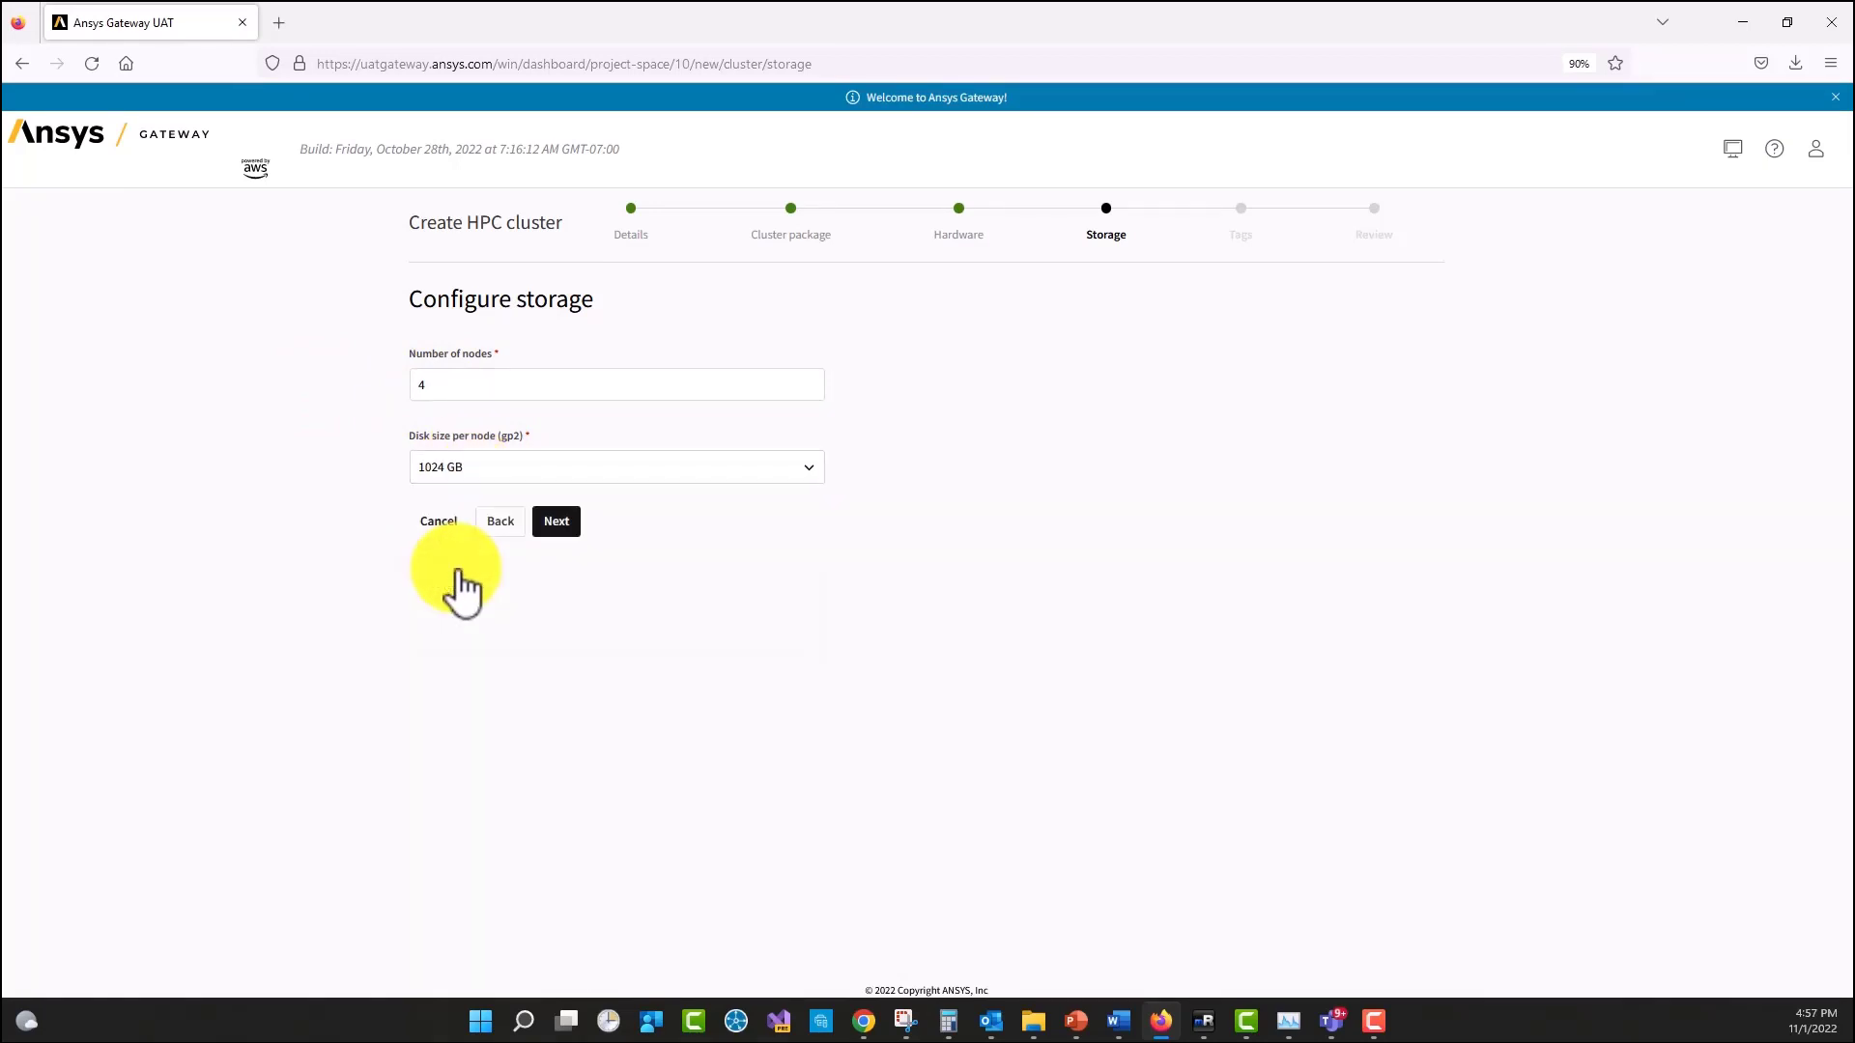
click(557, 523)
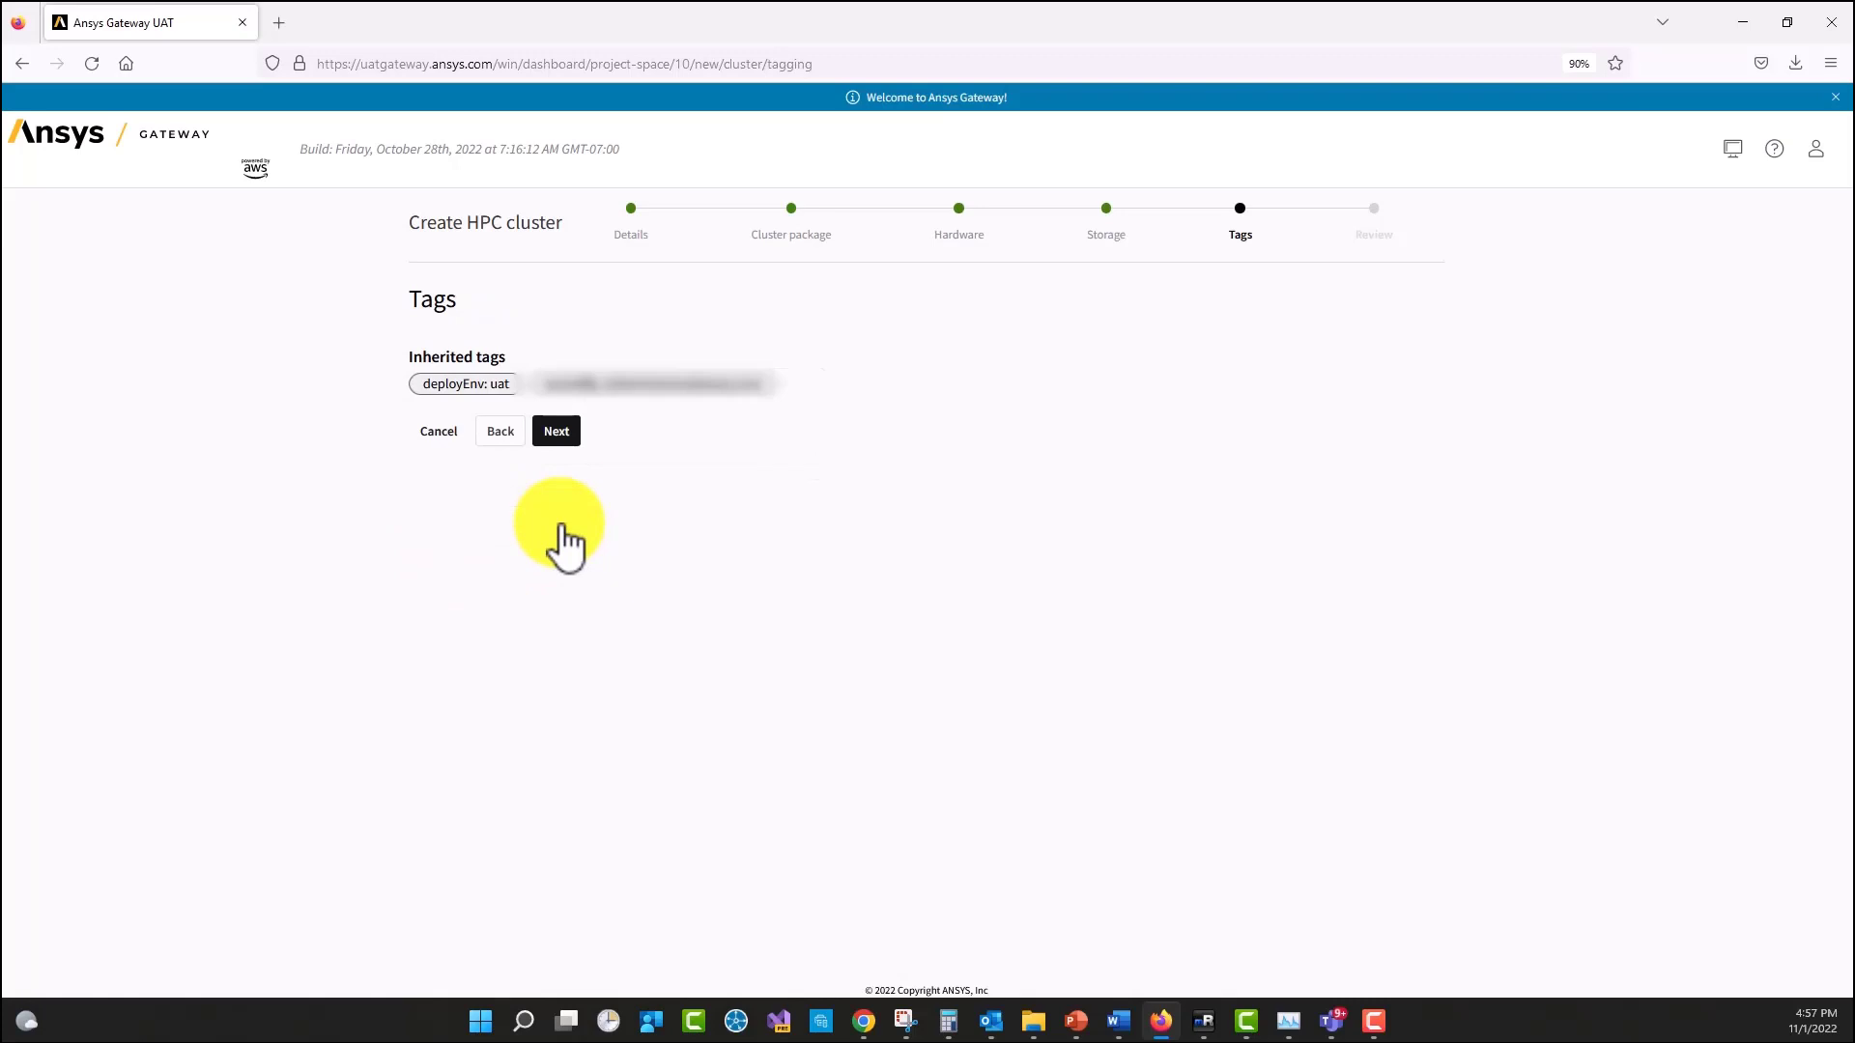
Step: Skip tags, review the m5d.24xlarge summary, and create the AEDT_HPC_JC_Demo2 cluster
click(558, 432)
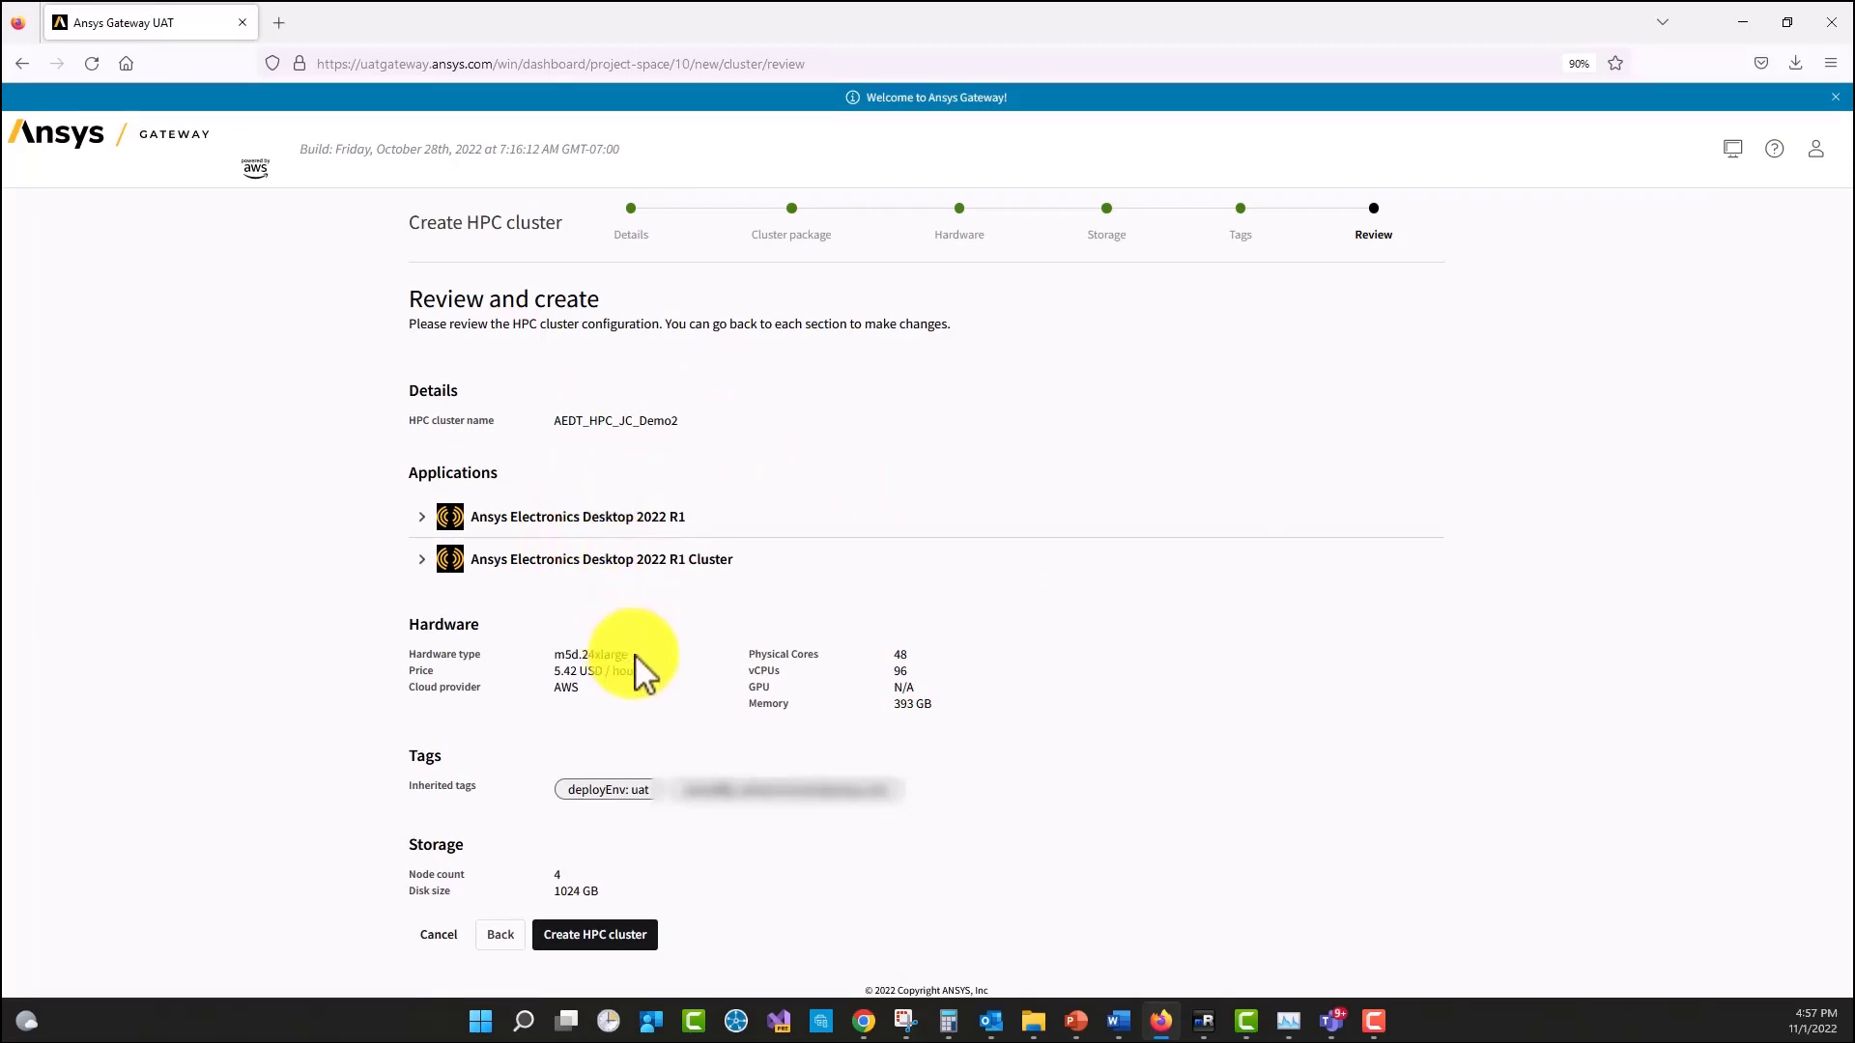
drag(632, 657, 559, 656)
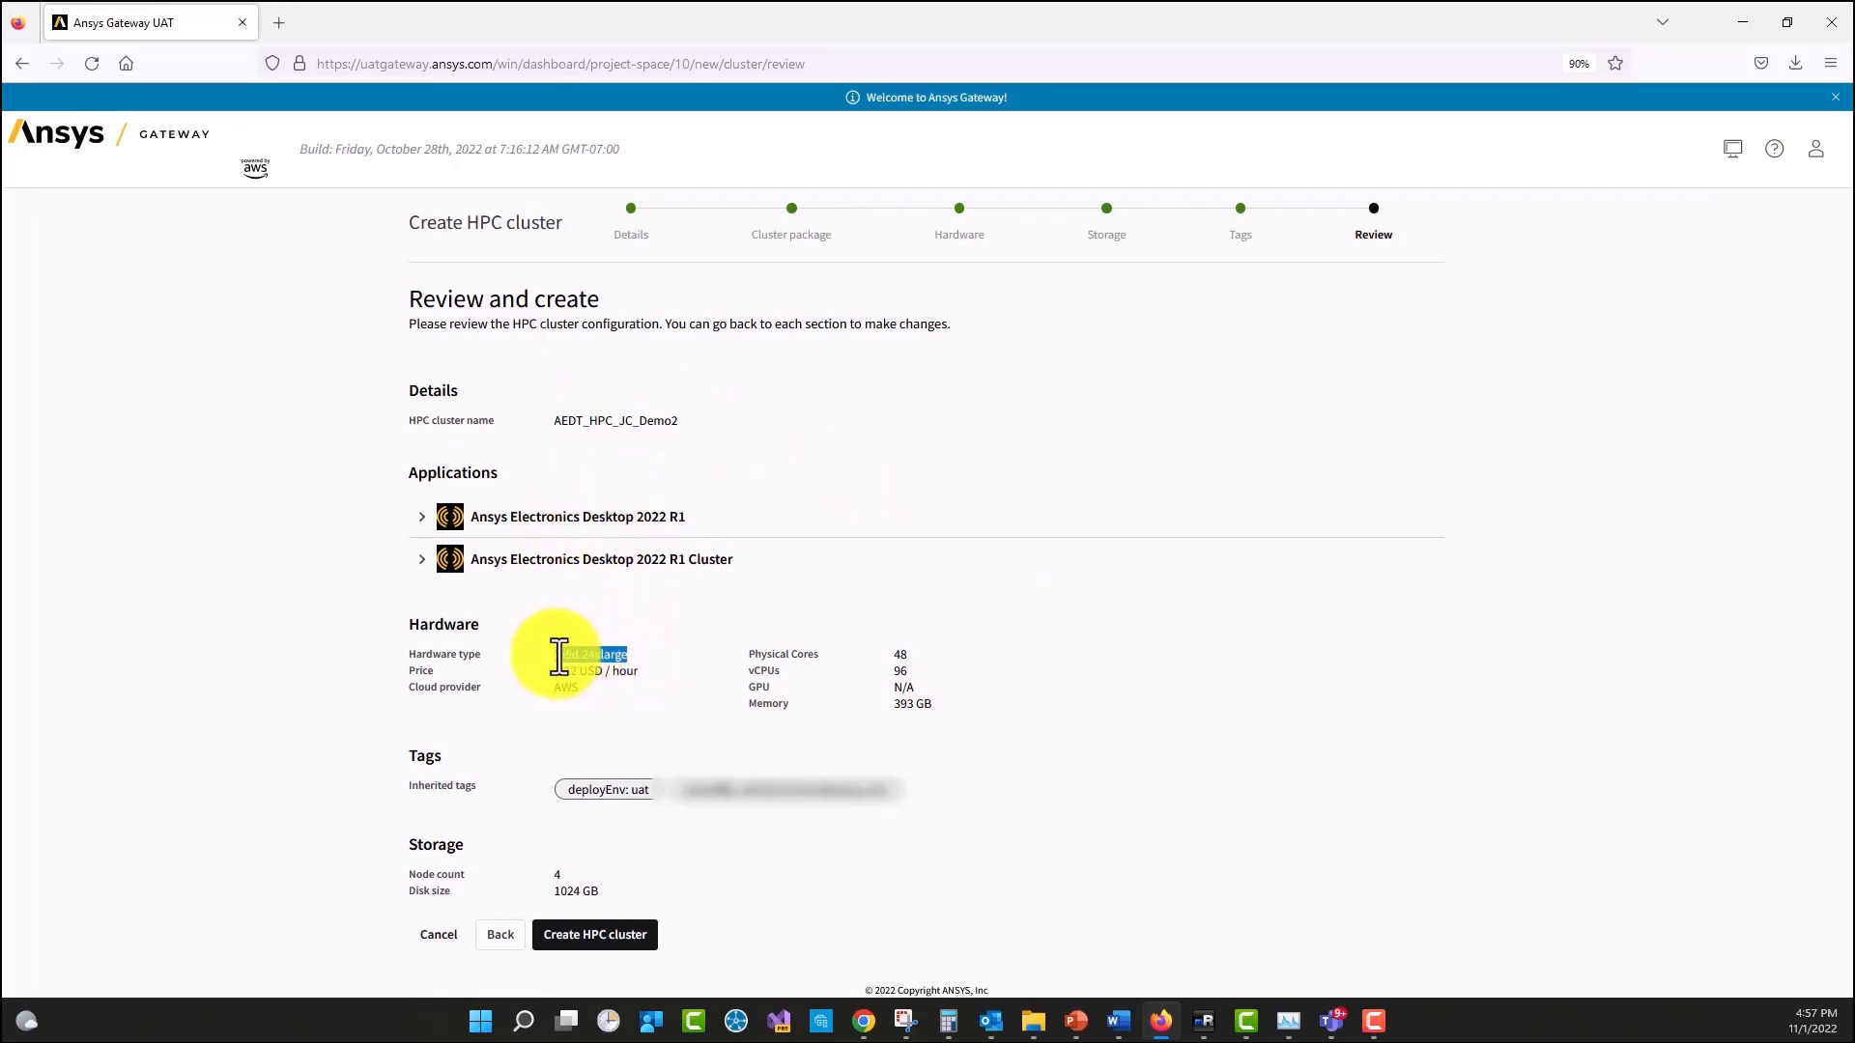
click(983, 676)
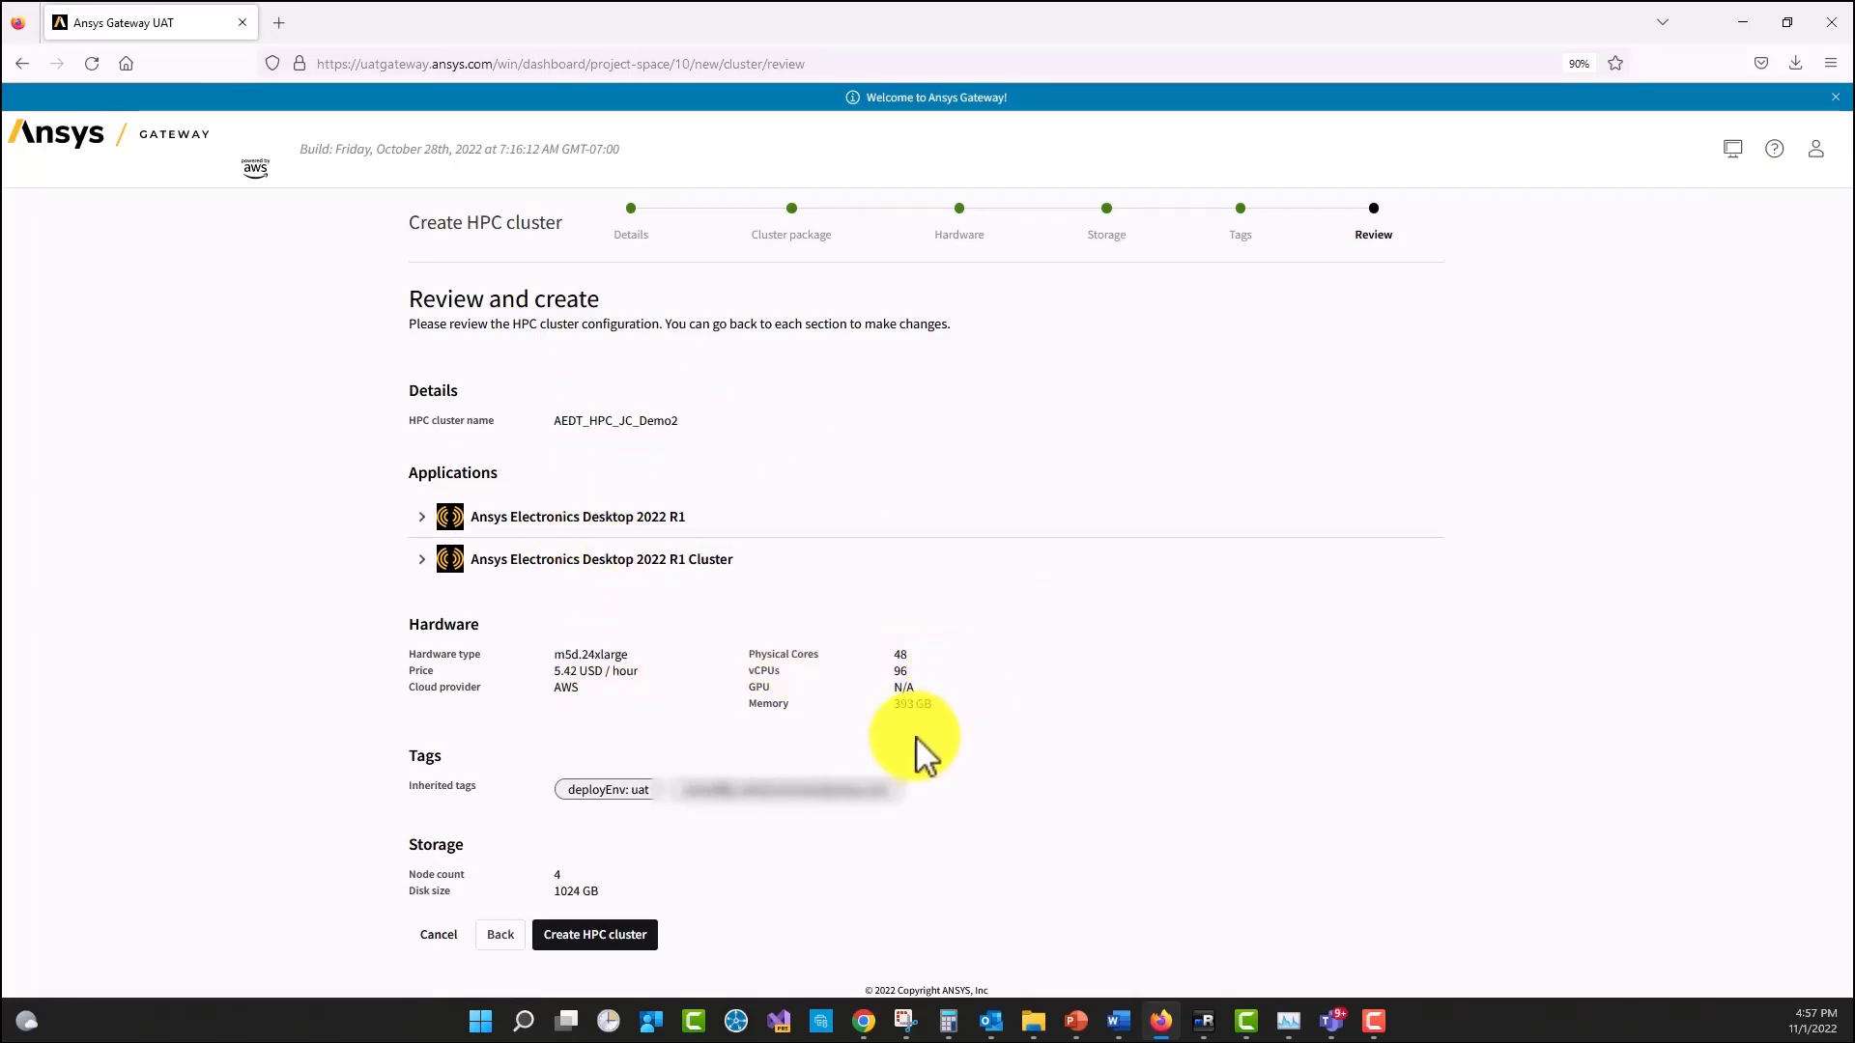
click(609, 939)
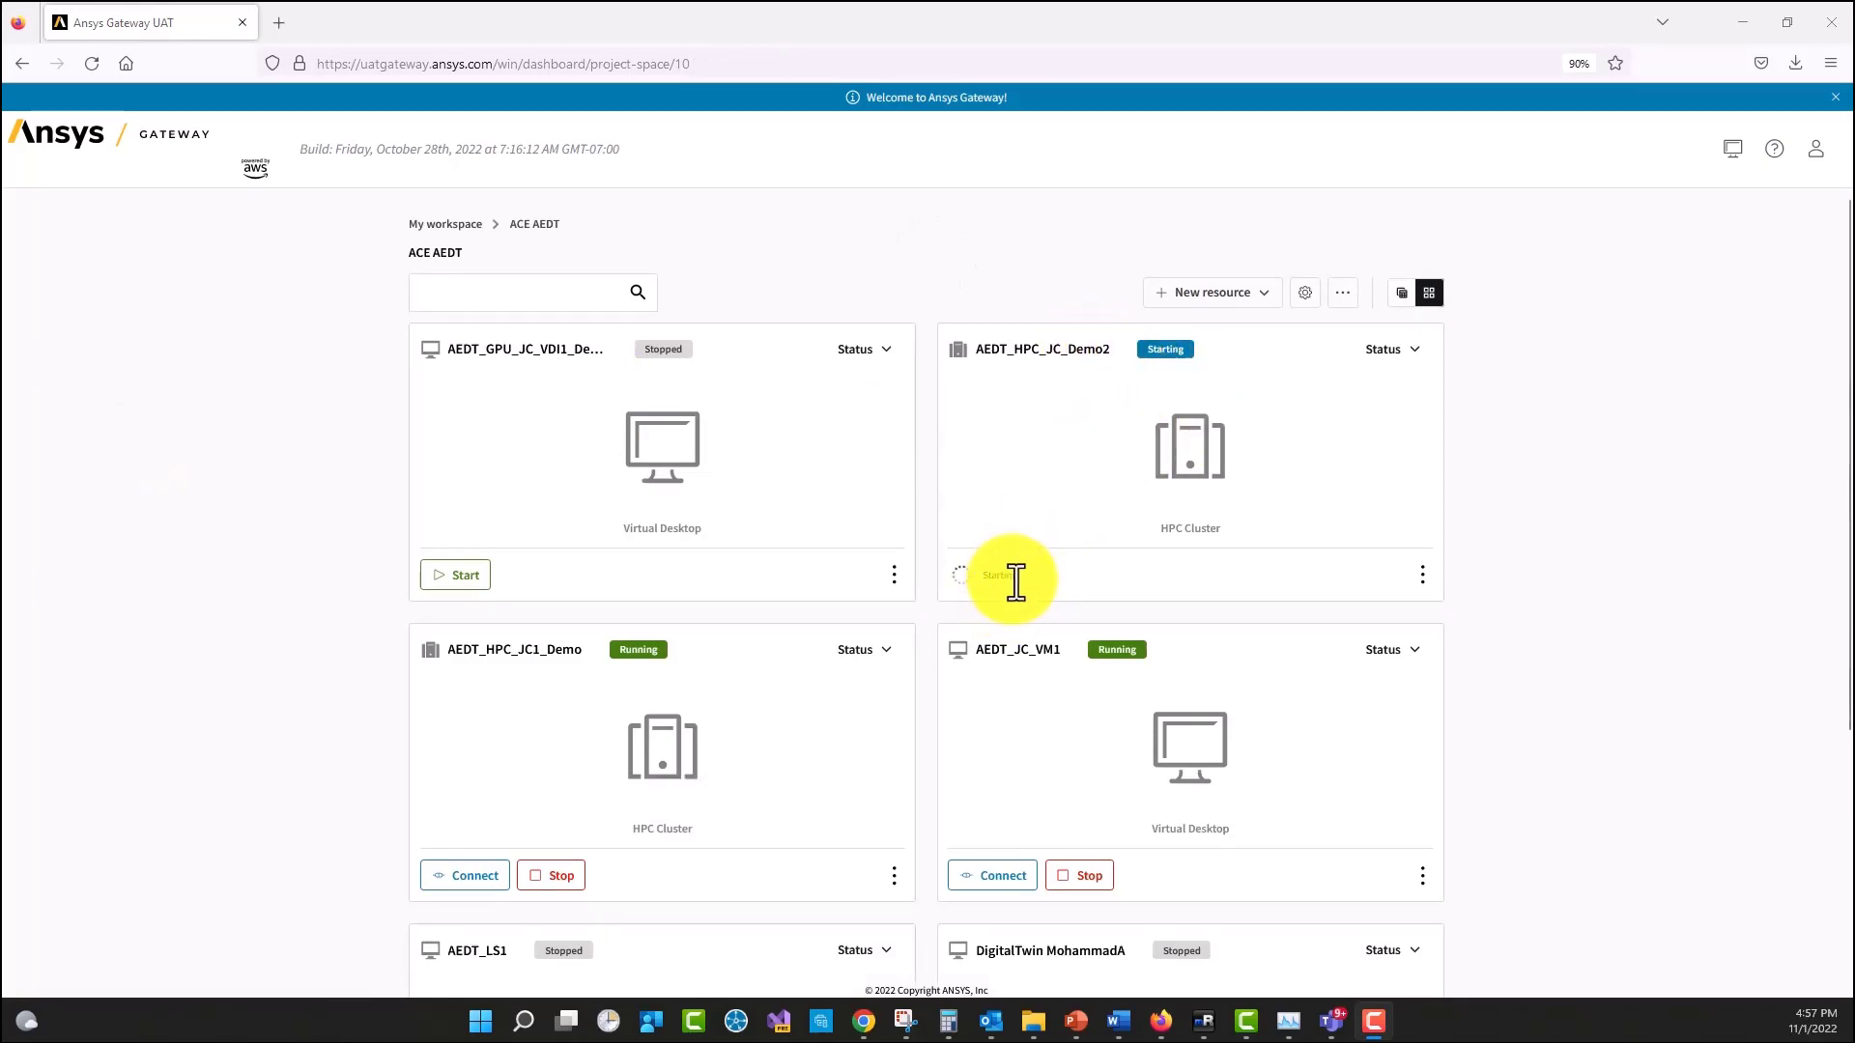
Step: Switch the AEDT_HPC_JC_Demo2 and AEDT_HPC_JC1_Demo cards to their node details
click(1414, 354)
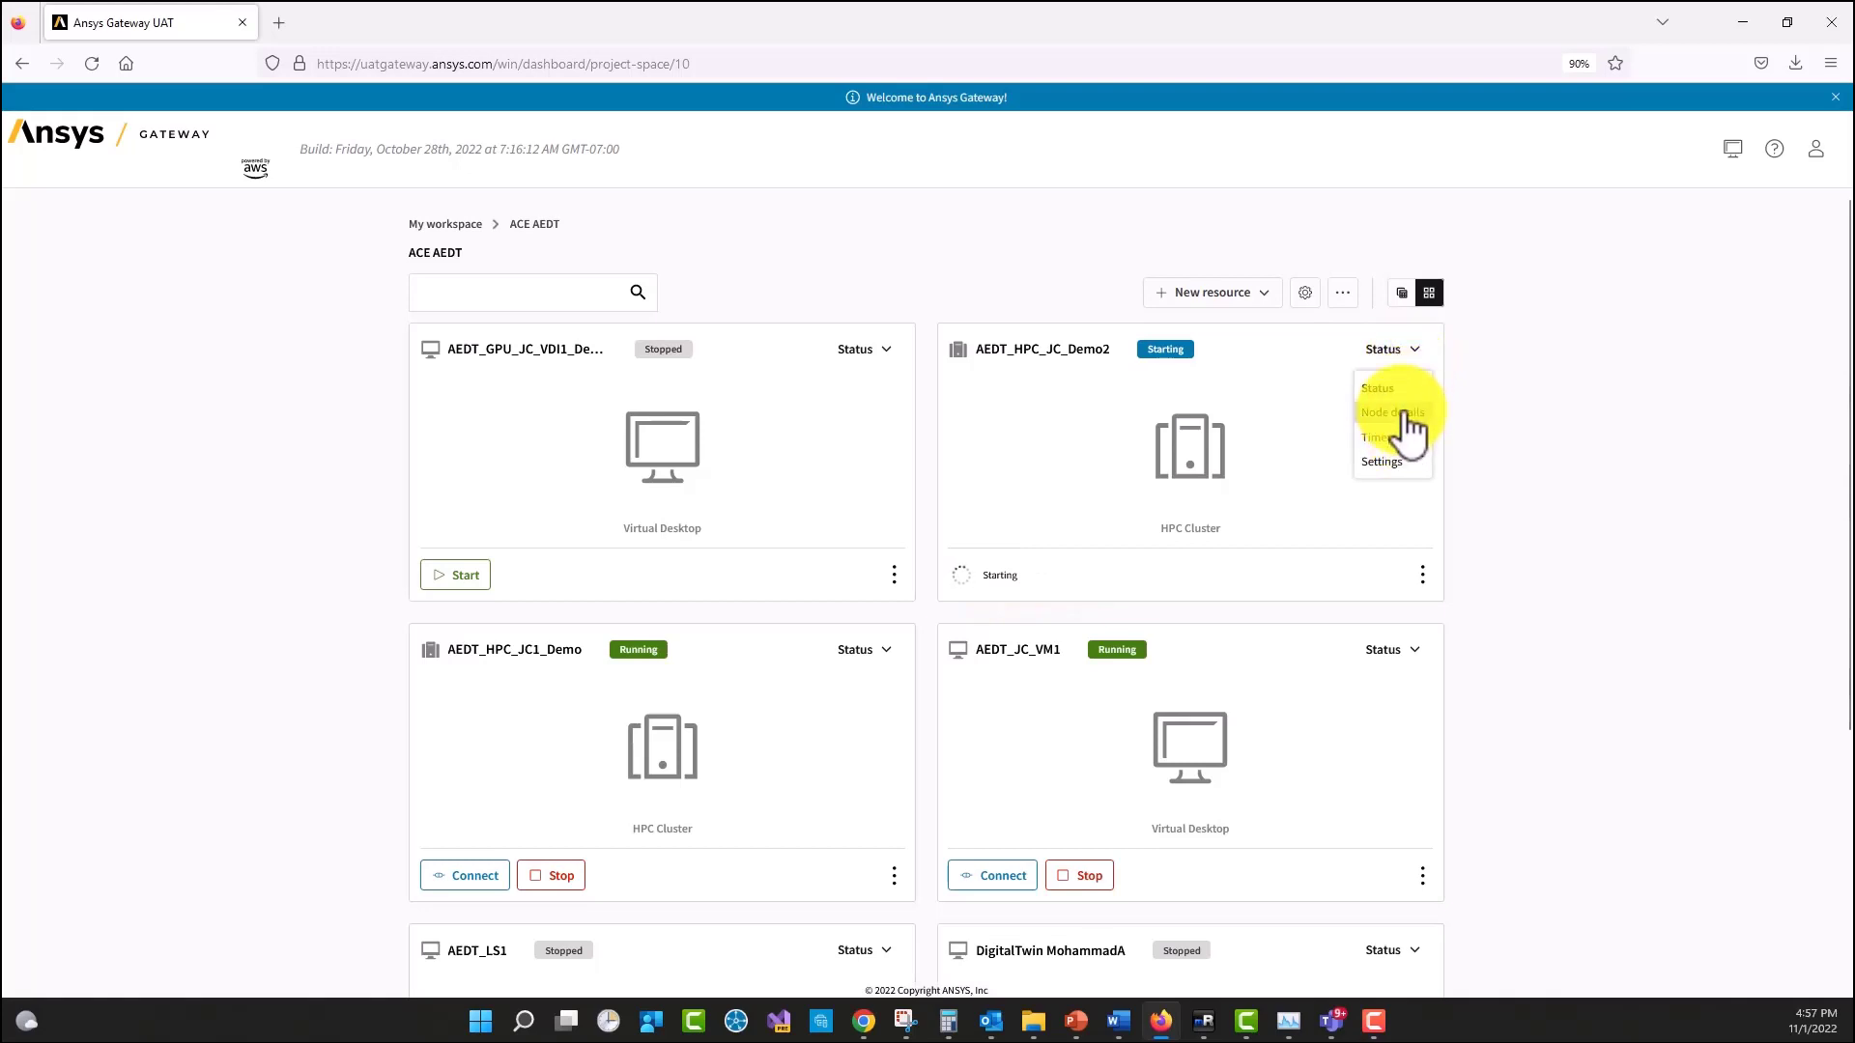
click(1392, 414)
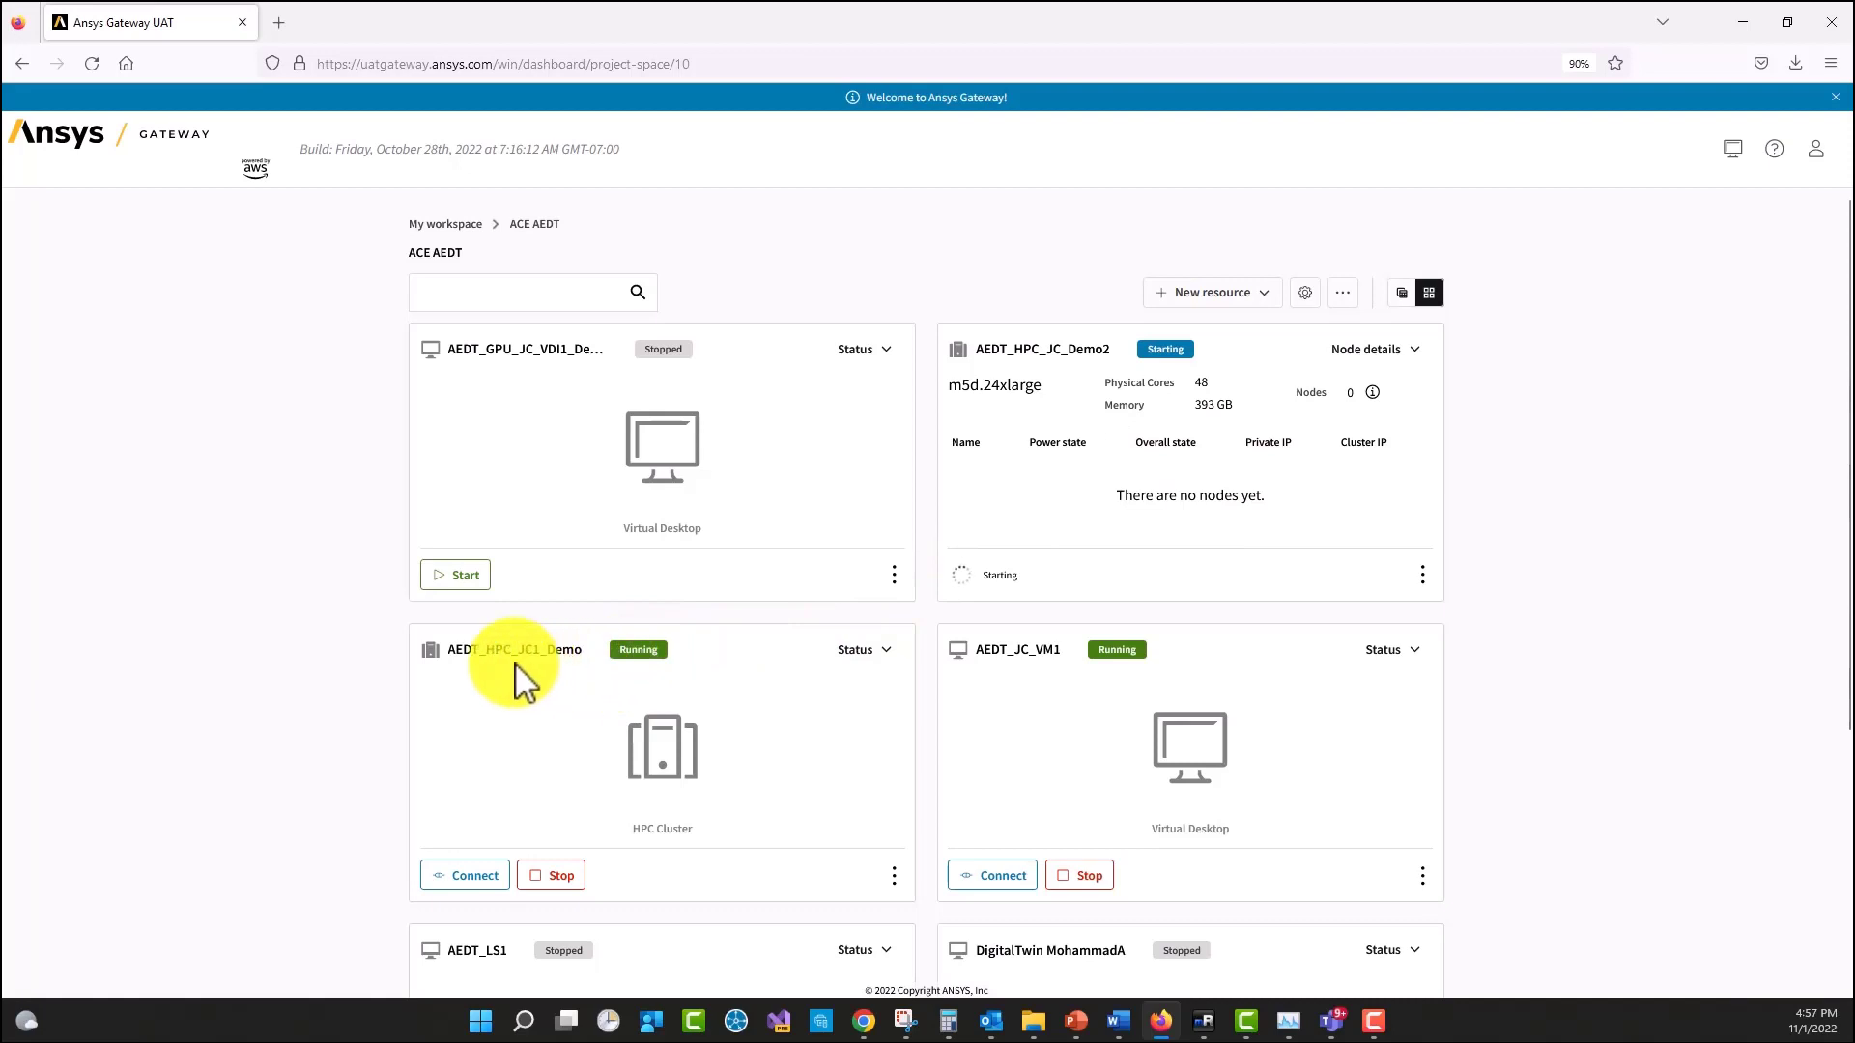
click(874, 657)
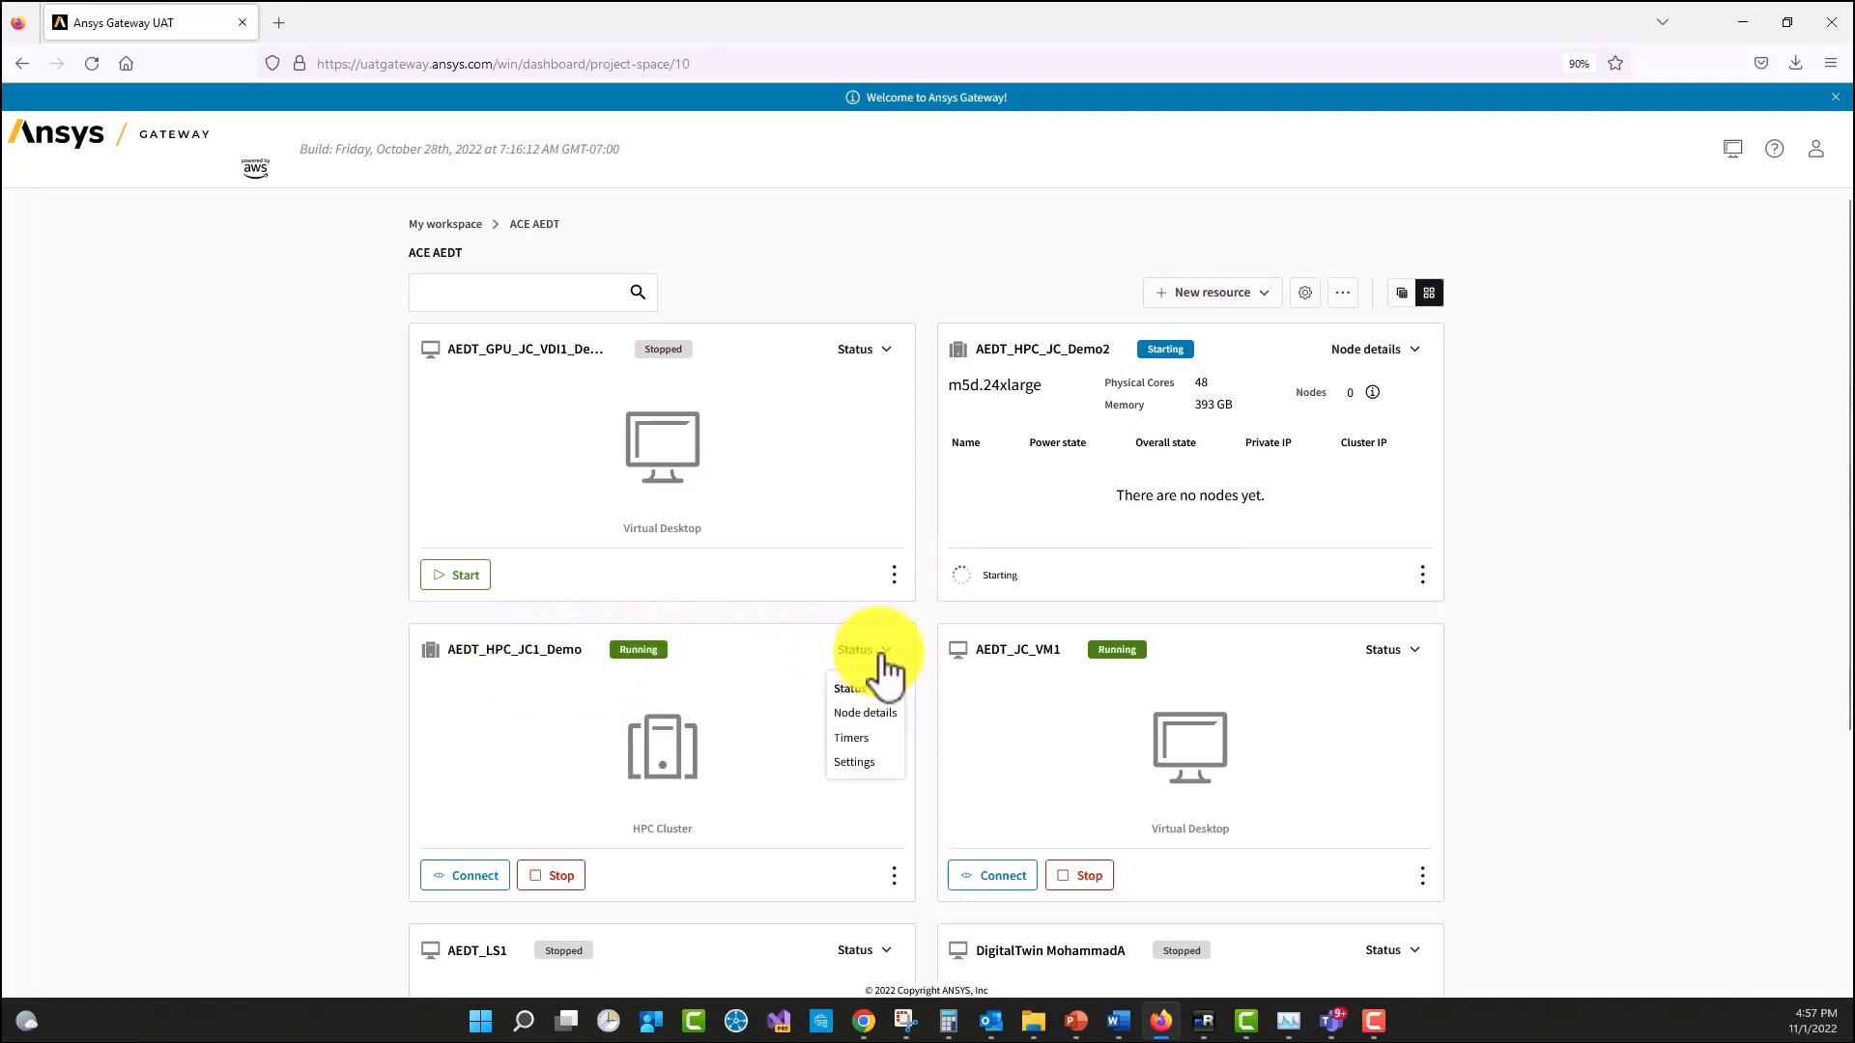
click(866, 713)
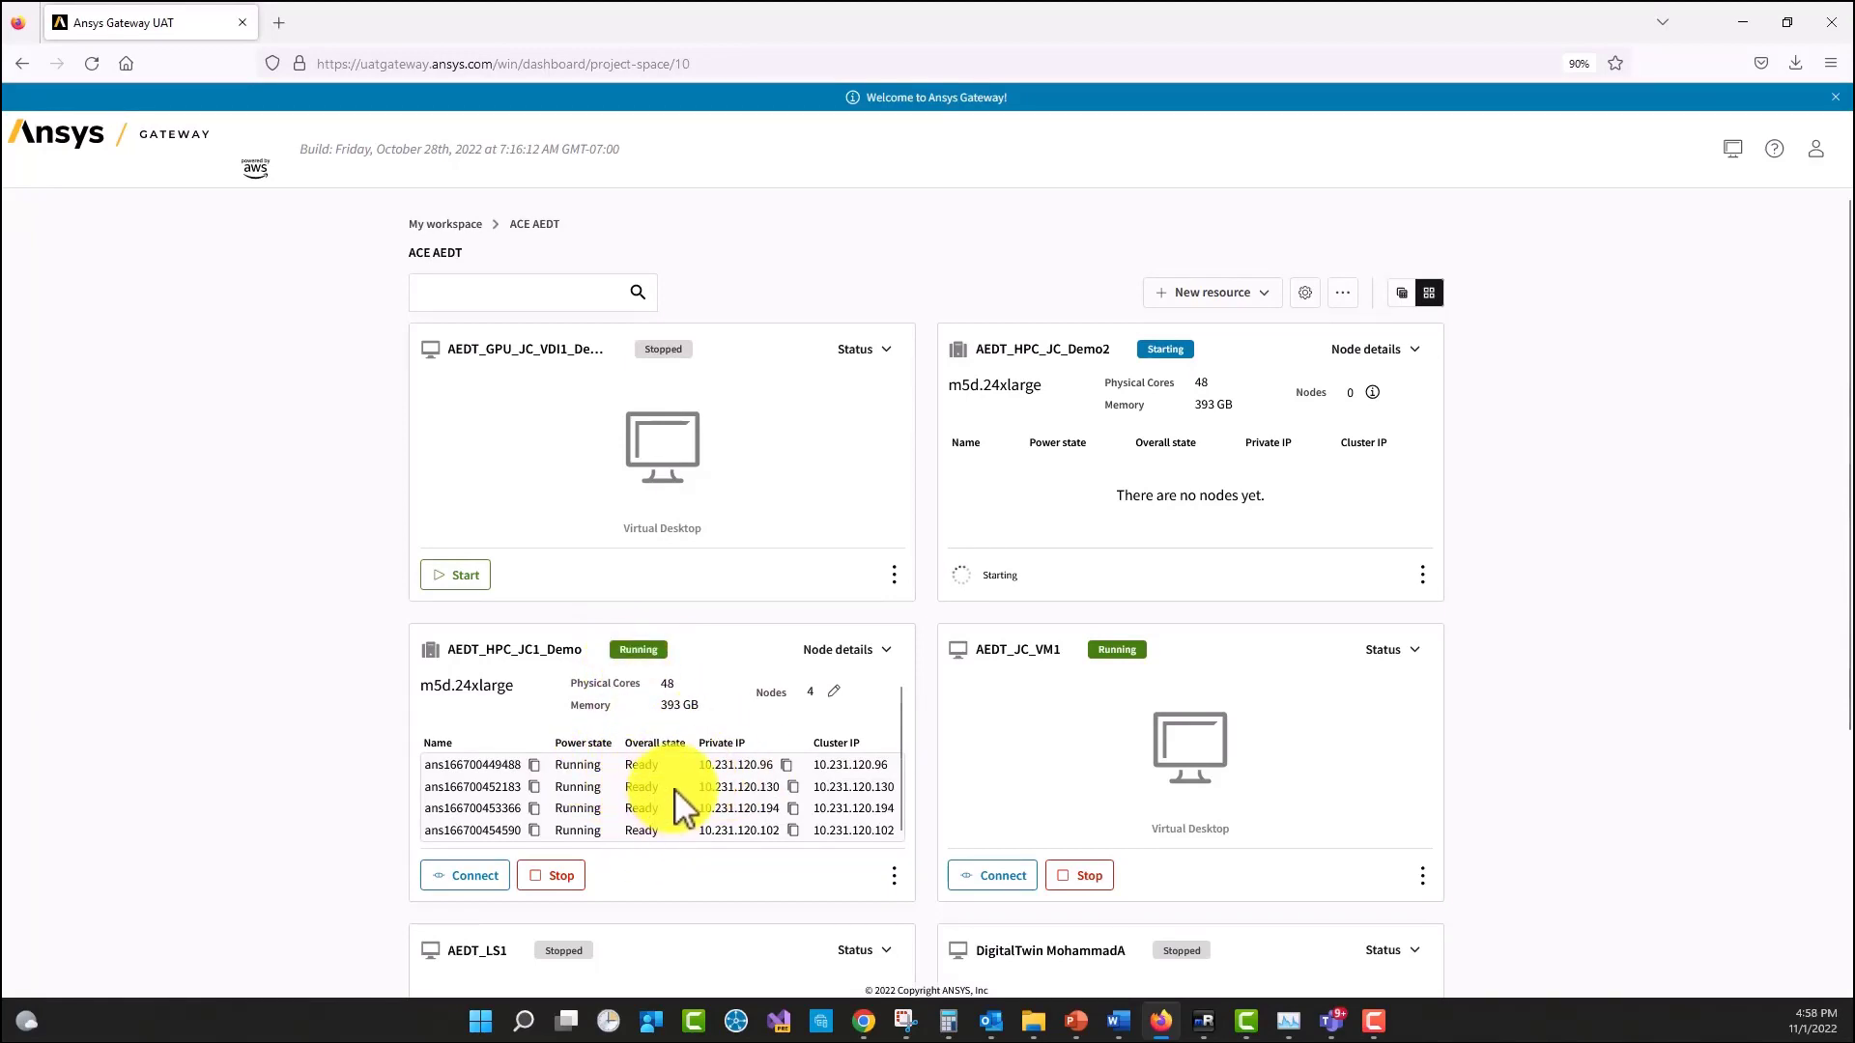
Step: Try raising AEDT_HPC_JC1_Demo to 5 nodes, cancel to keep 4, and return to Status
click(836, 691)
click(794, 687)
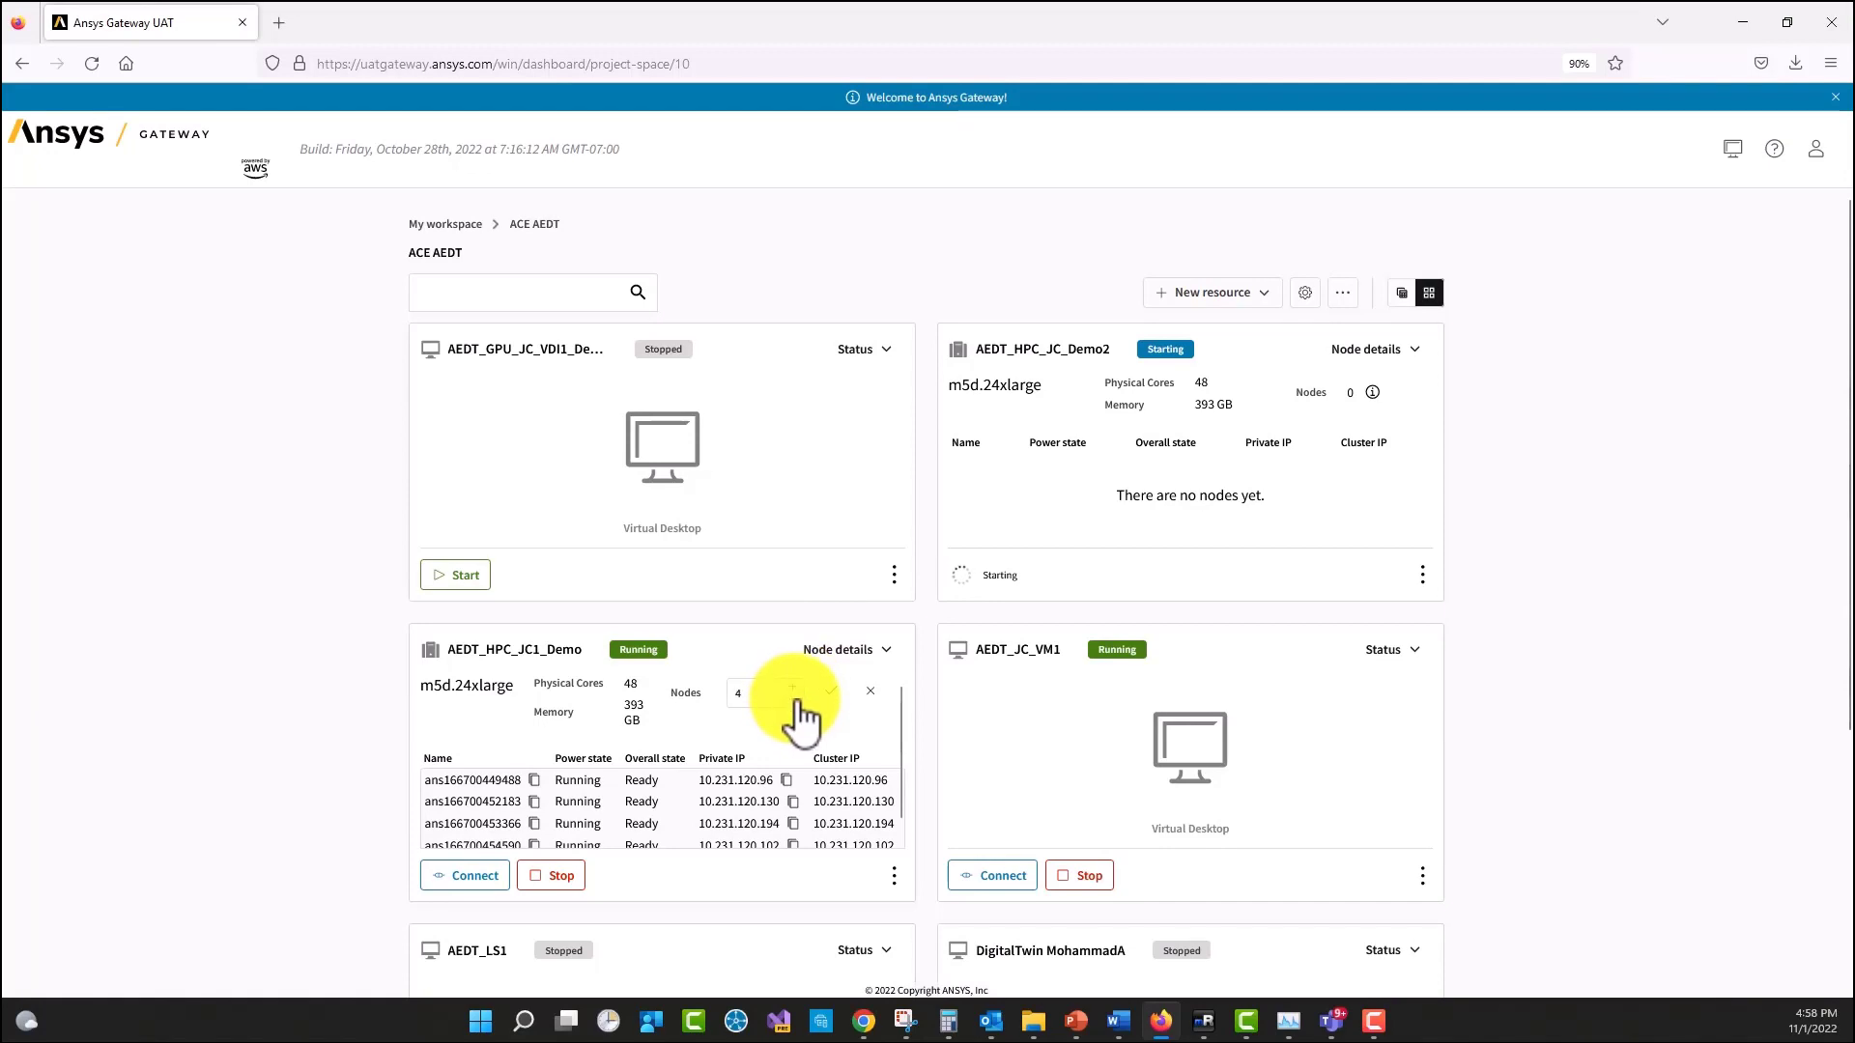
click(871, 692)
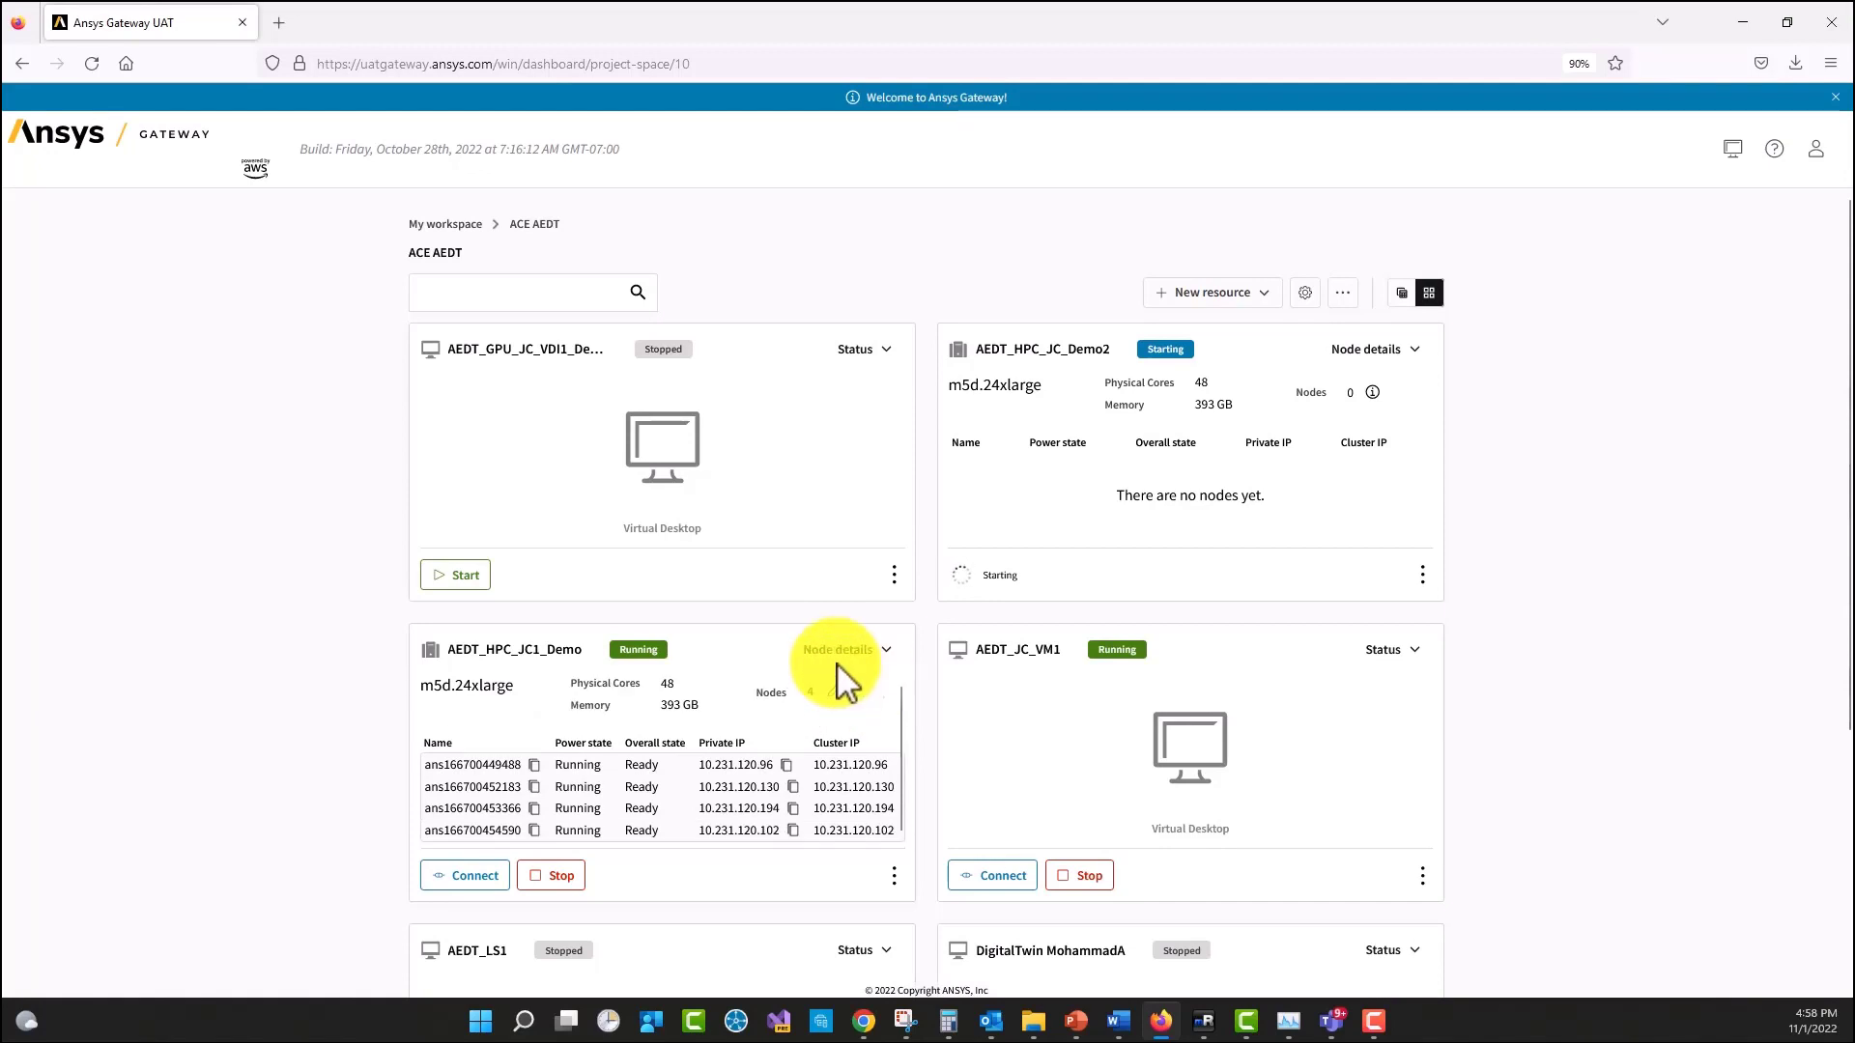
click(882, 663)
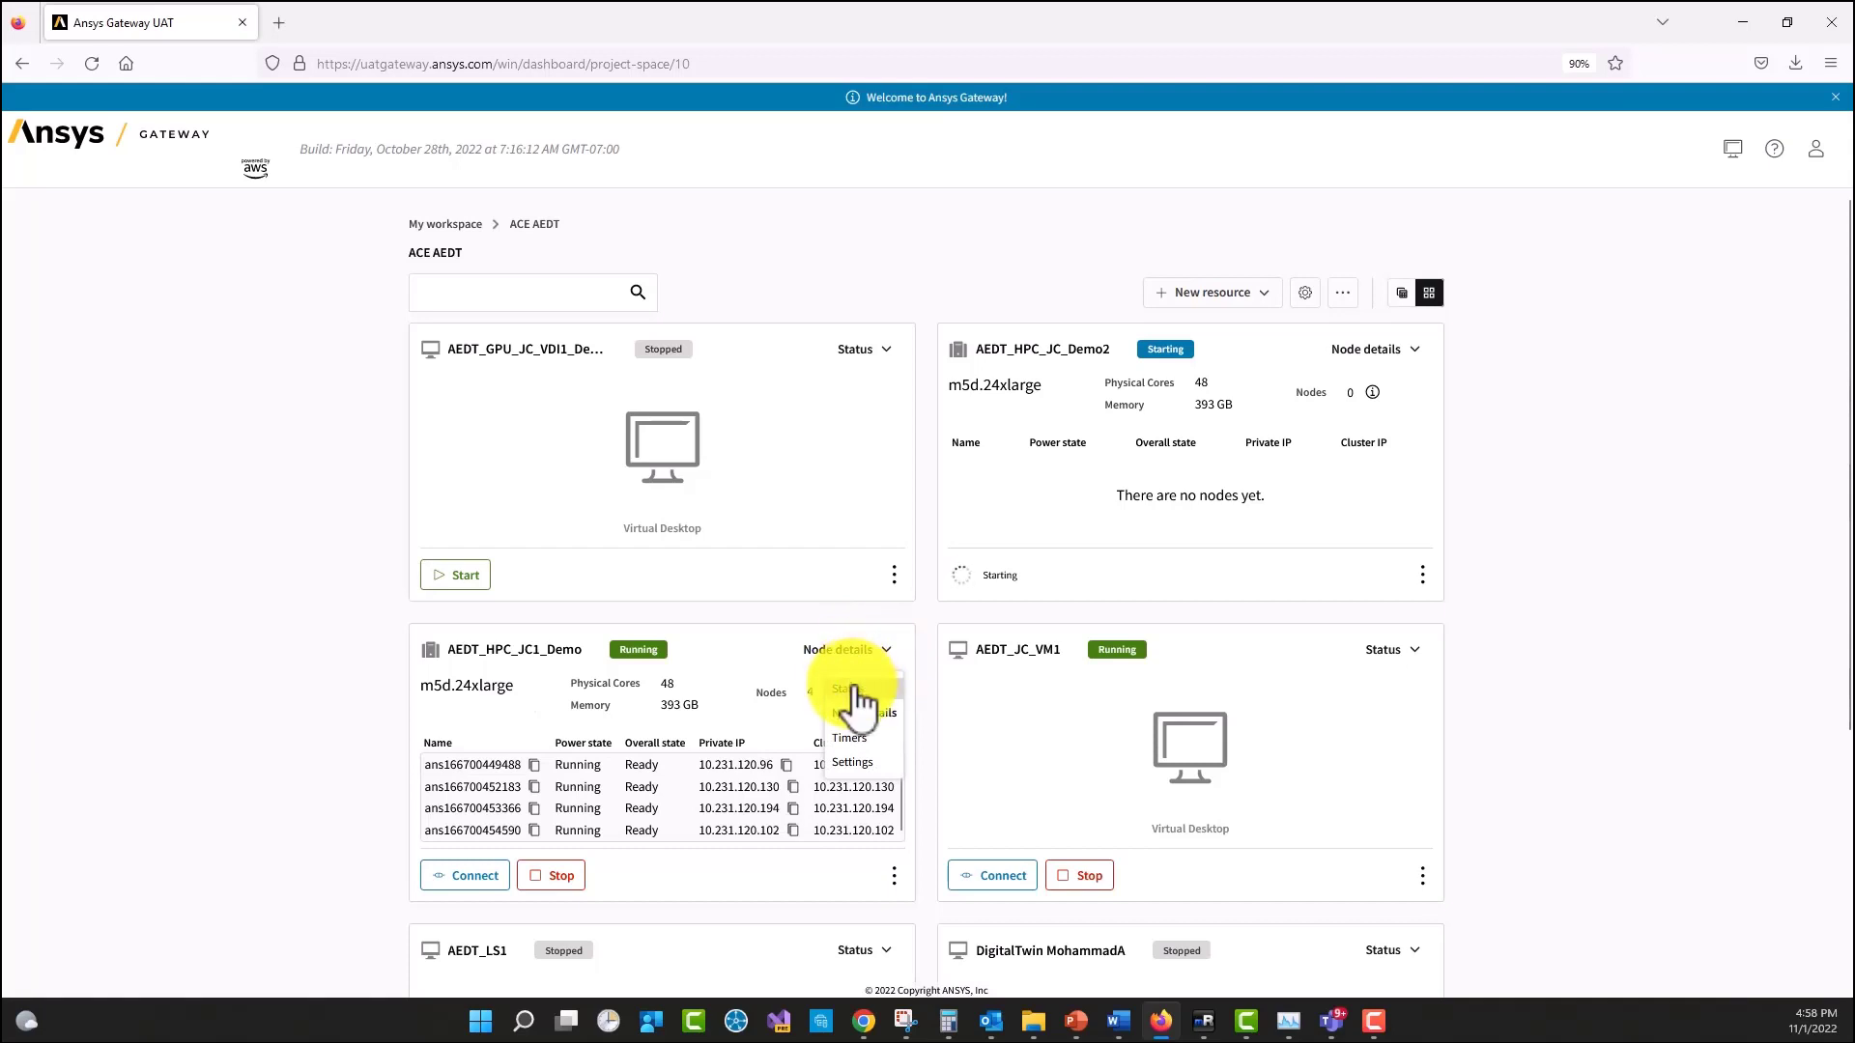
click(856, 705)
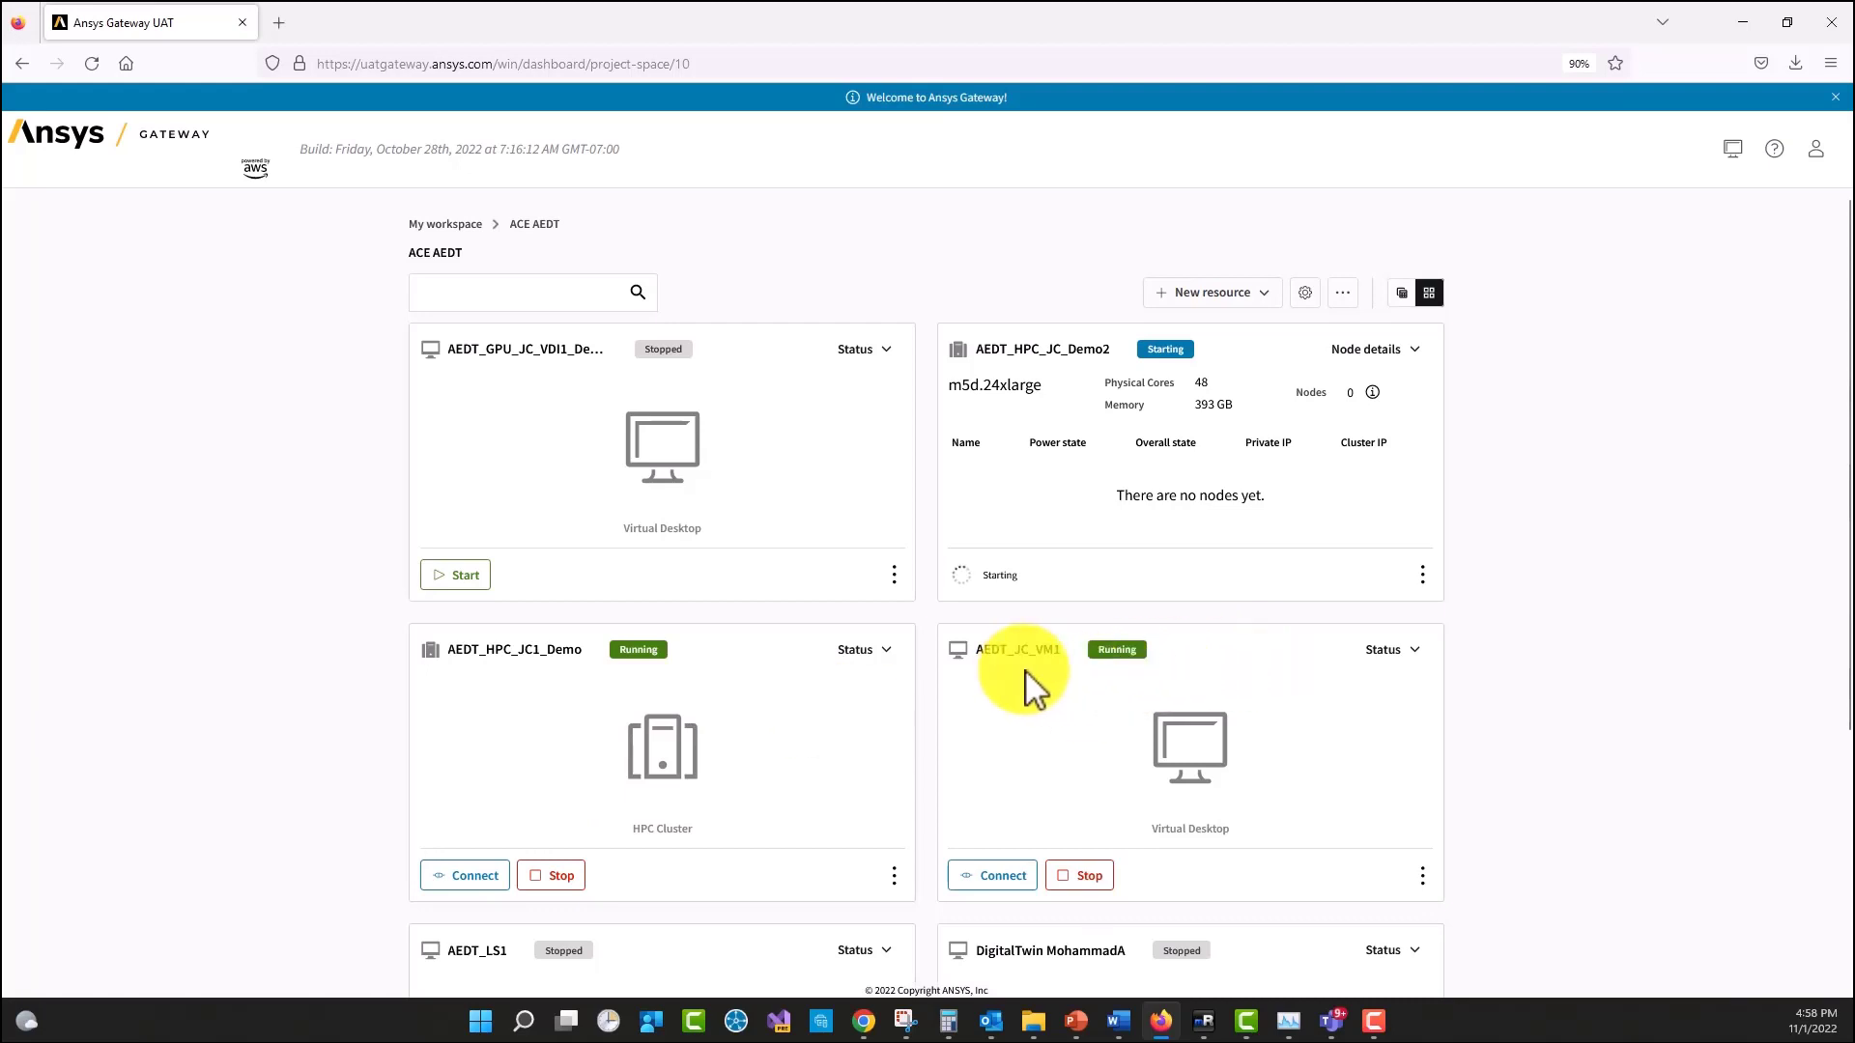
Step: Show AEDT_HPC_JC1_Demo's four running m5d.24xlarge nodes
click(884, 664)
click(868, 715)
drag(515, 685, 417, 692)
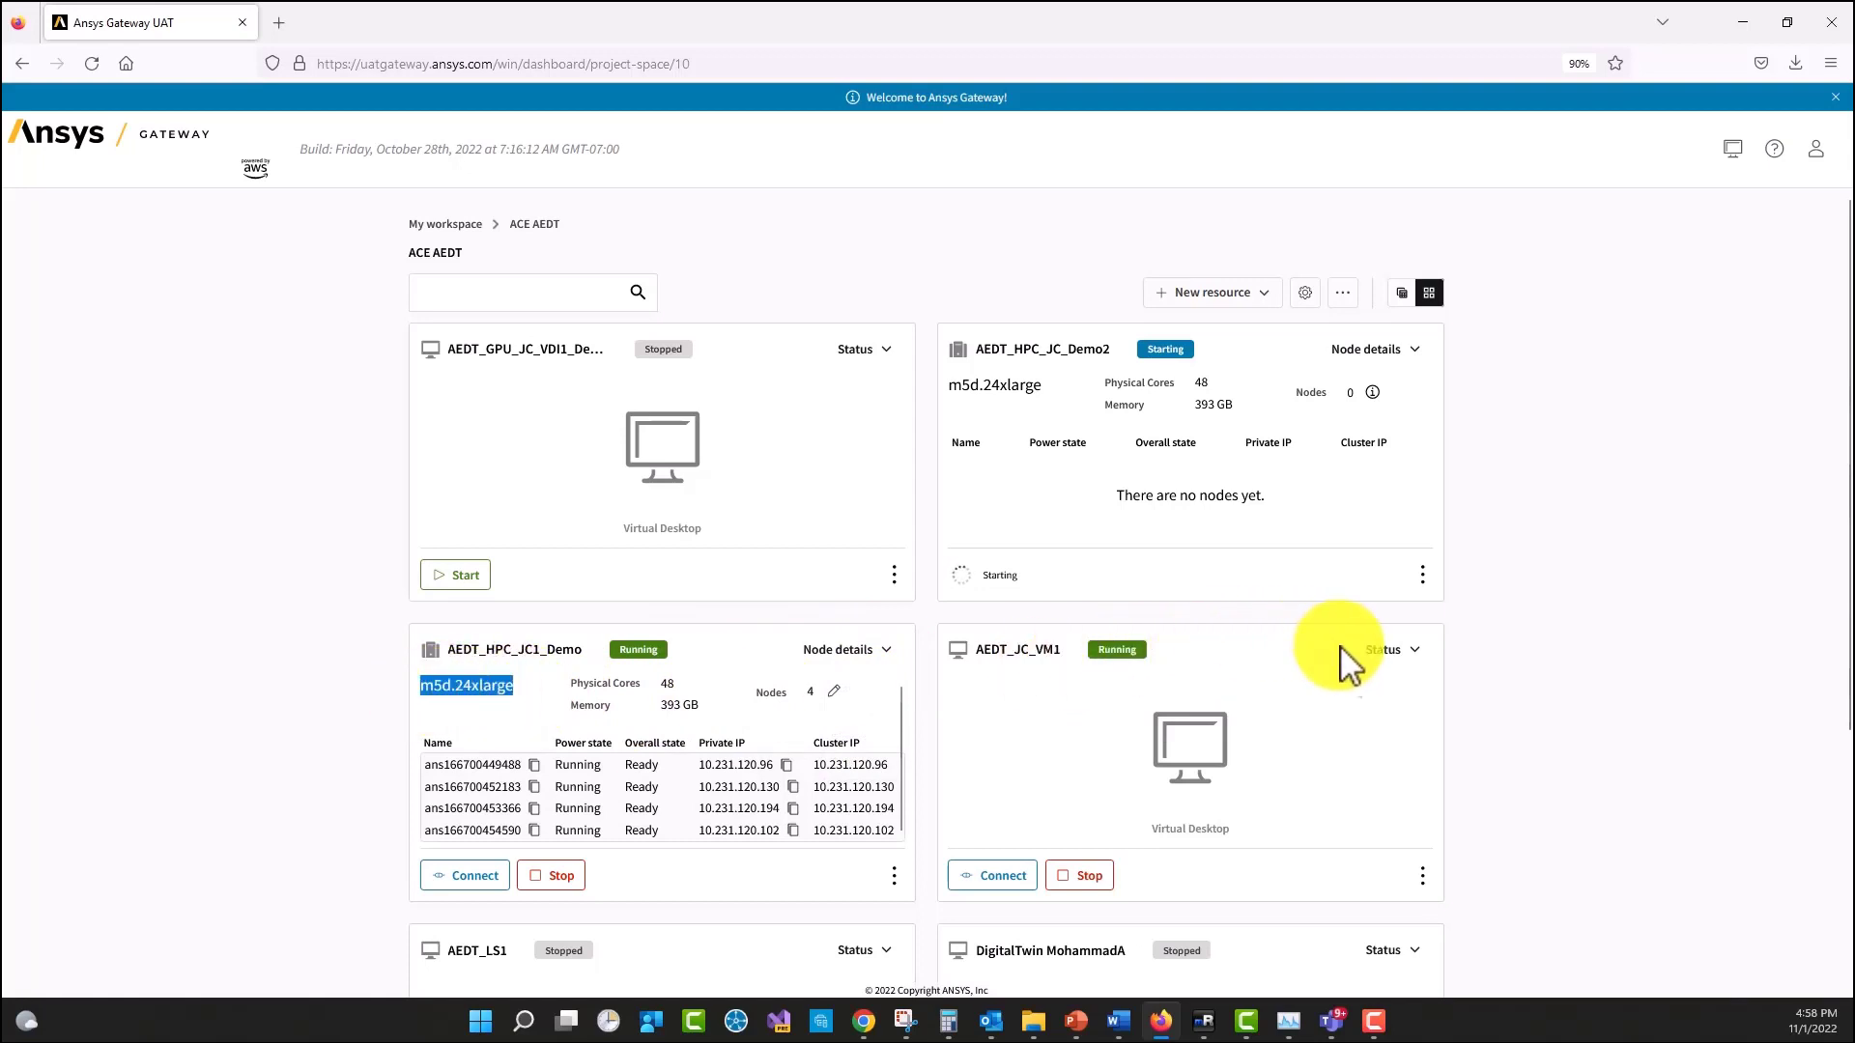
Step: Check AEDT_JC_VM1's hardware details, then launch the remote desktop file for 10.231.120.45
click(1414, 655)
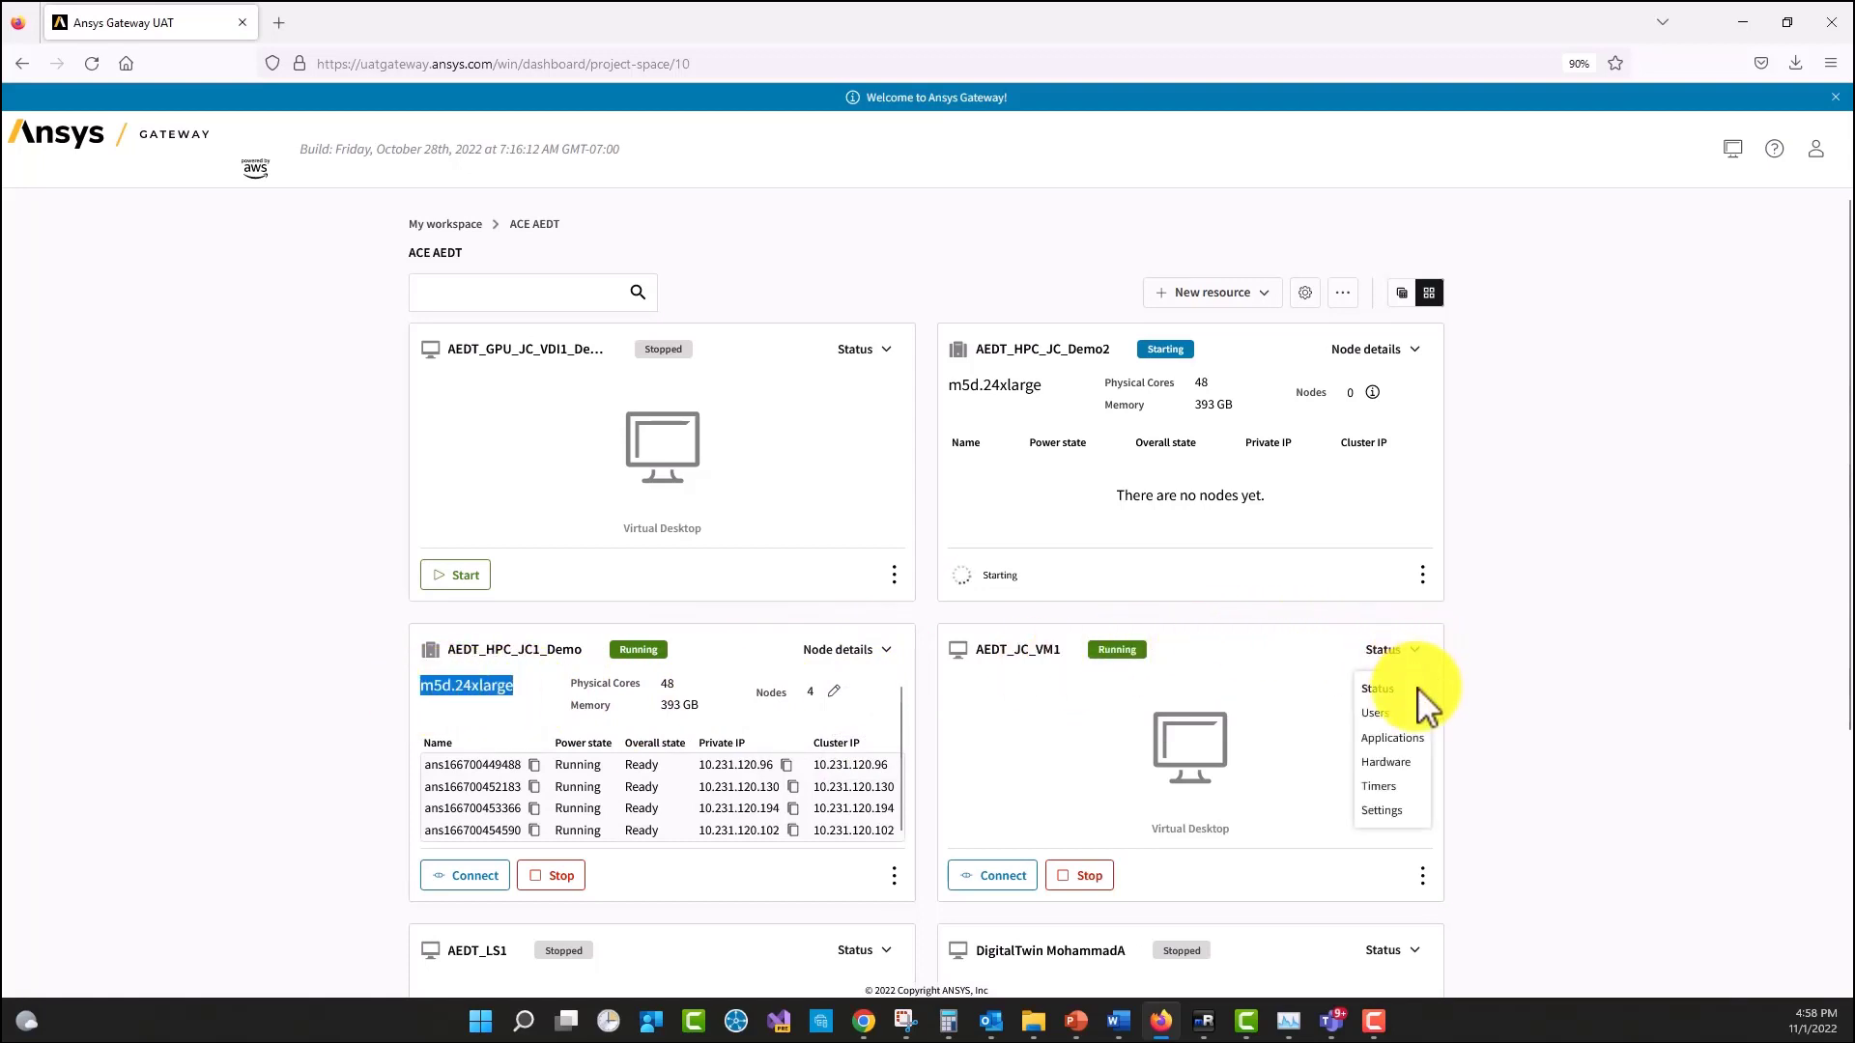
click(1409, 763)
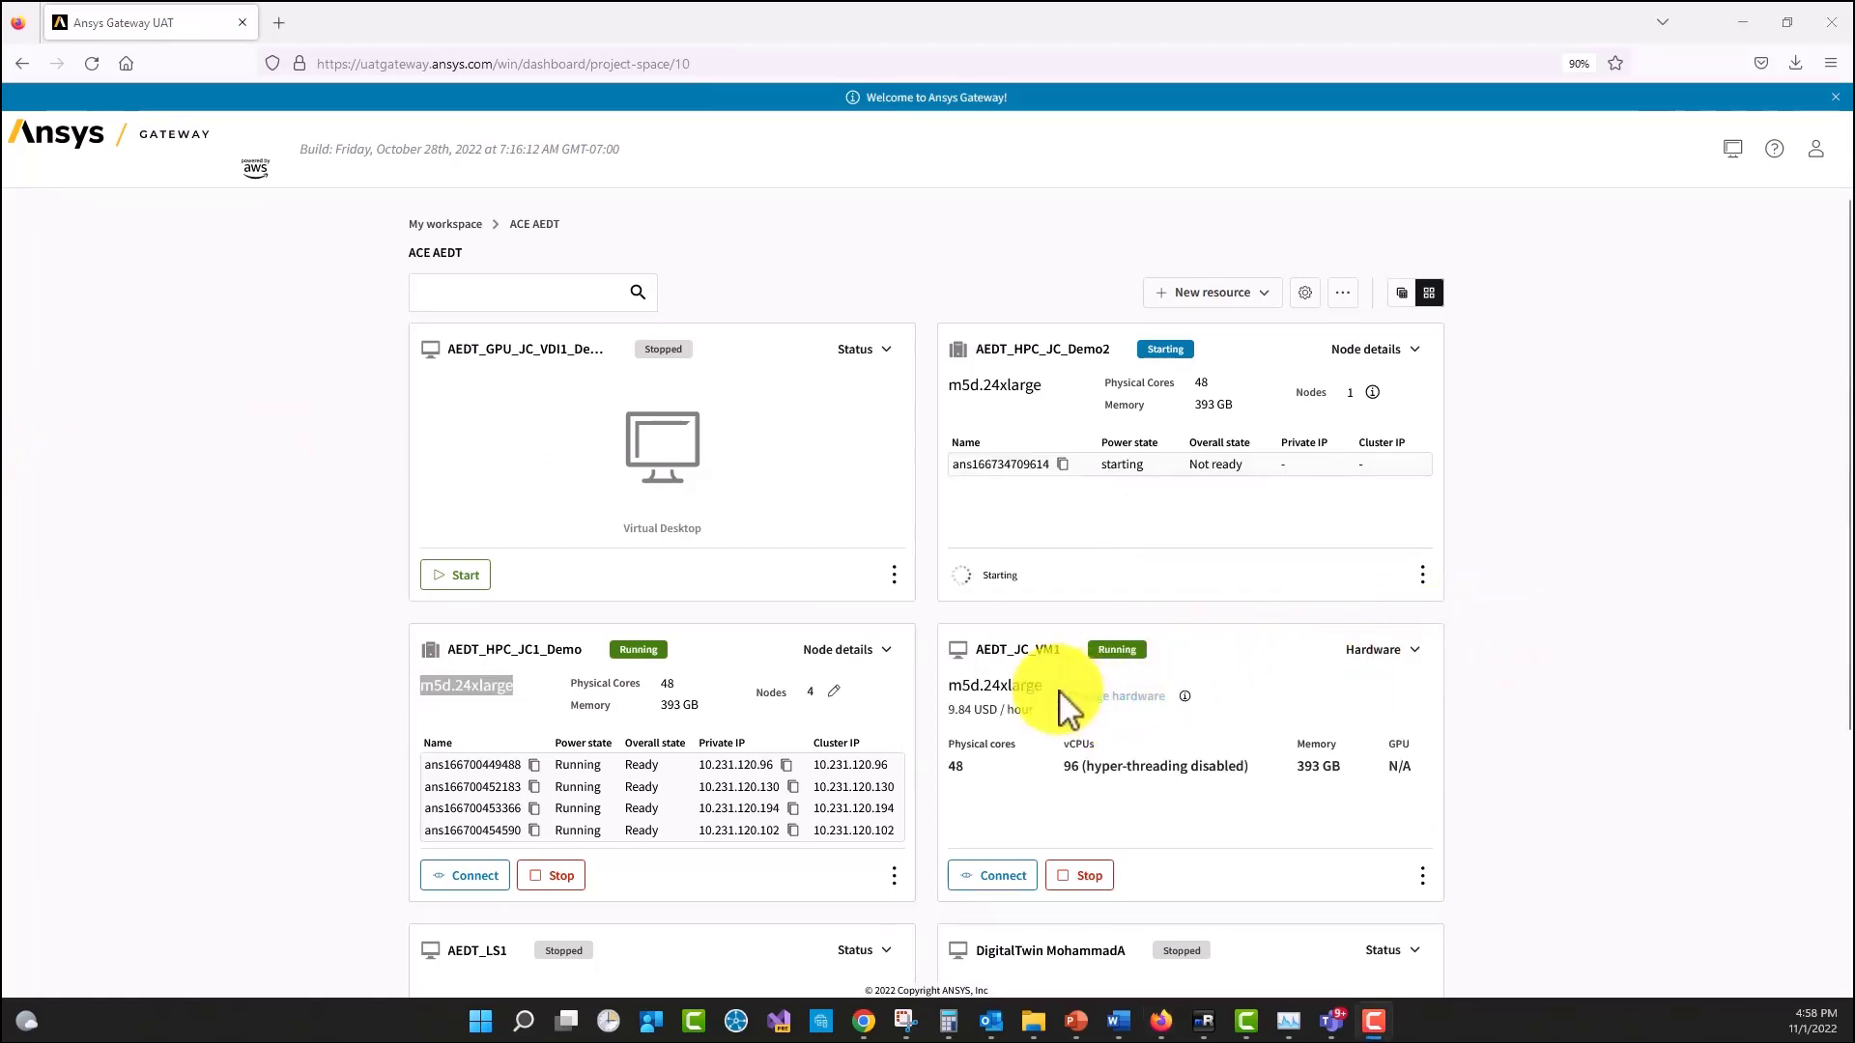
drag(1045, 688, 950, 687)
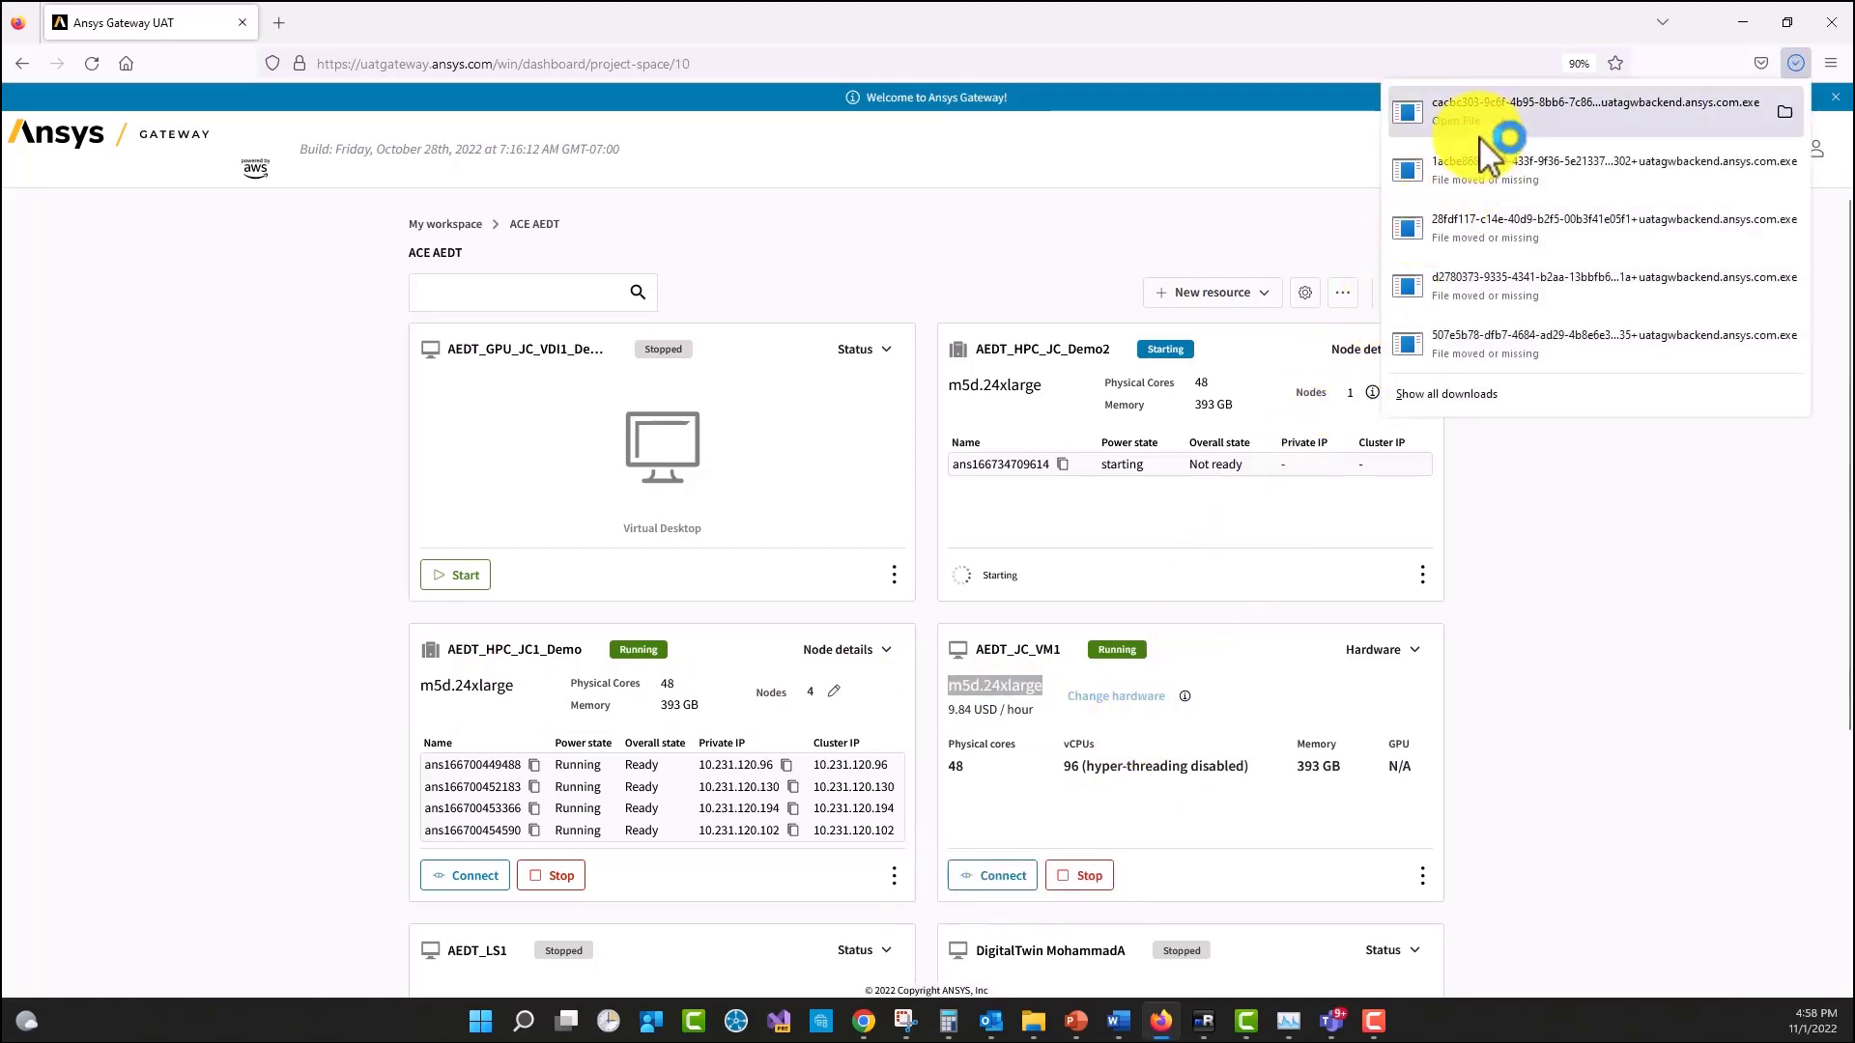
click(1470, 116)
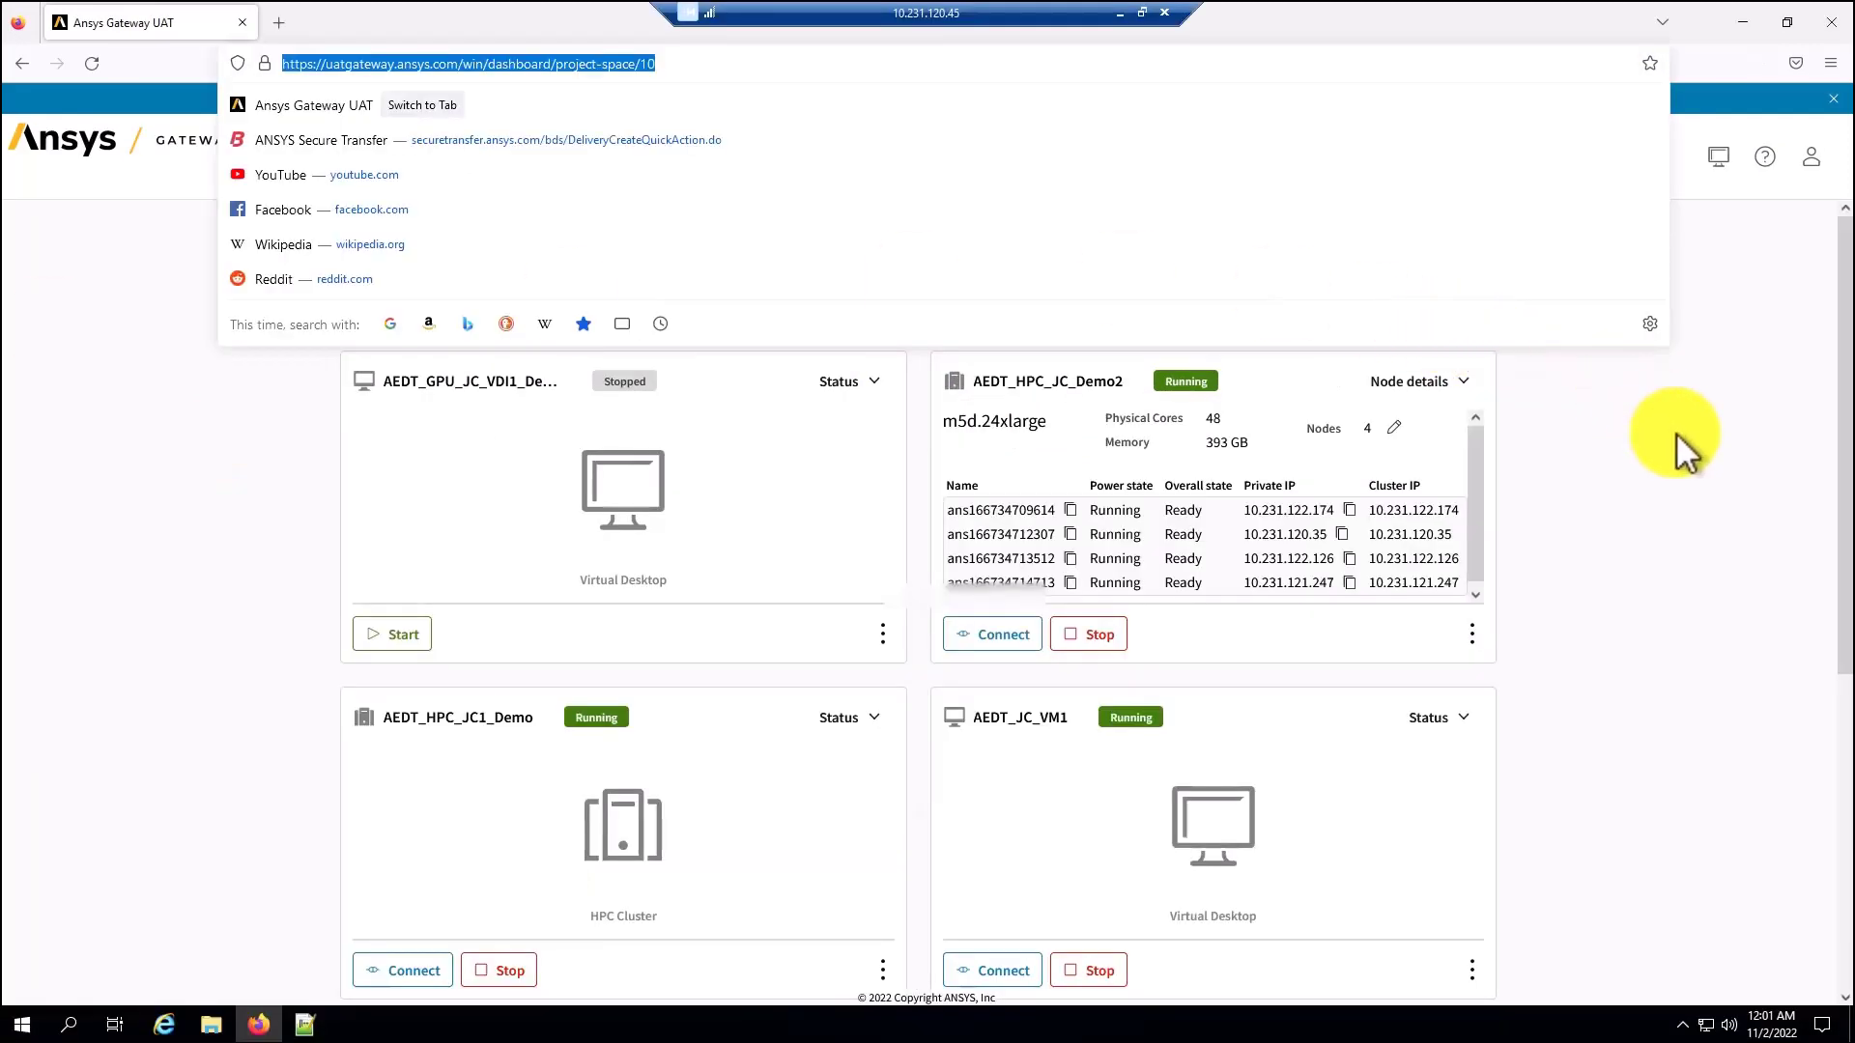
Step: Inside the virtual desktop, run the downloaded Cluster Connector file to open the RSM job submission dialog
click(1677, 447)
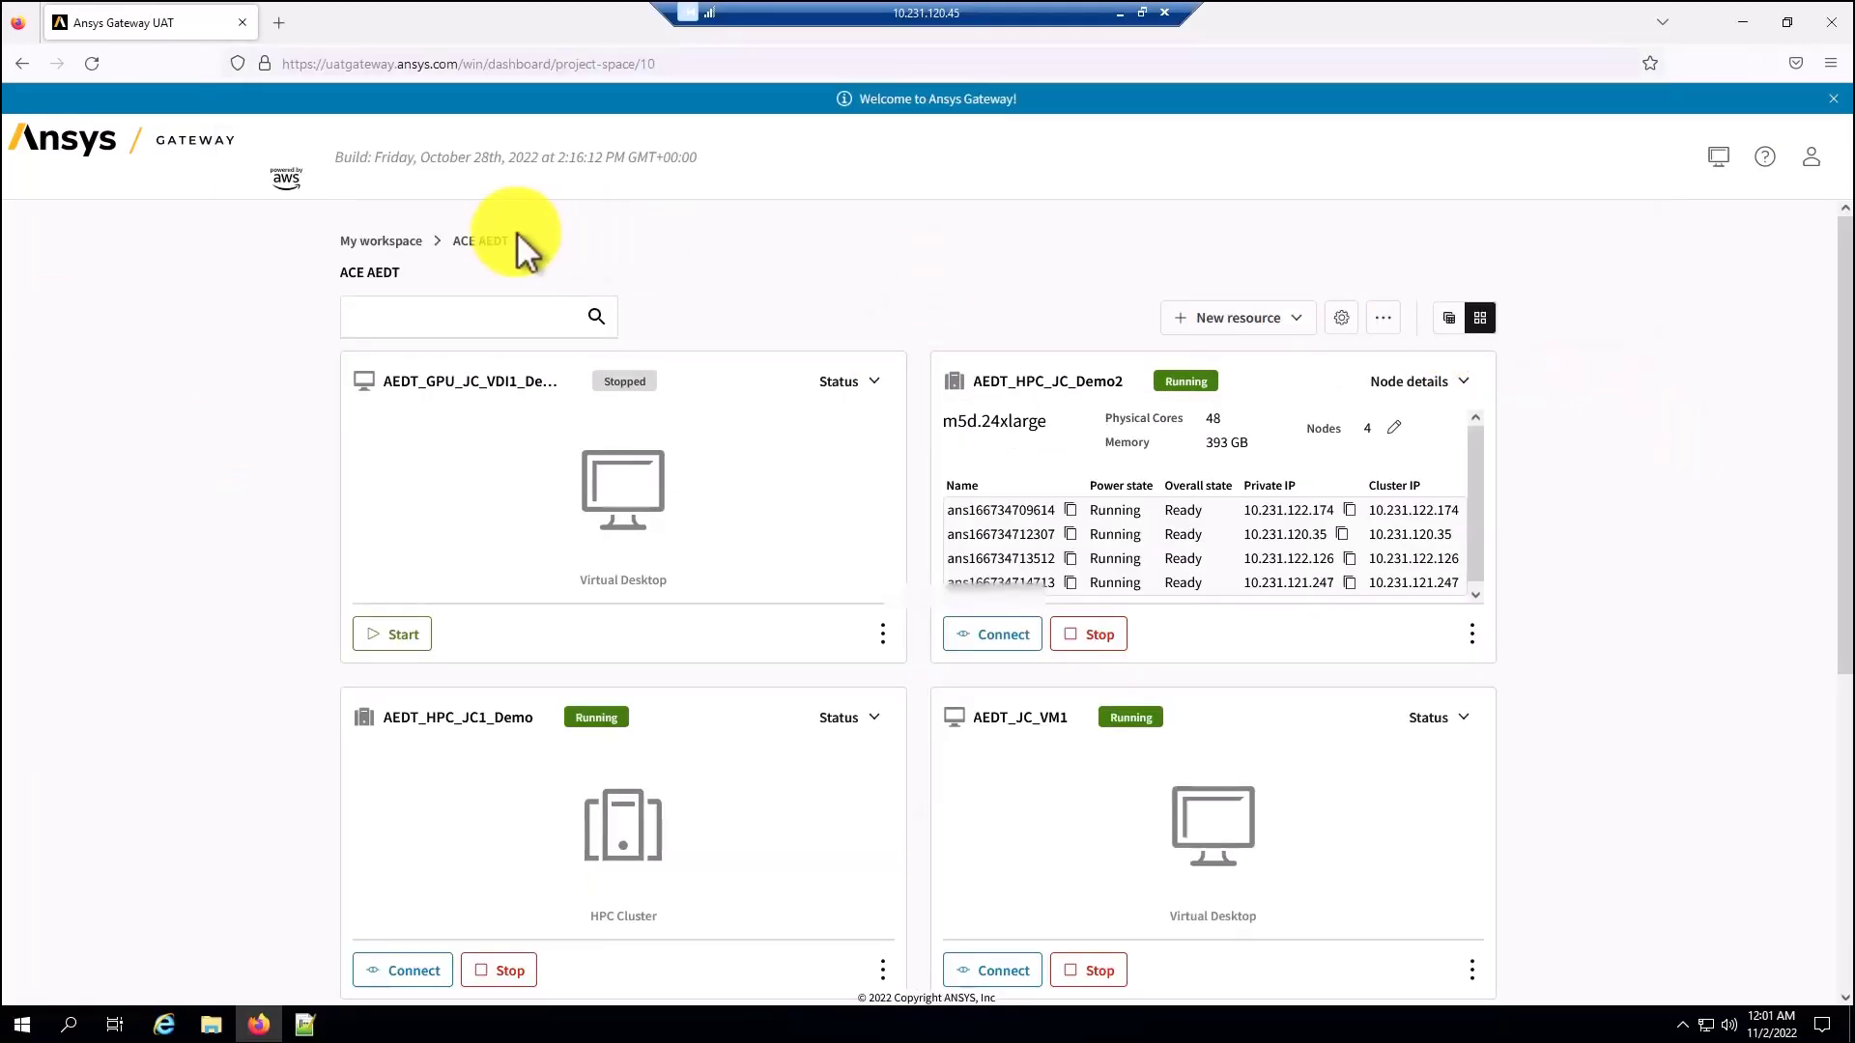
click(447, 62)
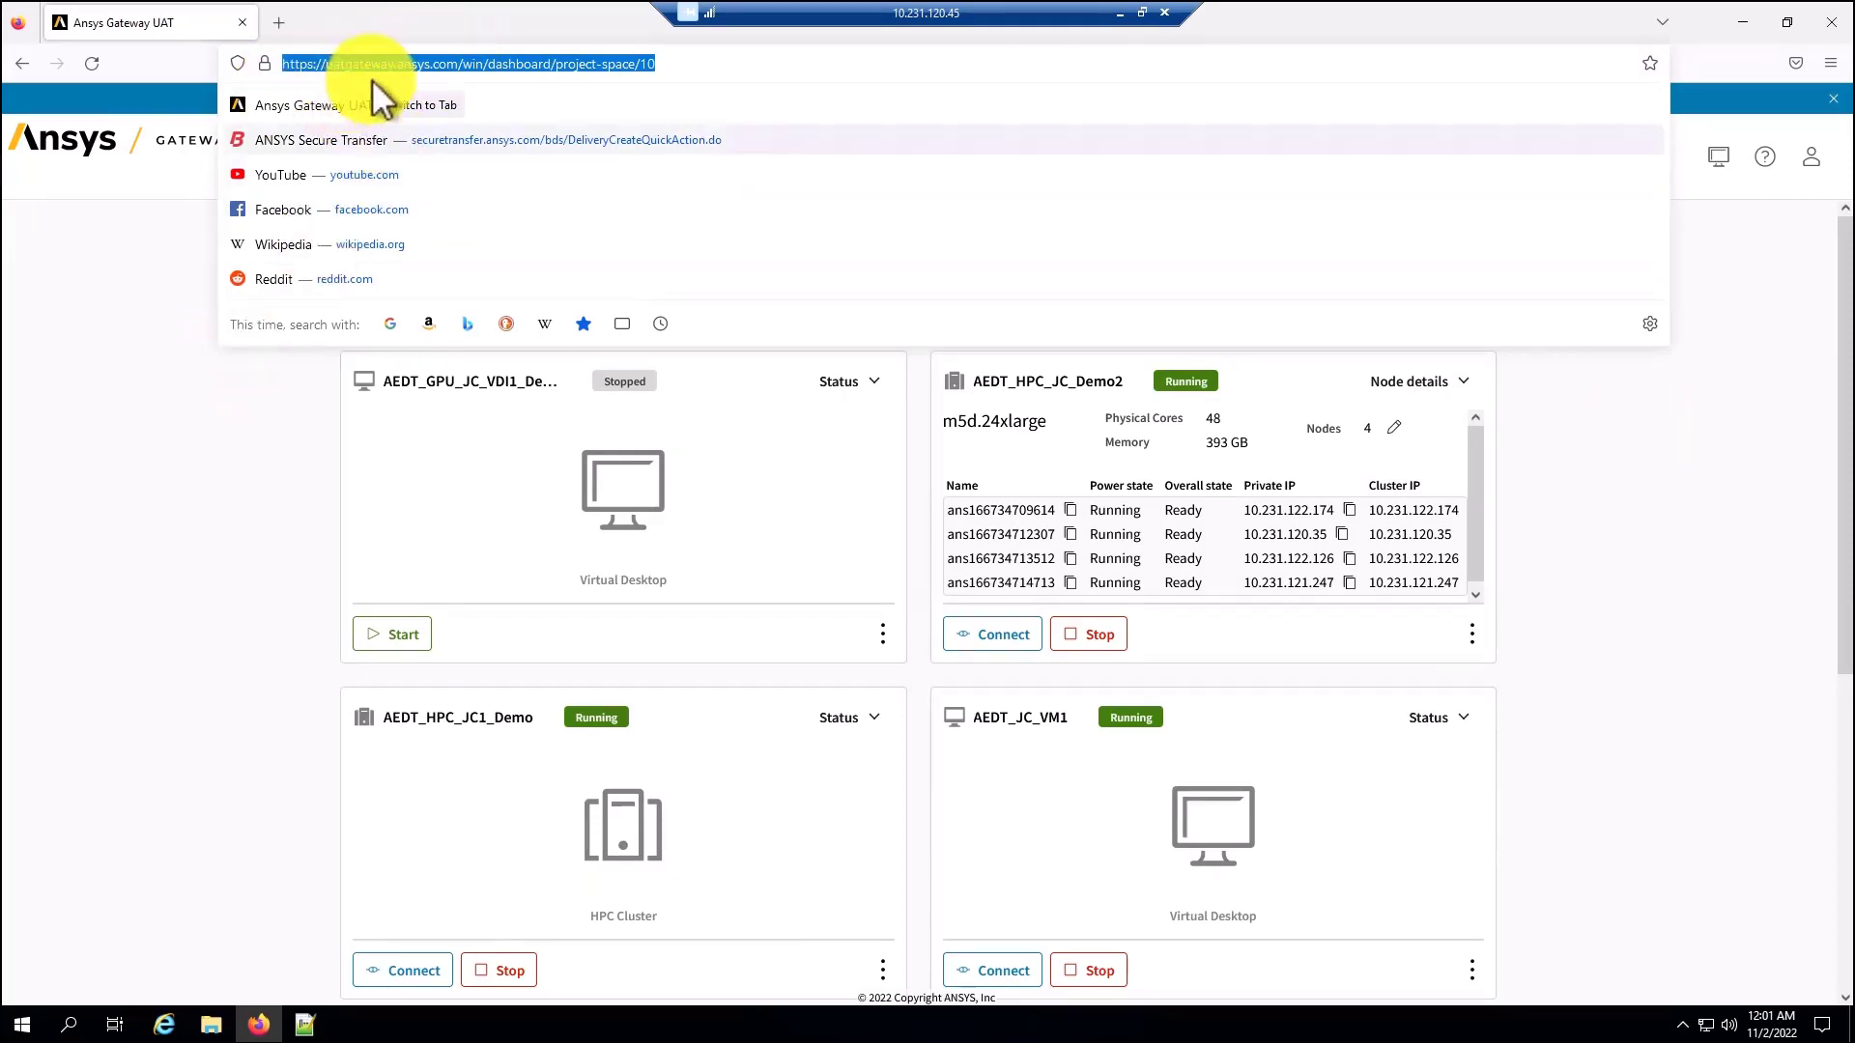
click(1635, 488)
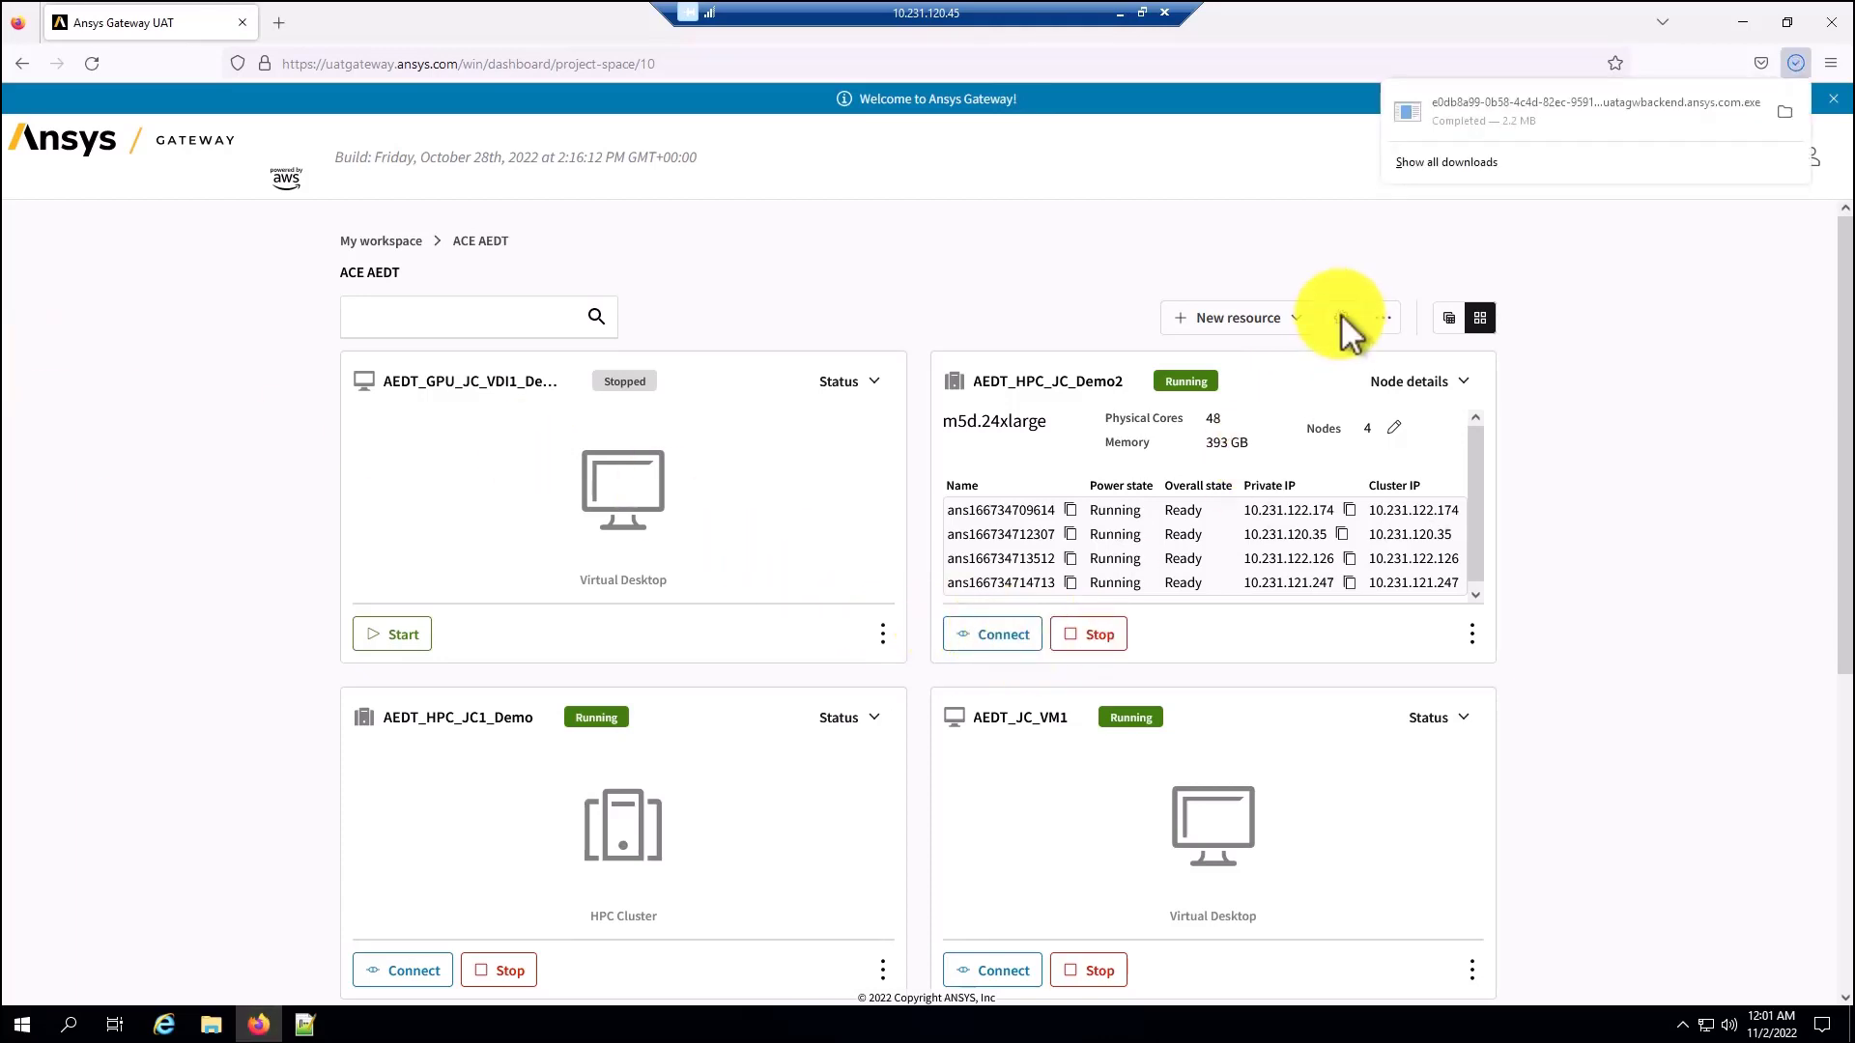
click(1472, 101)
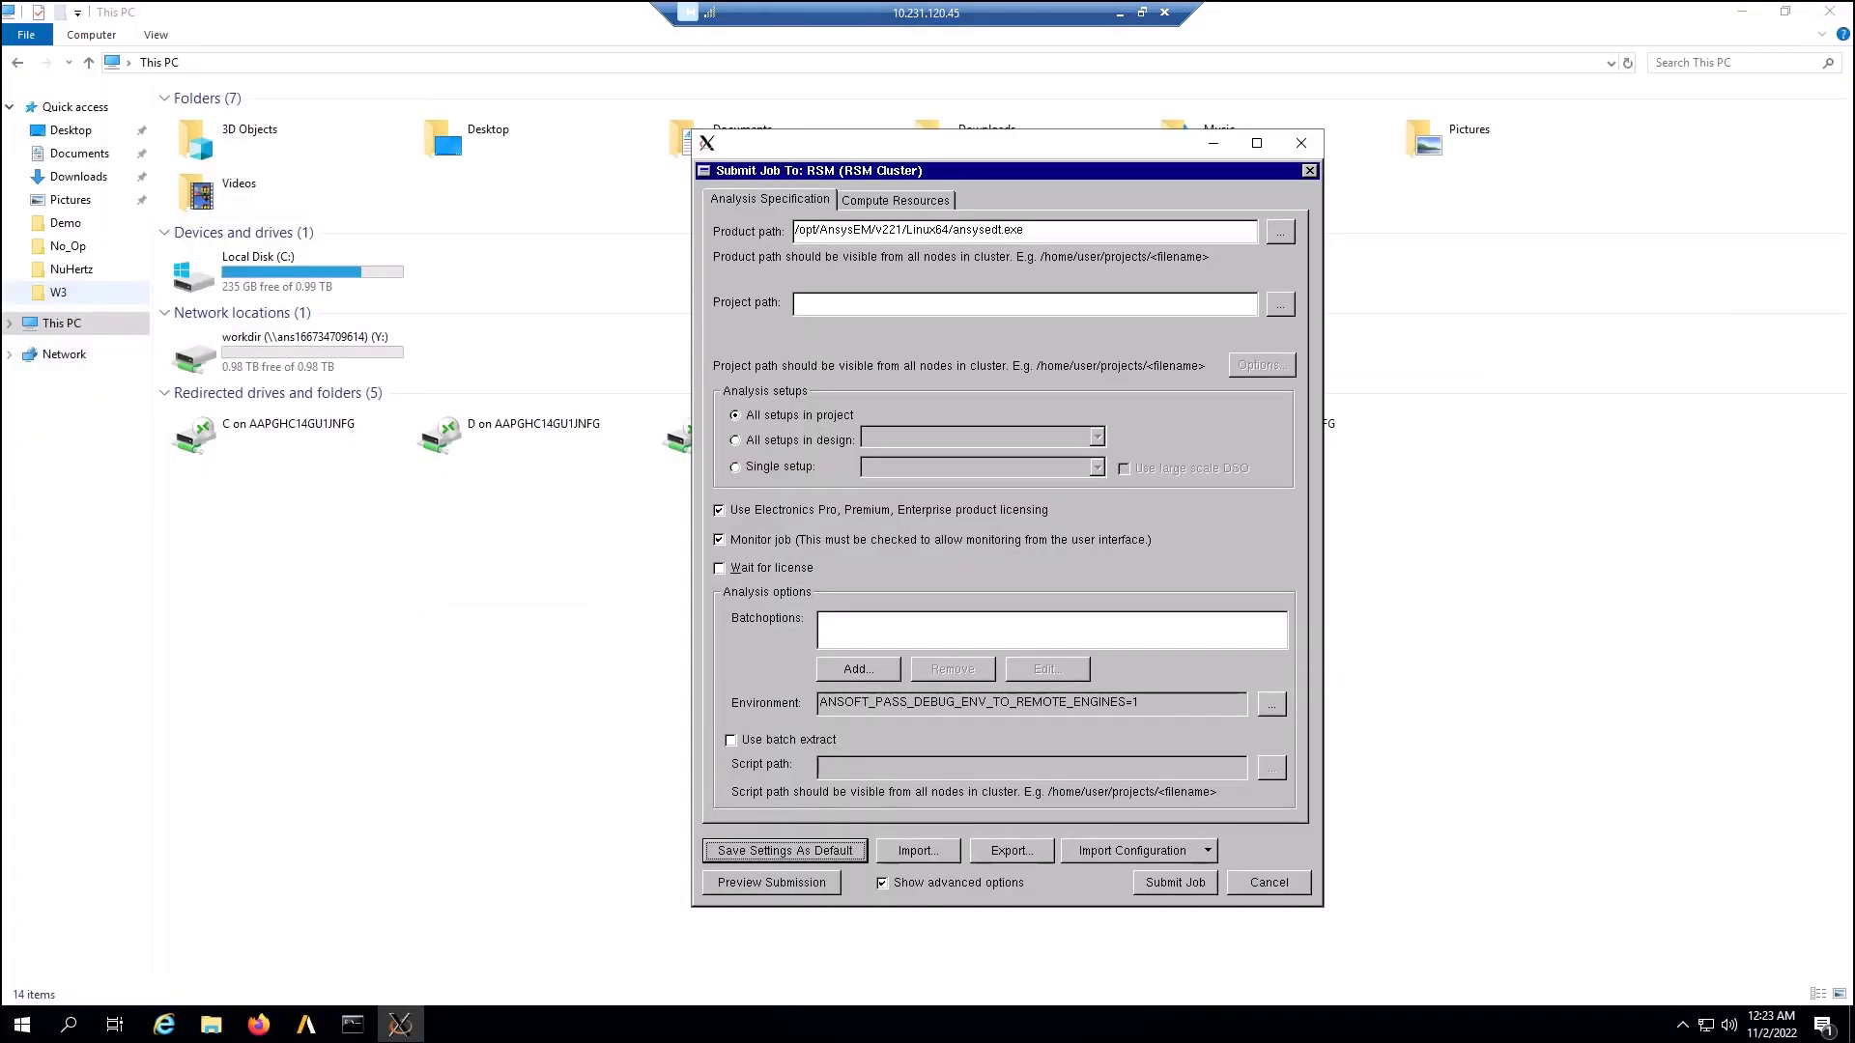
Step: Copy the local RM_SC_Single_12Ch_FF.aedtz project file
click(890, 350)
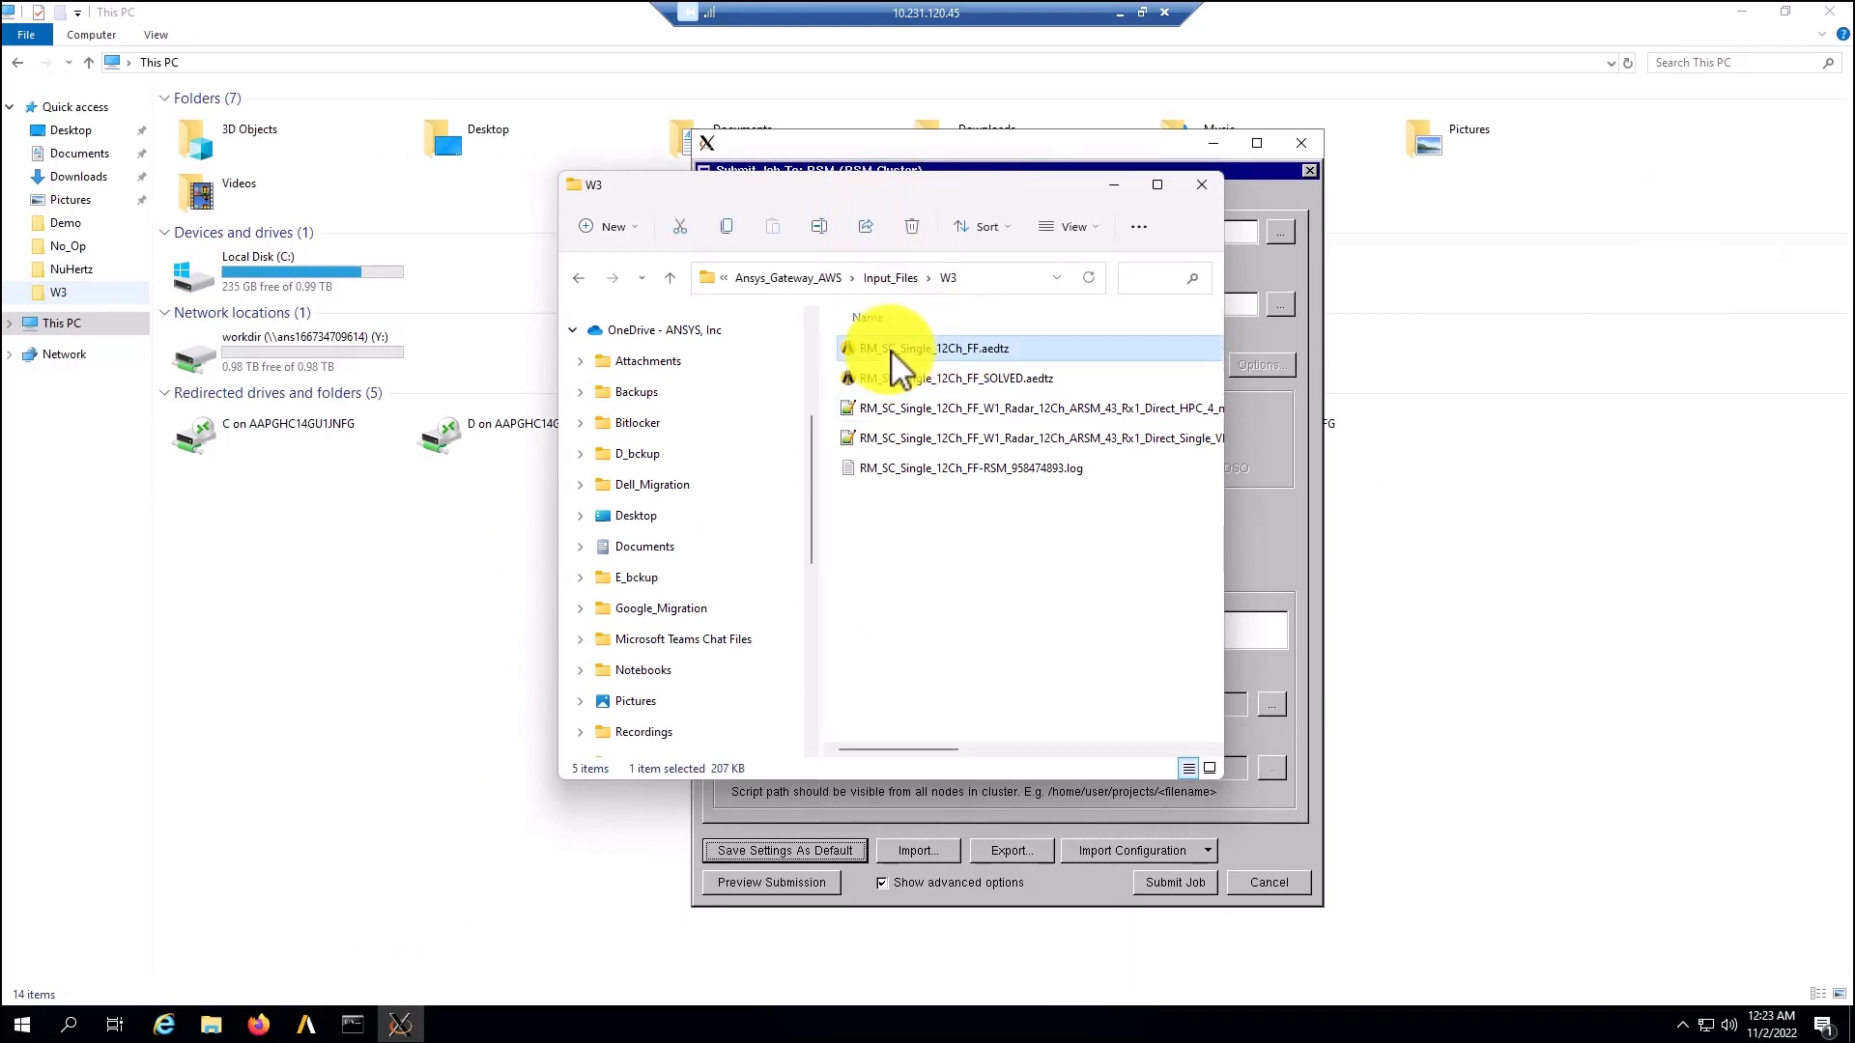
right_click(893, 365)
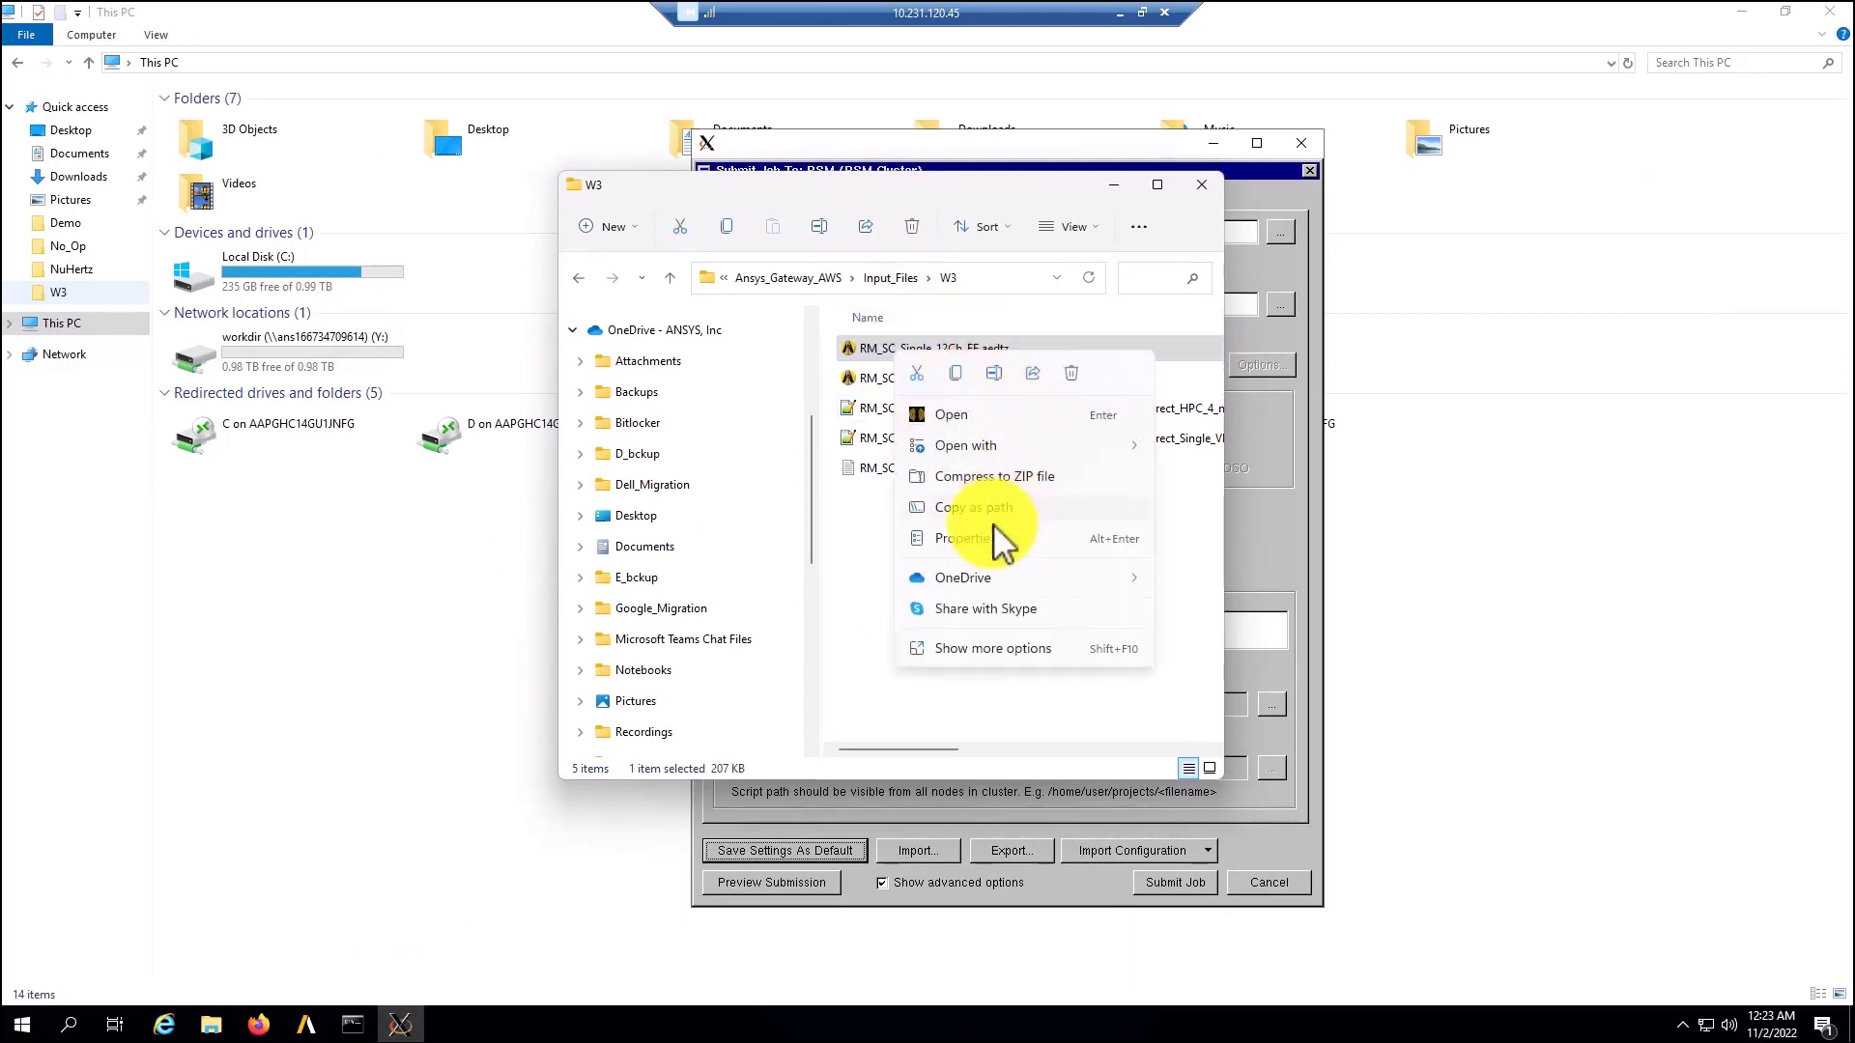
click(961, 382)
click(1113, 186)
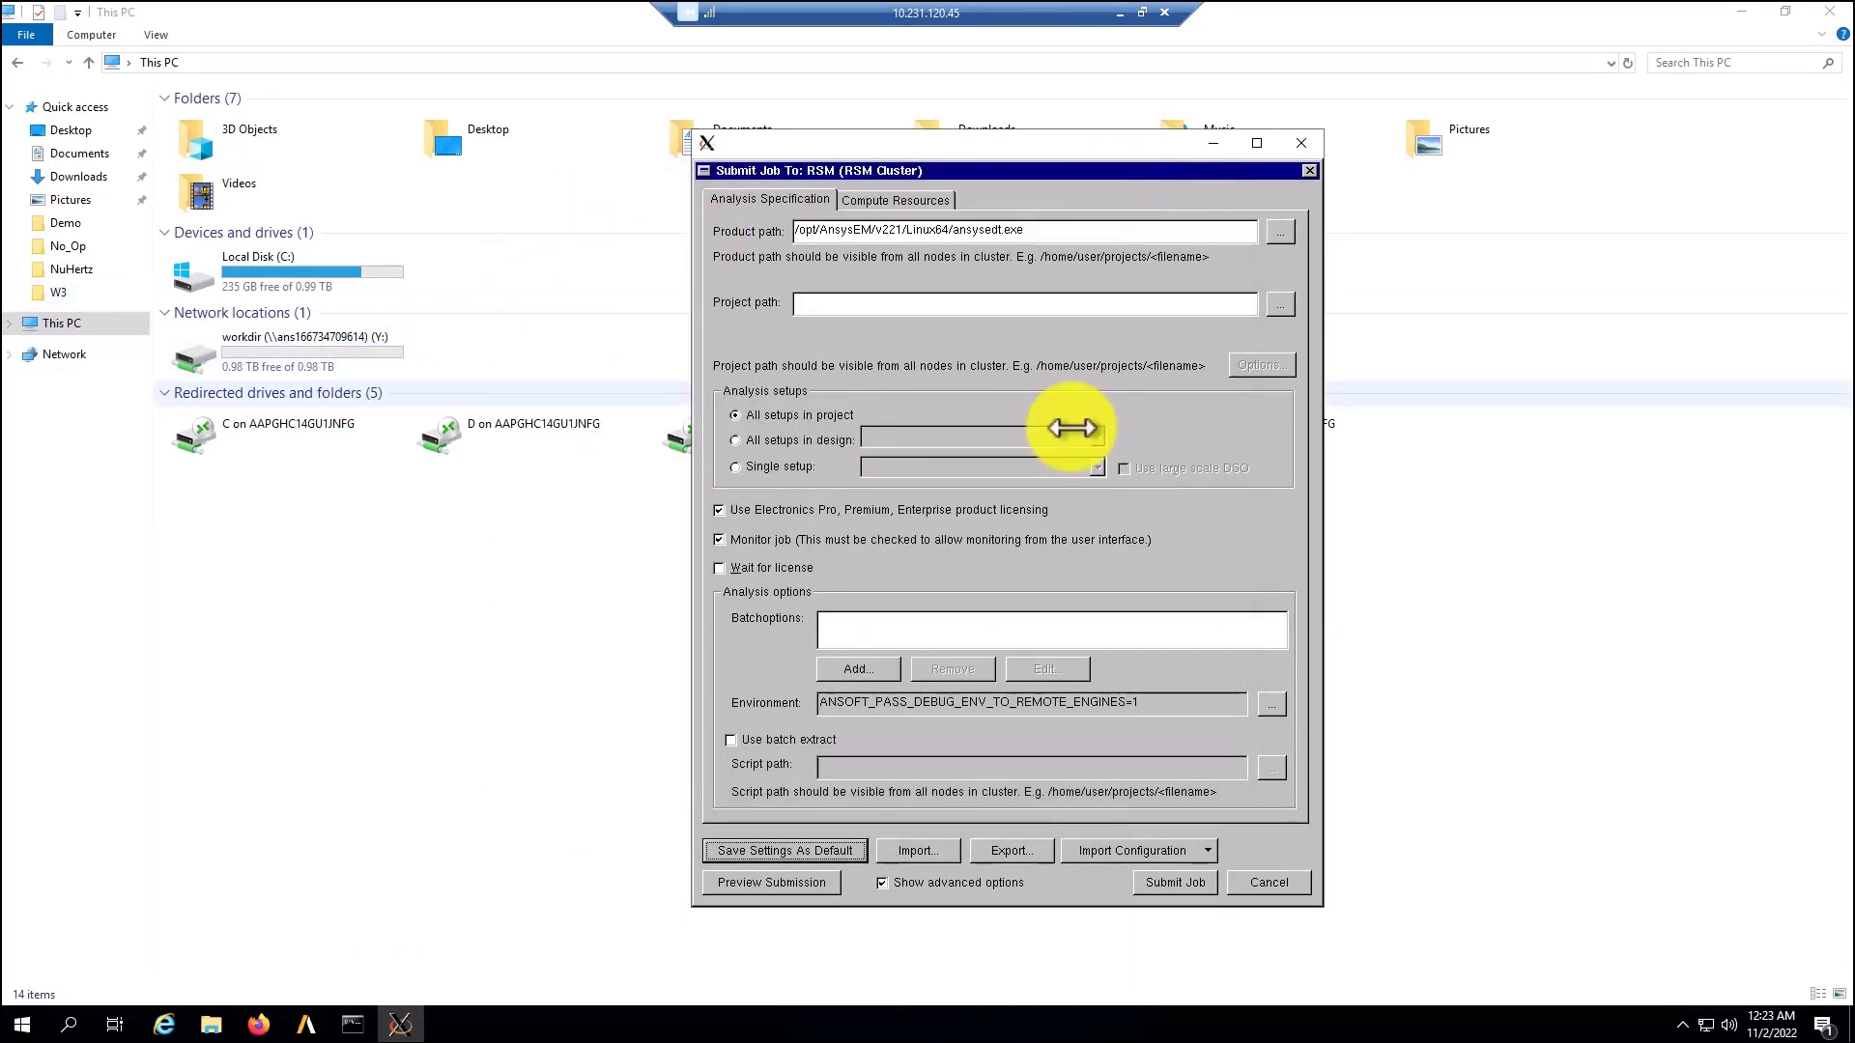
Step: Create a Demo folder with a W3 subfolder under userspace on the cluster workdir drive
double_click(299, 344)
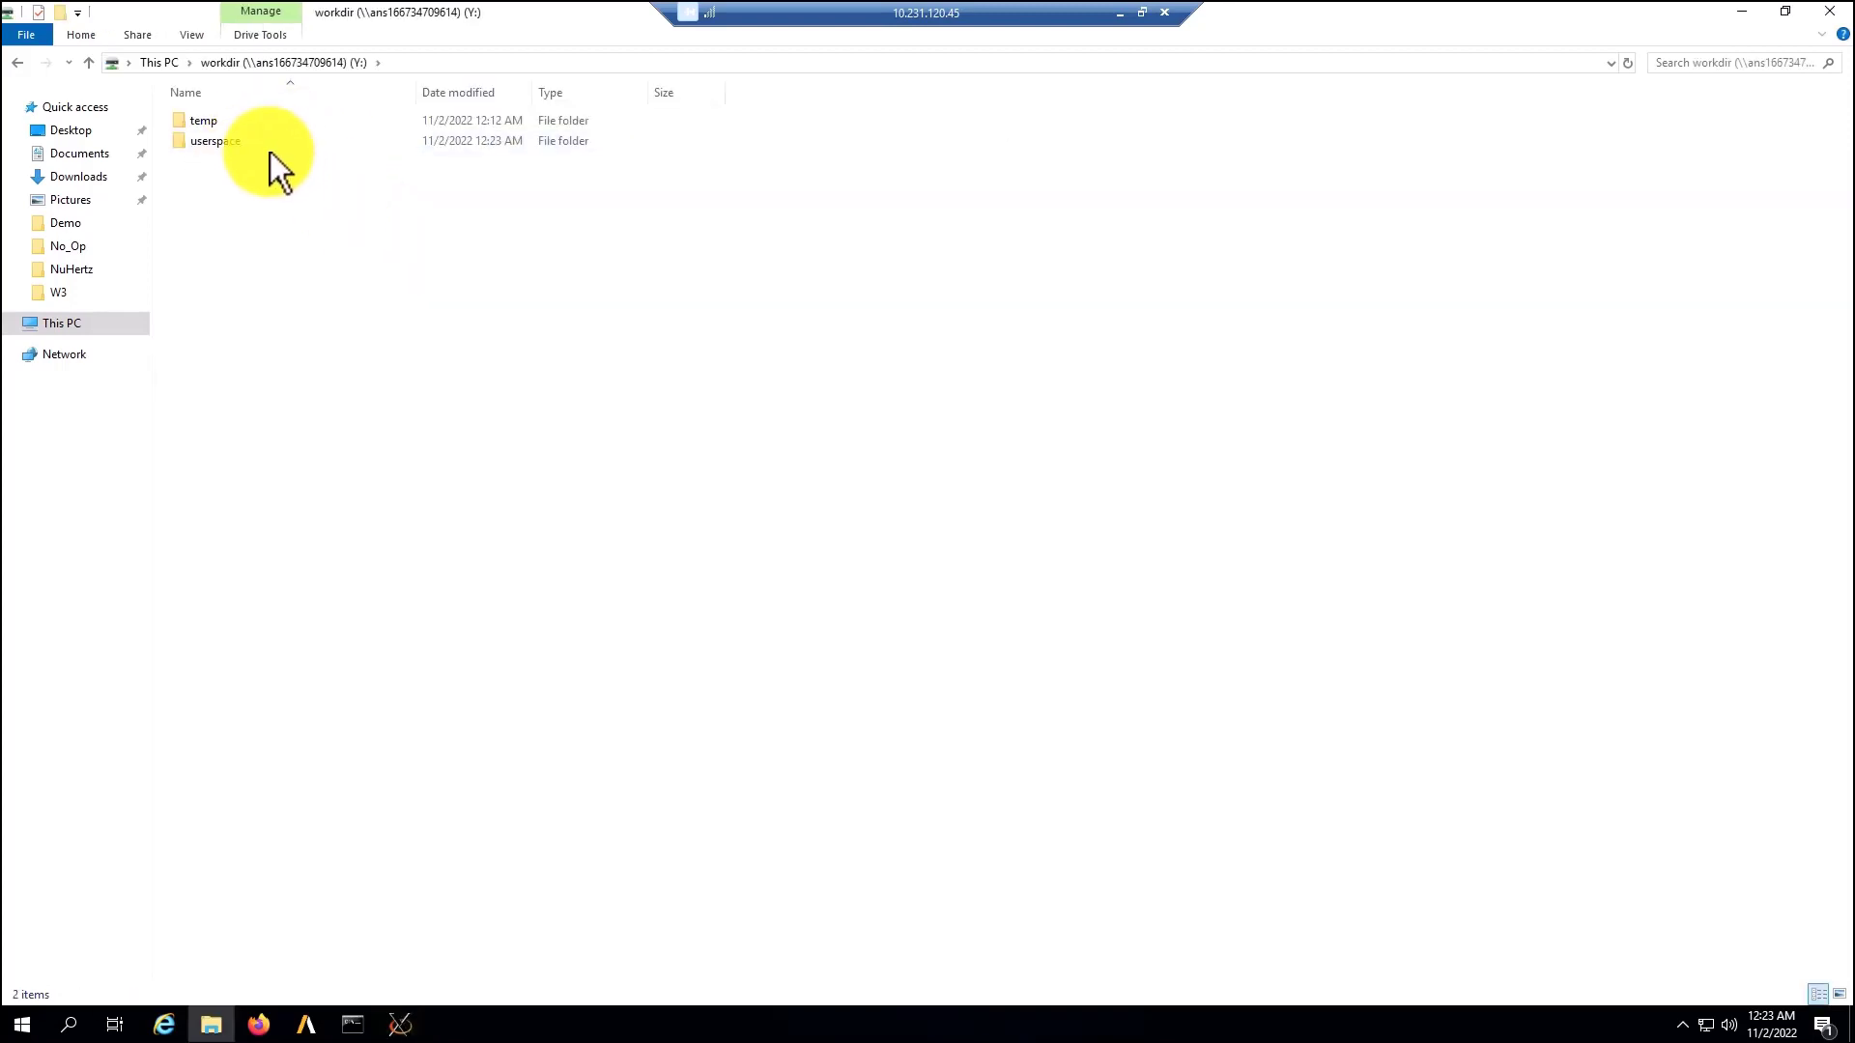
double_click(194, 141)
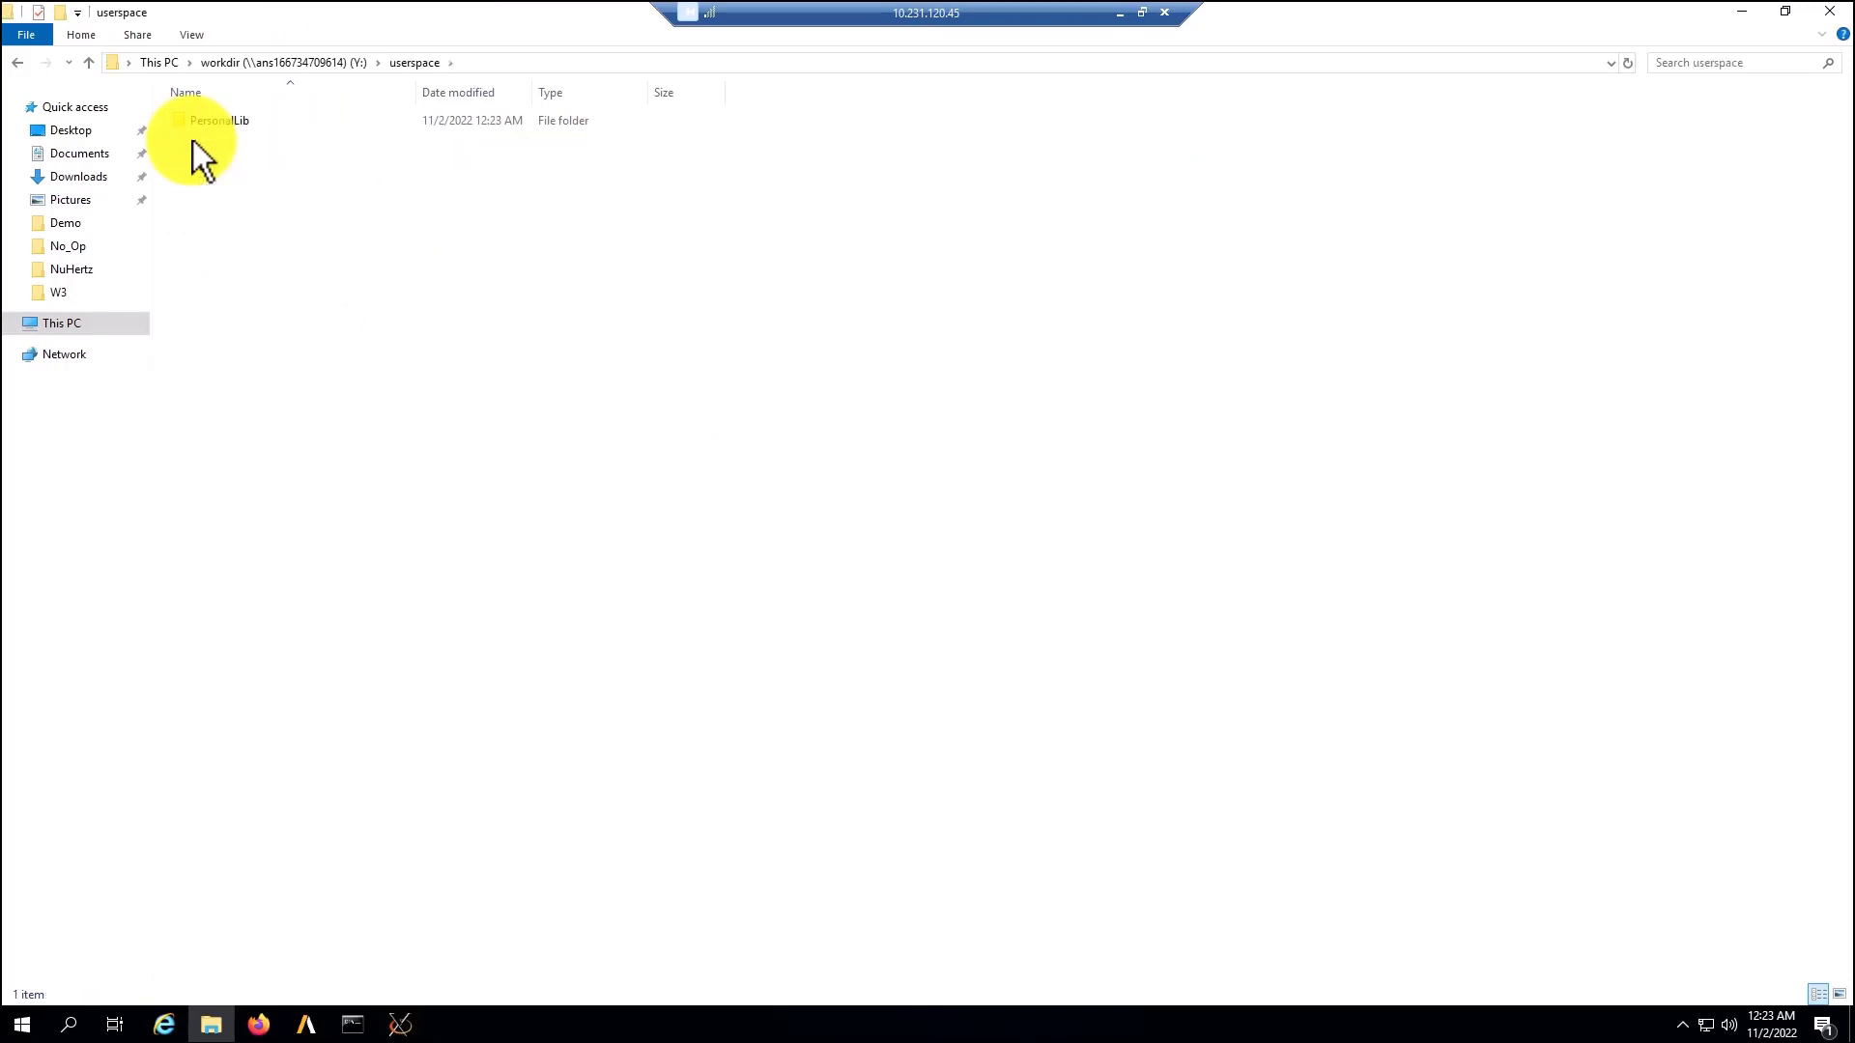
right_click(346, 235)
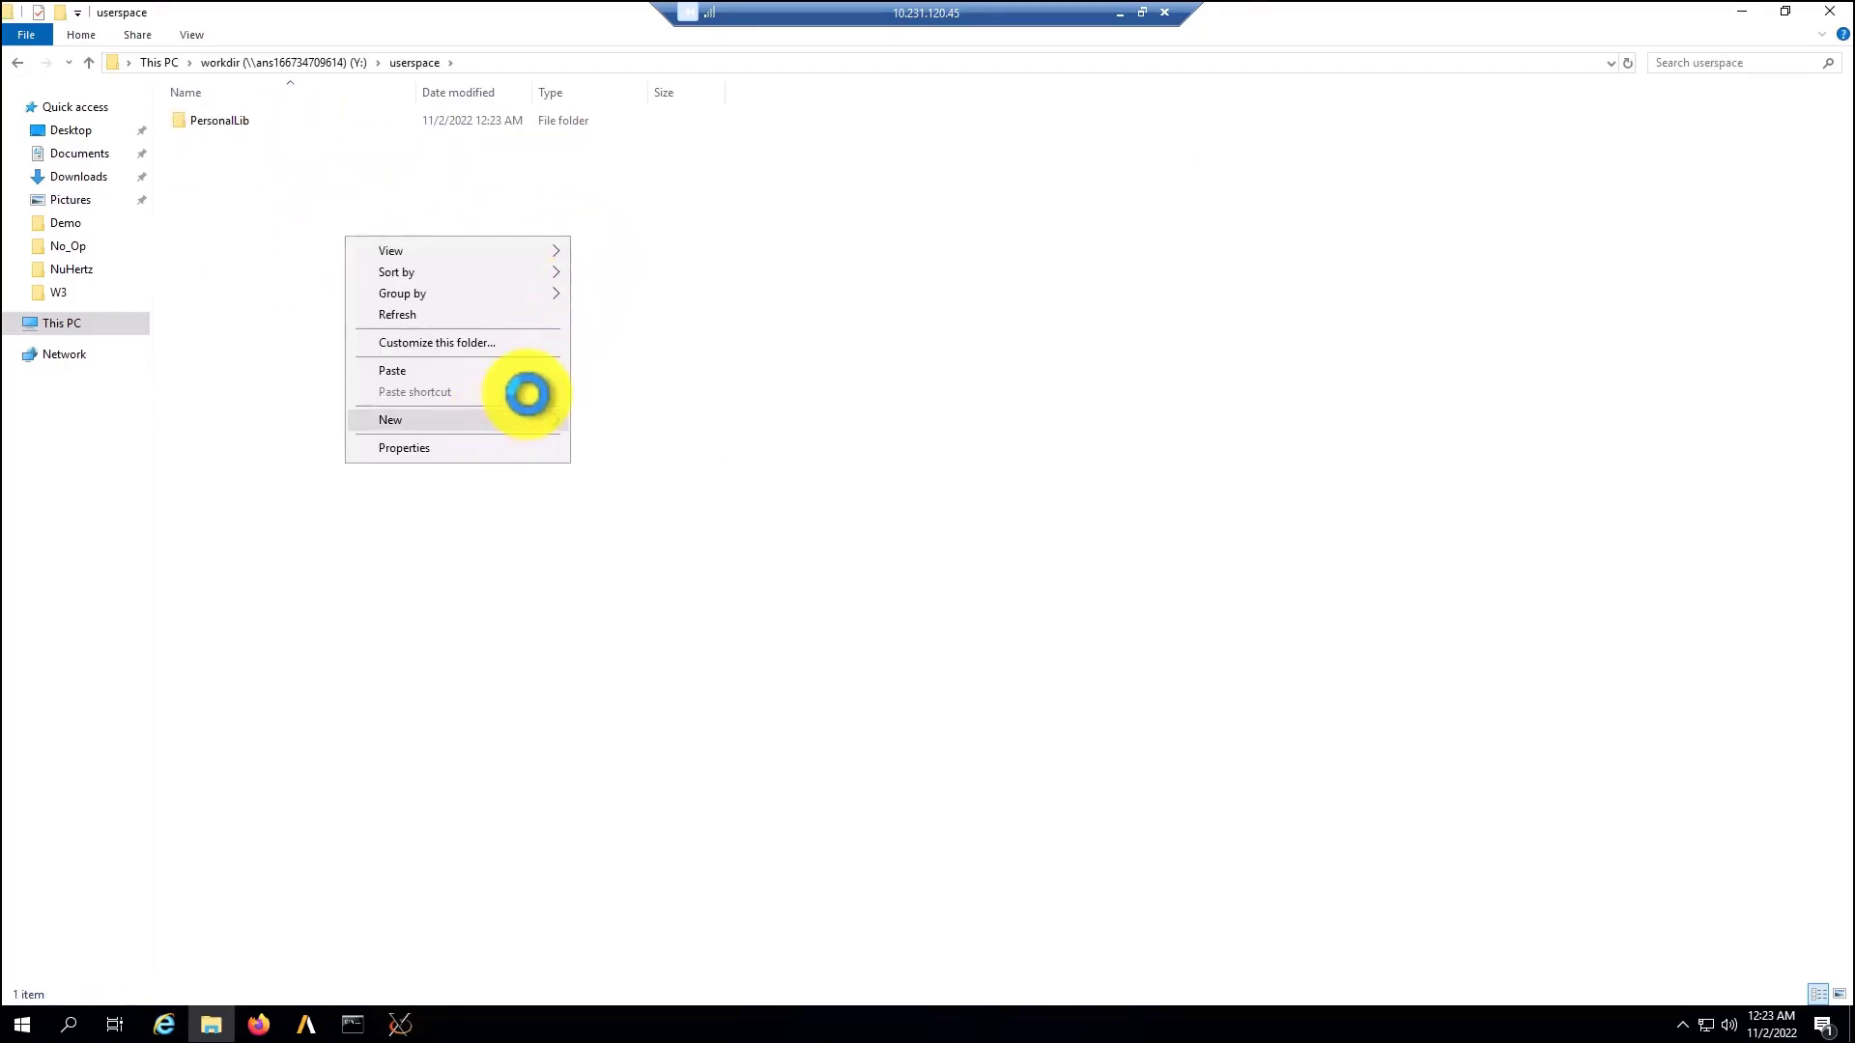
click(522, 417)
click(617, 419)
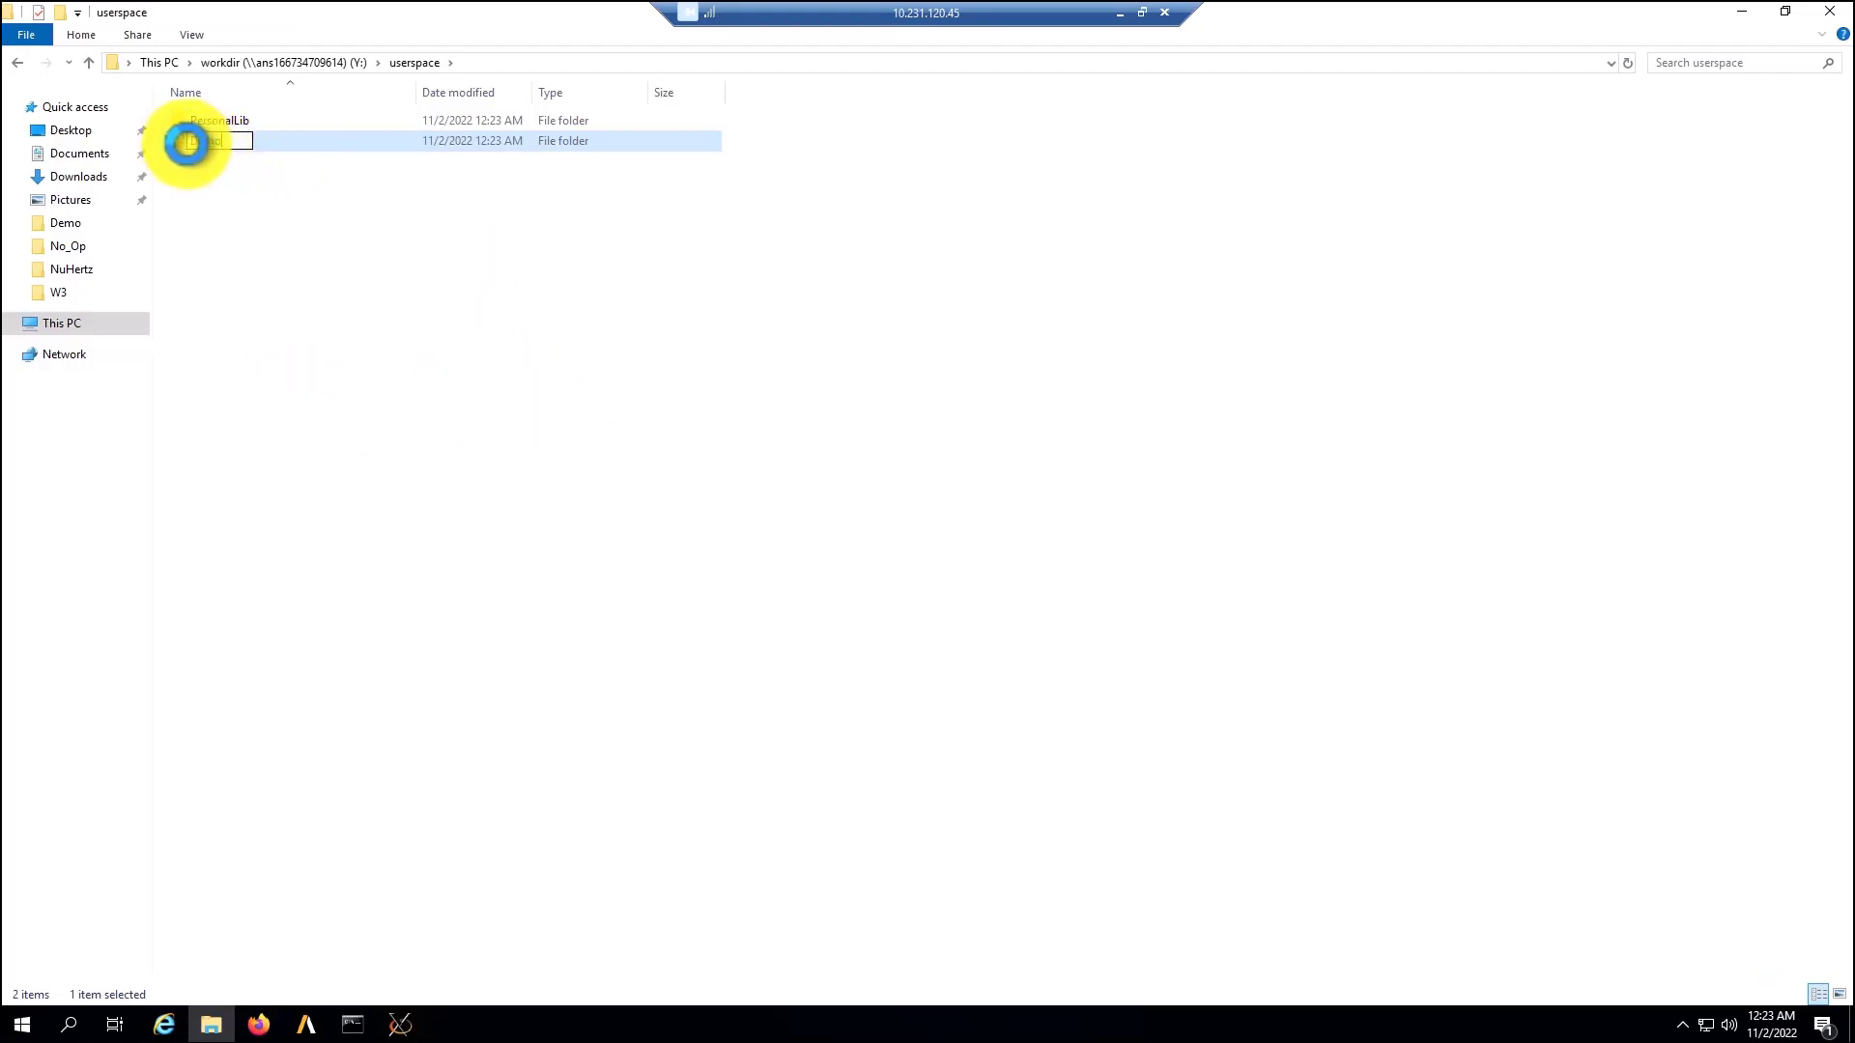
double_click(186, 142)
right_click(505, 296)
click(769, 498)
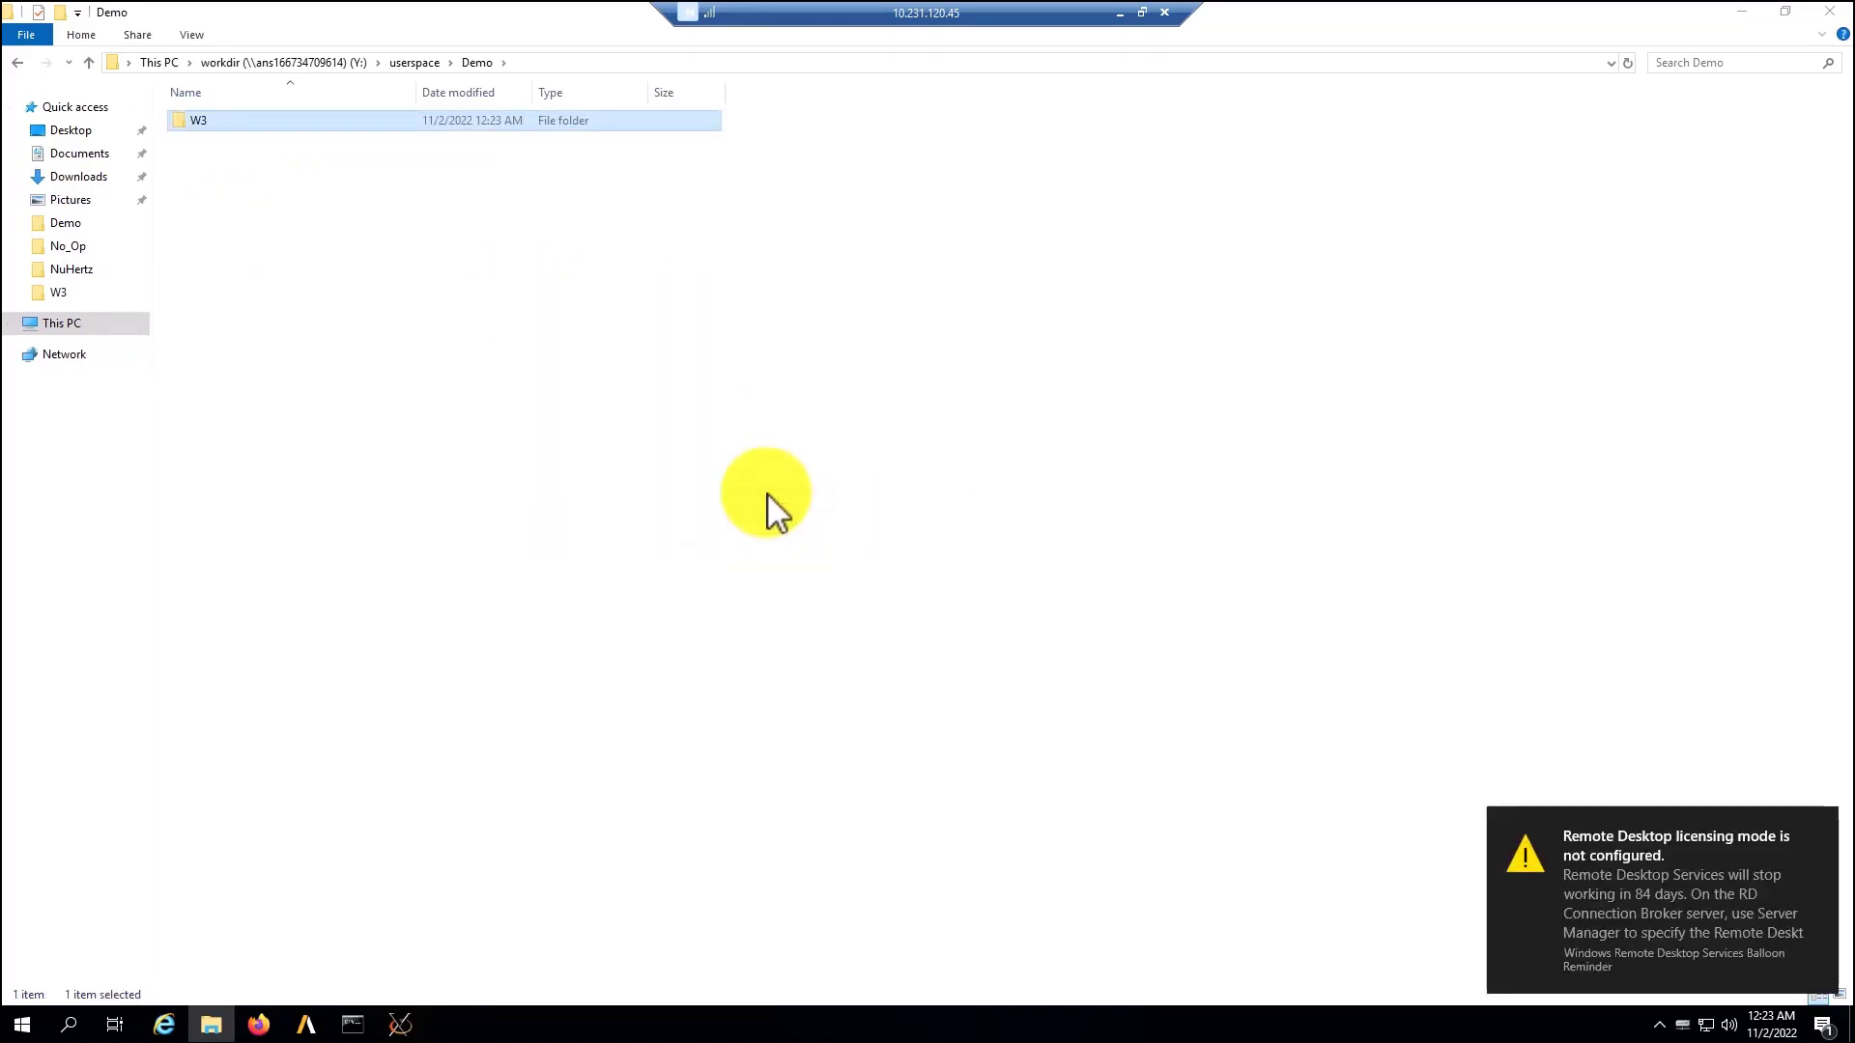
click(463, 429)
Step: Paste RM_SC_Single_12Ch_FF.aedtz into W3 and bring back the Submit Job window
double_click(199, 120)
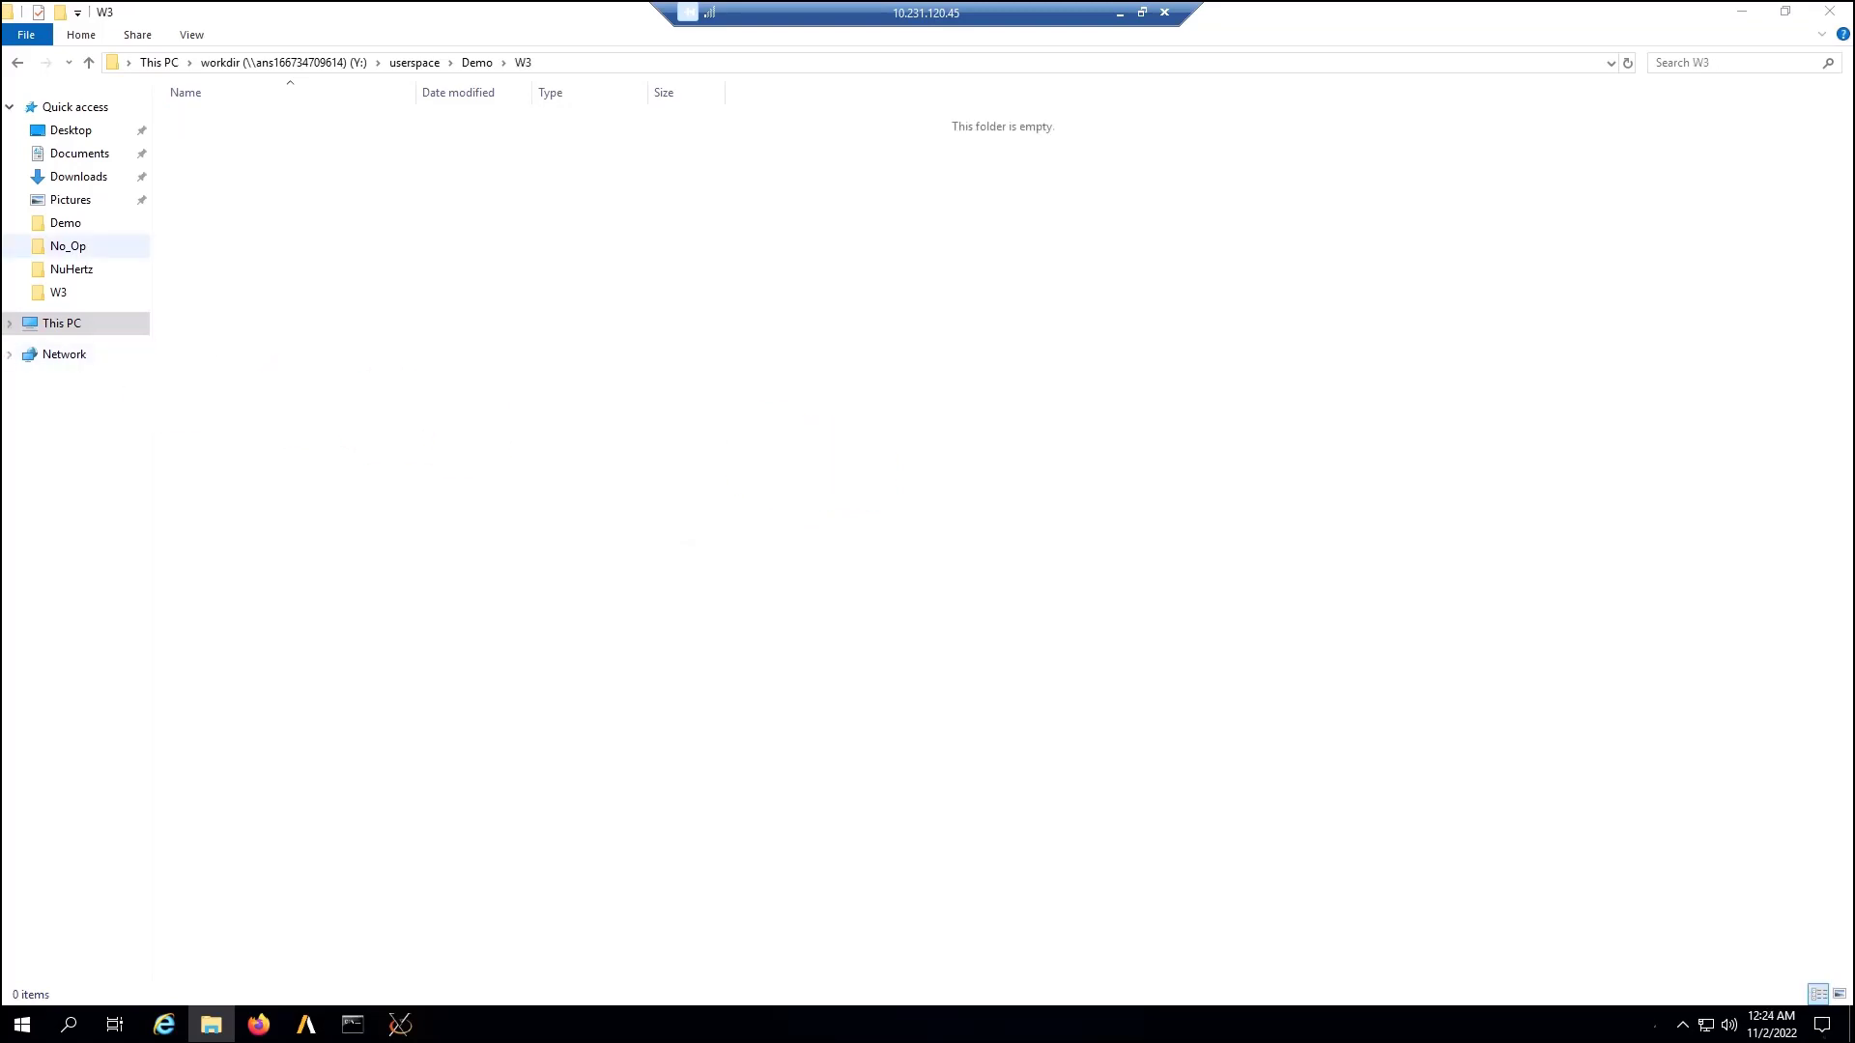
right_click(655, 354)
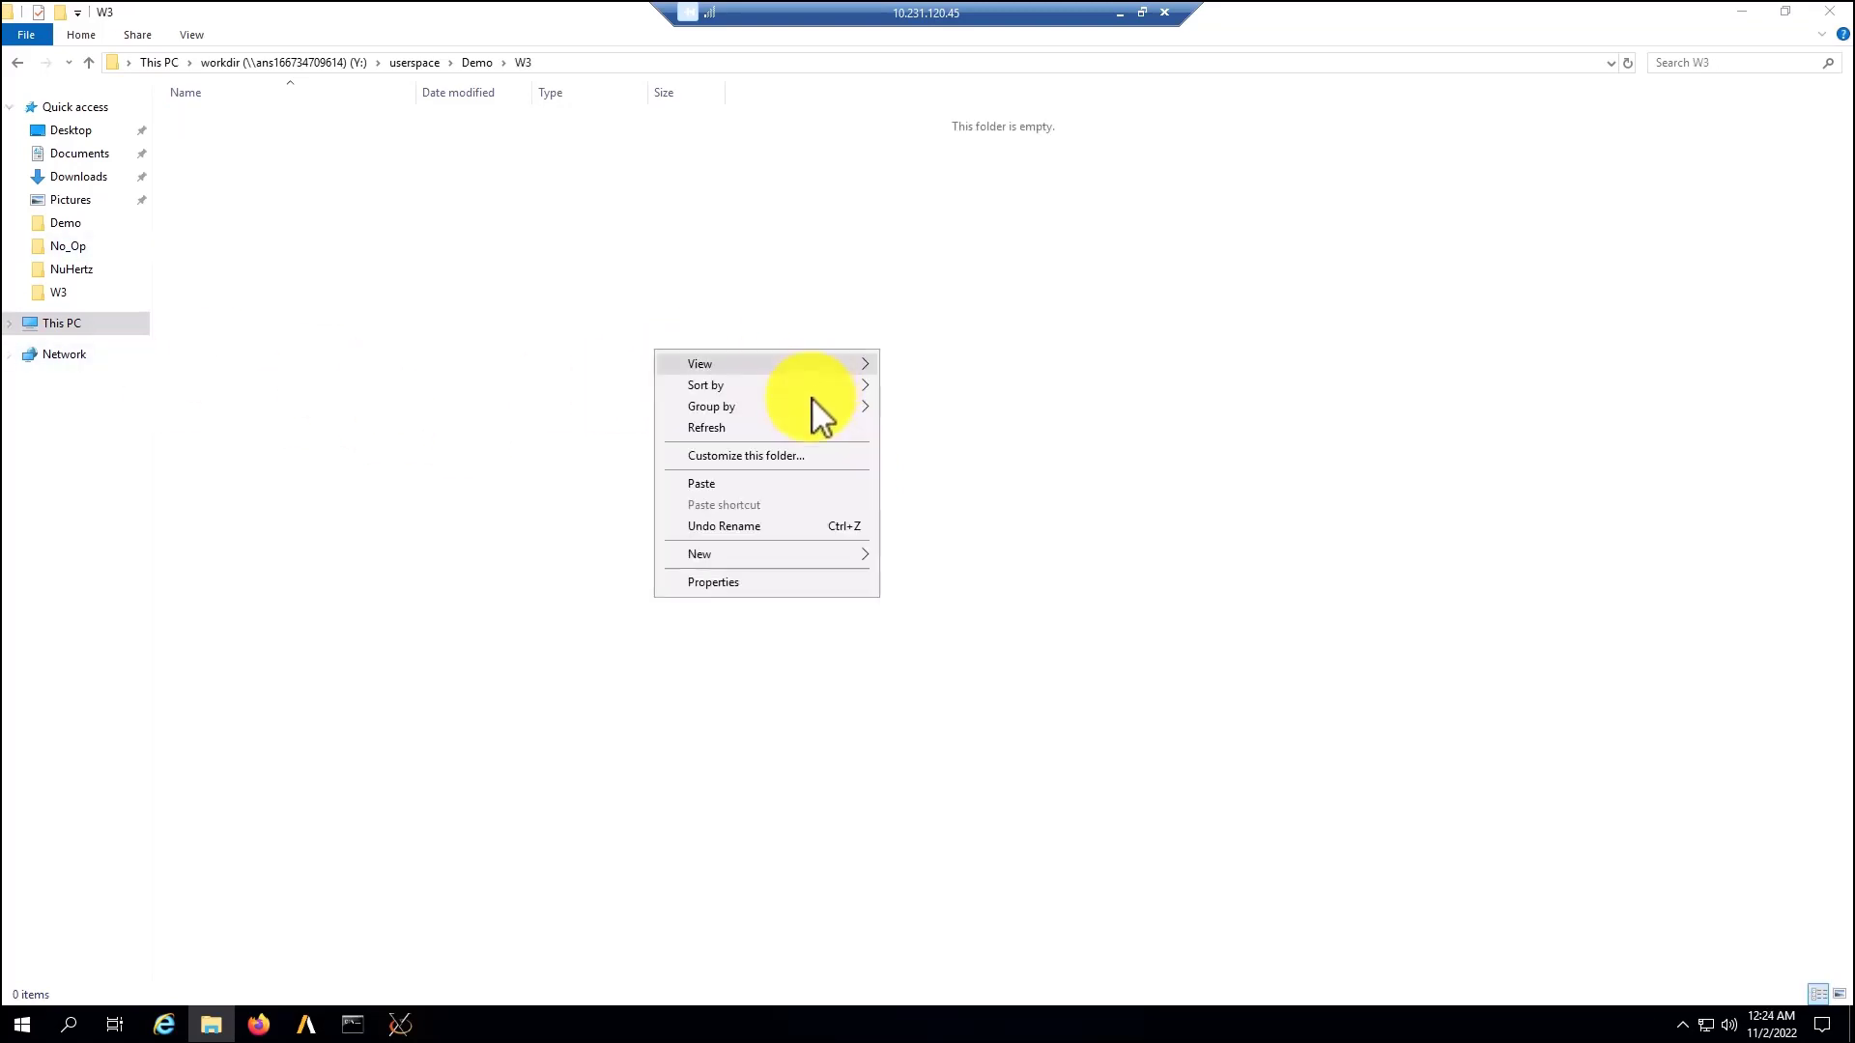
click(722, 482)
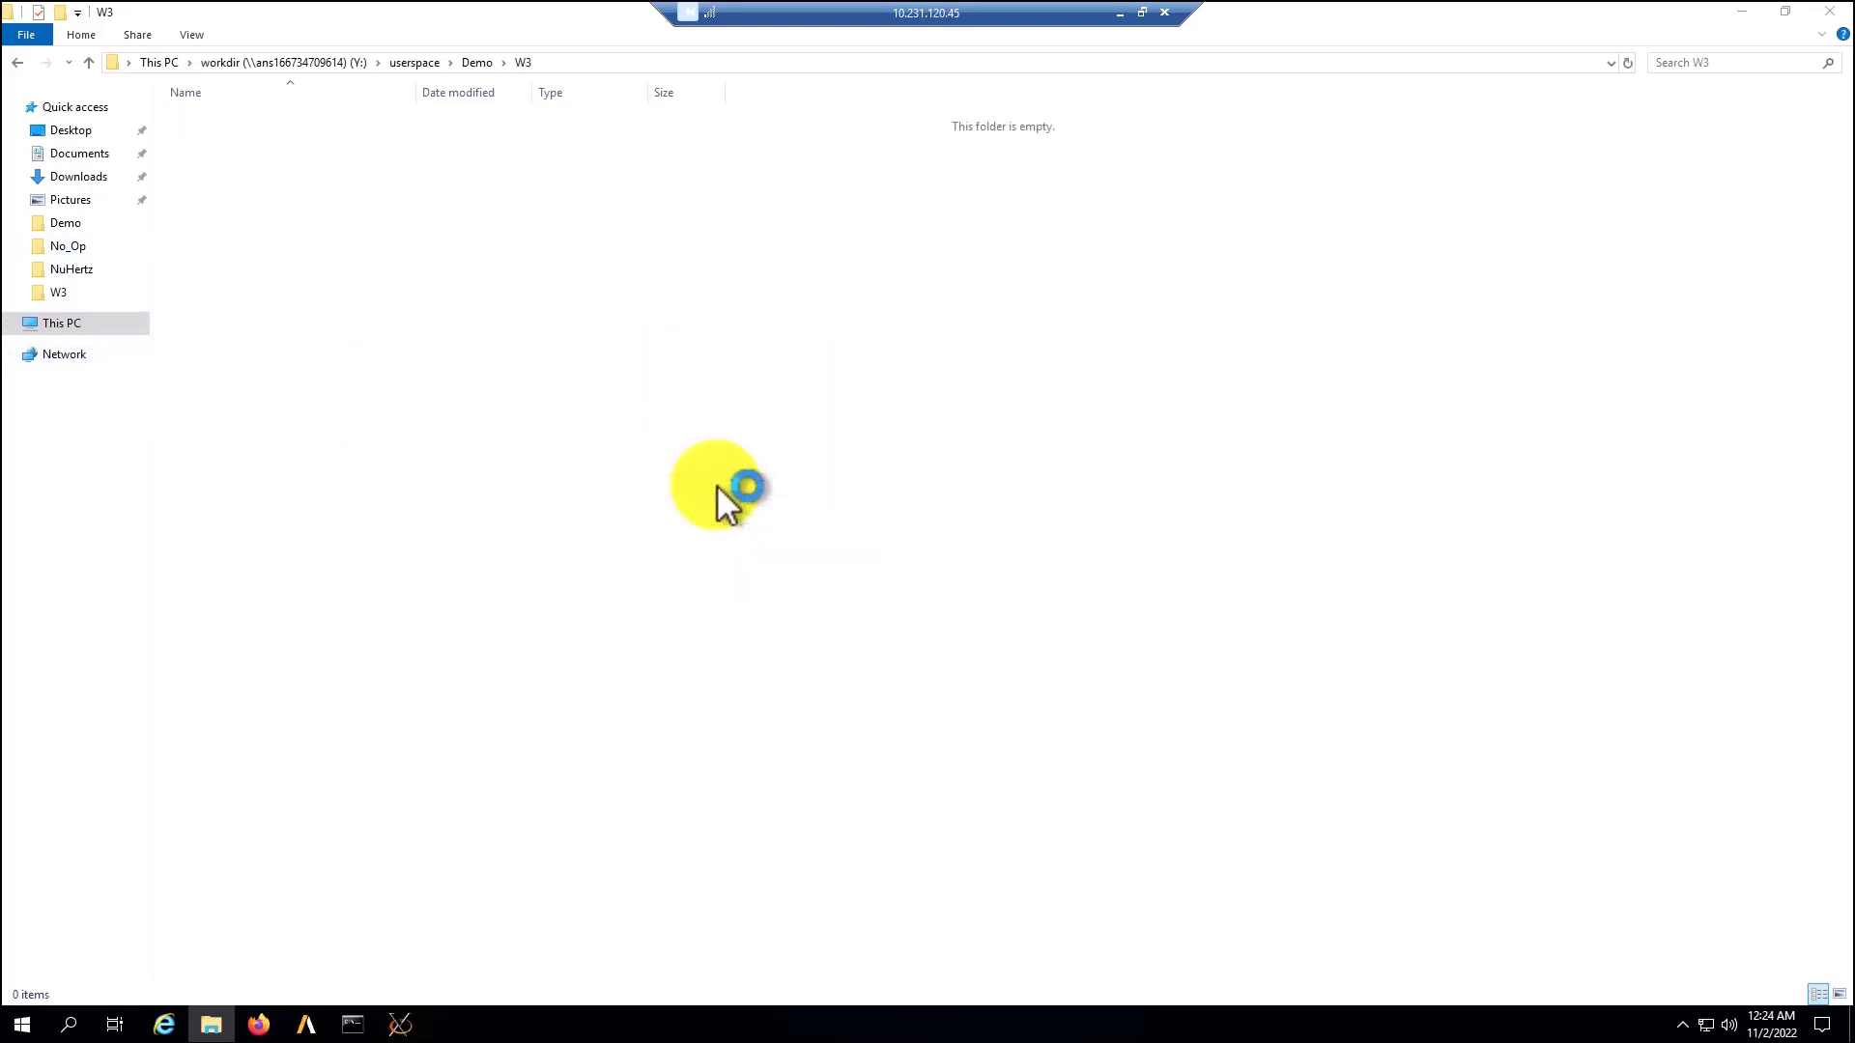
click(404, 1022)
drag(1000, 142, 932, 156)
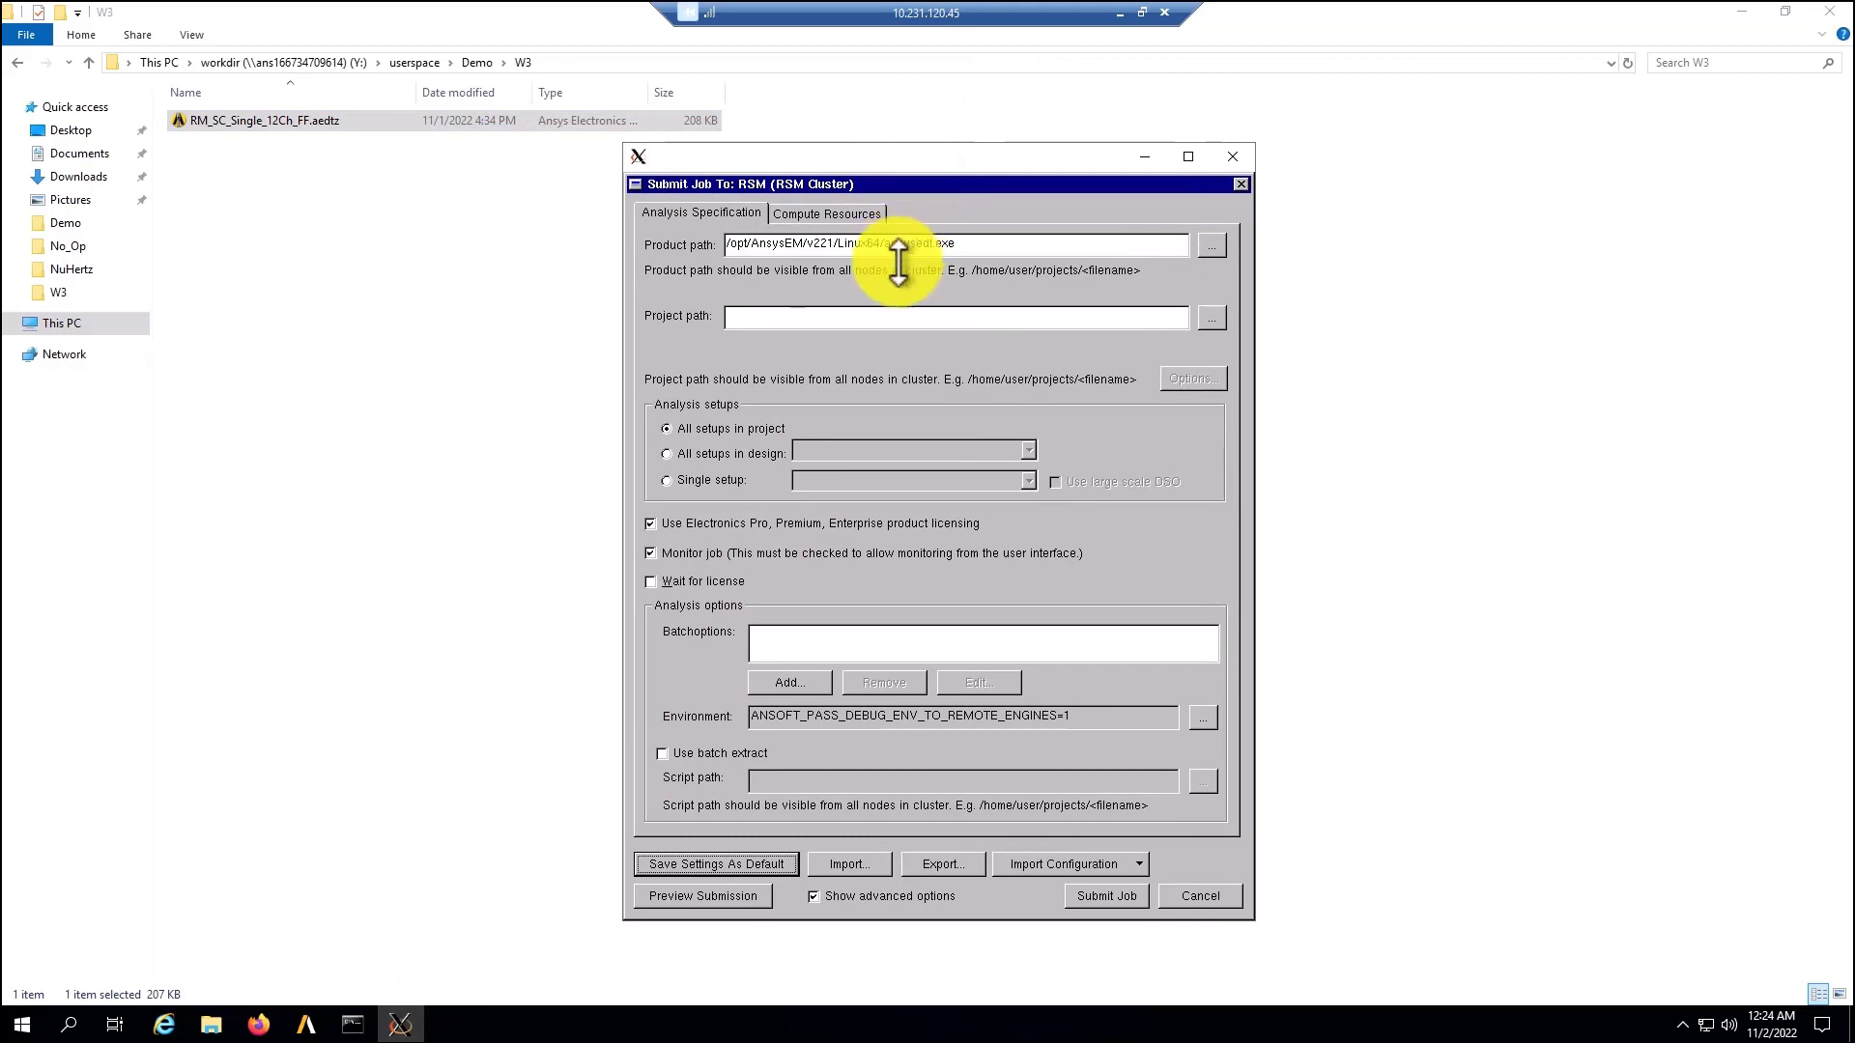
Step: Set the project path to /workdir/userspace/Demo/W3/RM_SC_Single_12Ch_FF.aedtz
click(1212, 319)
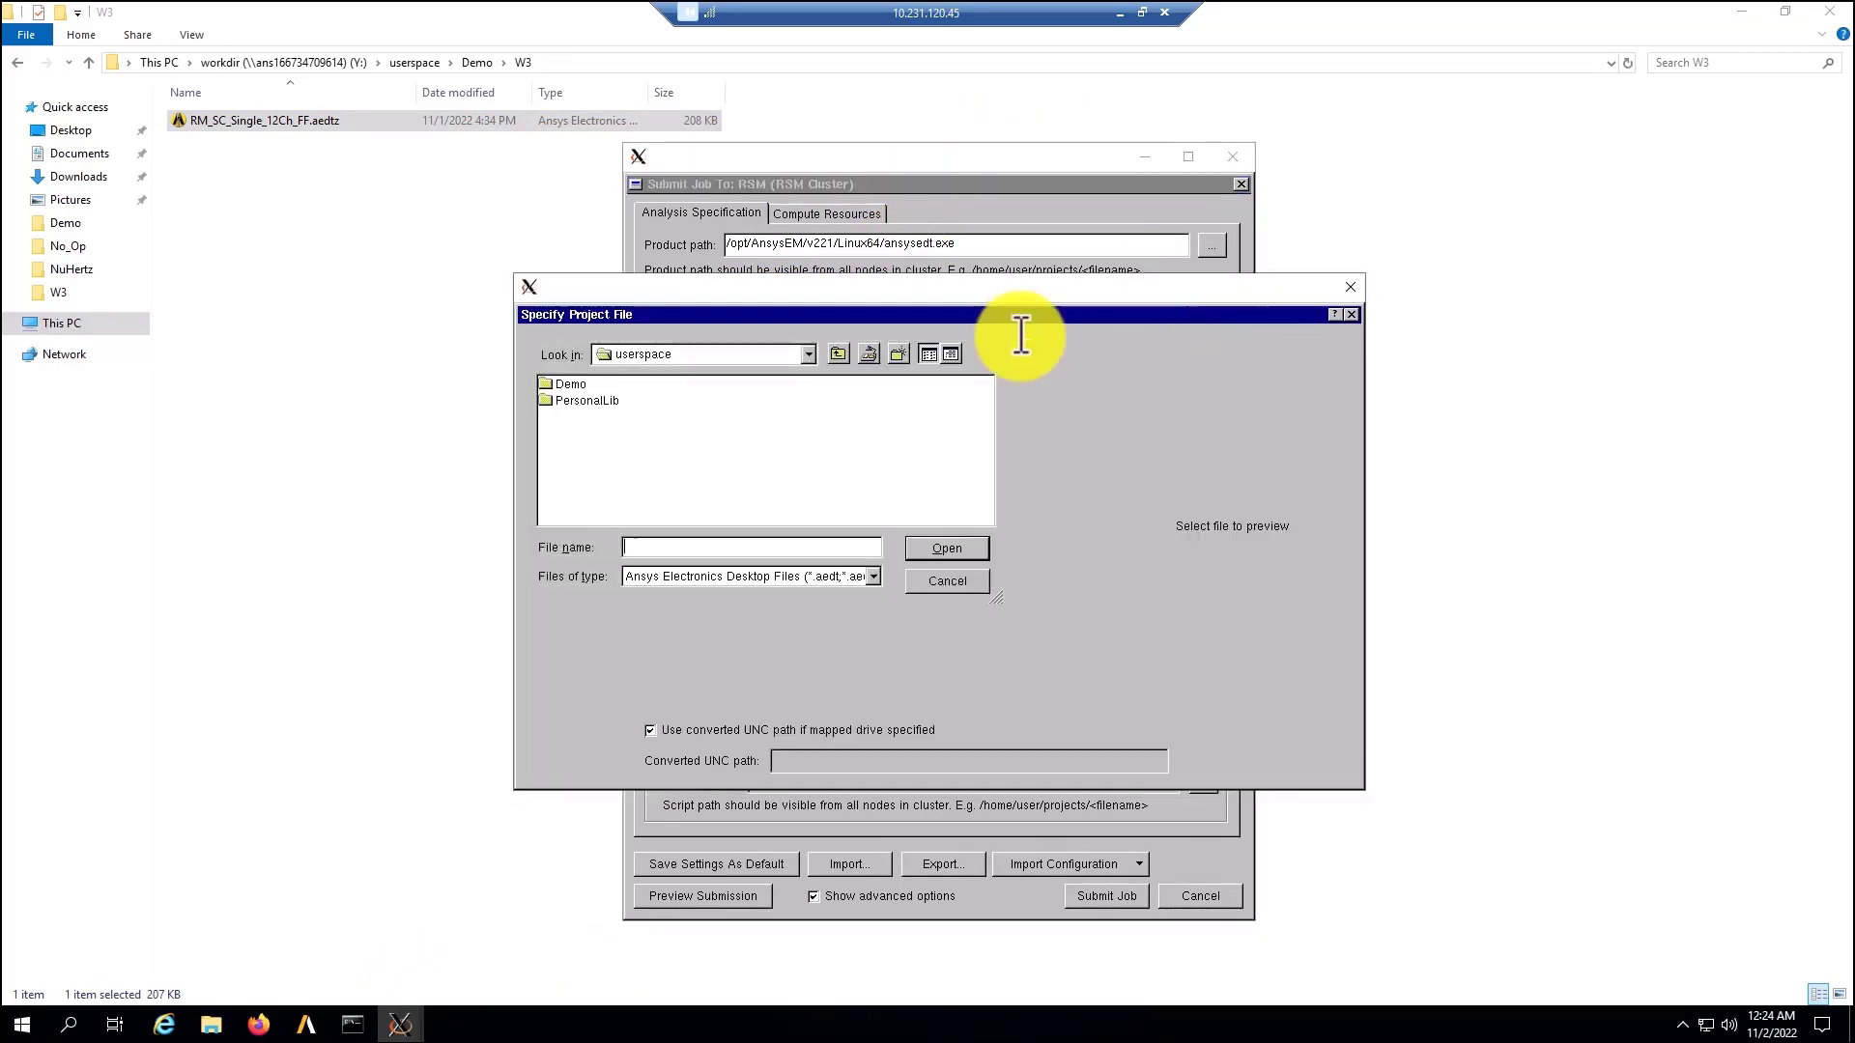
double_click(554, 383)
double_click(555, 384)
click(594, 385)
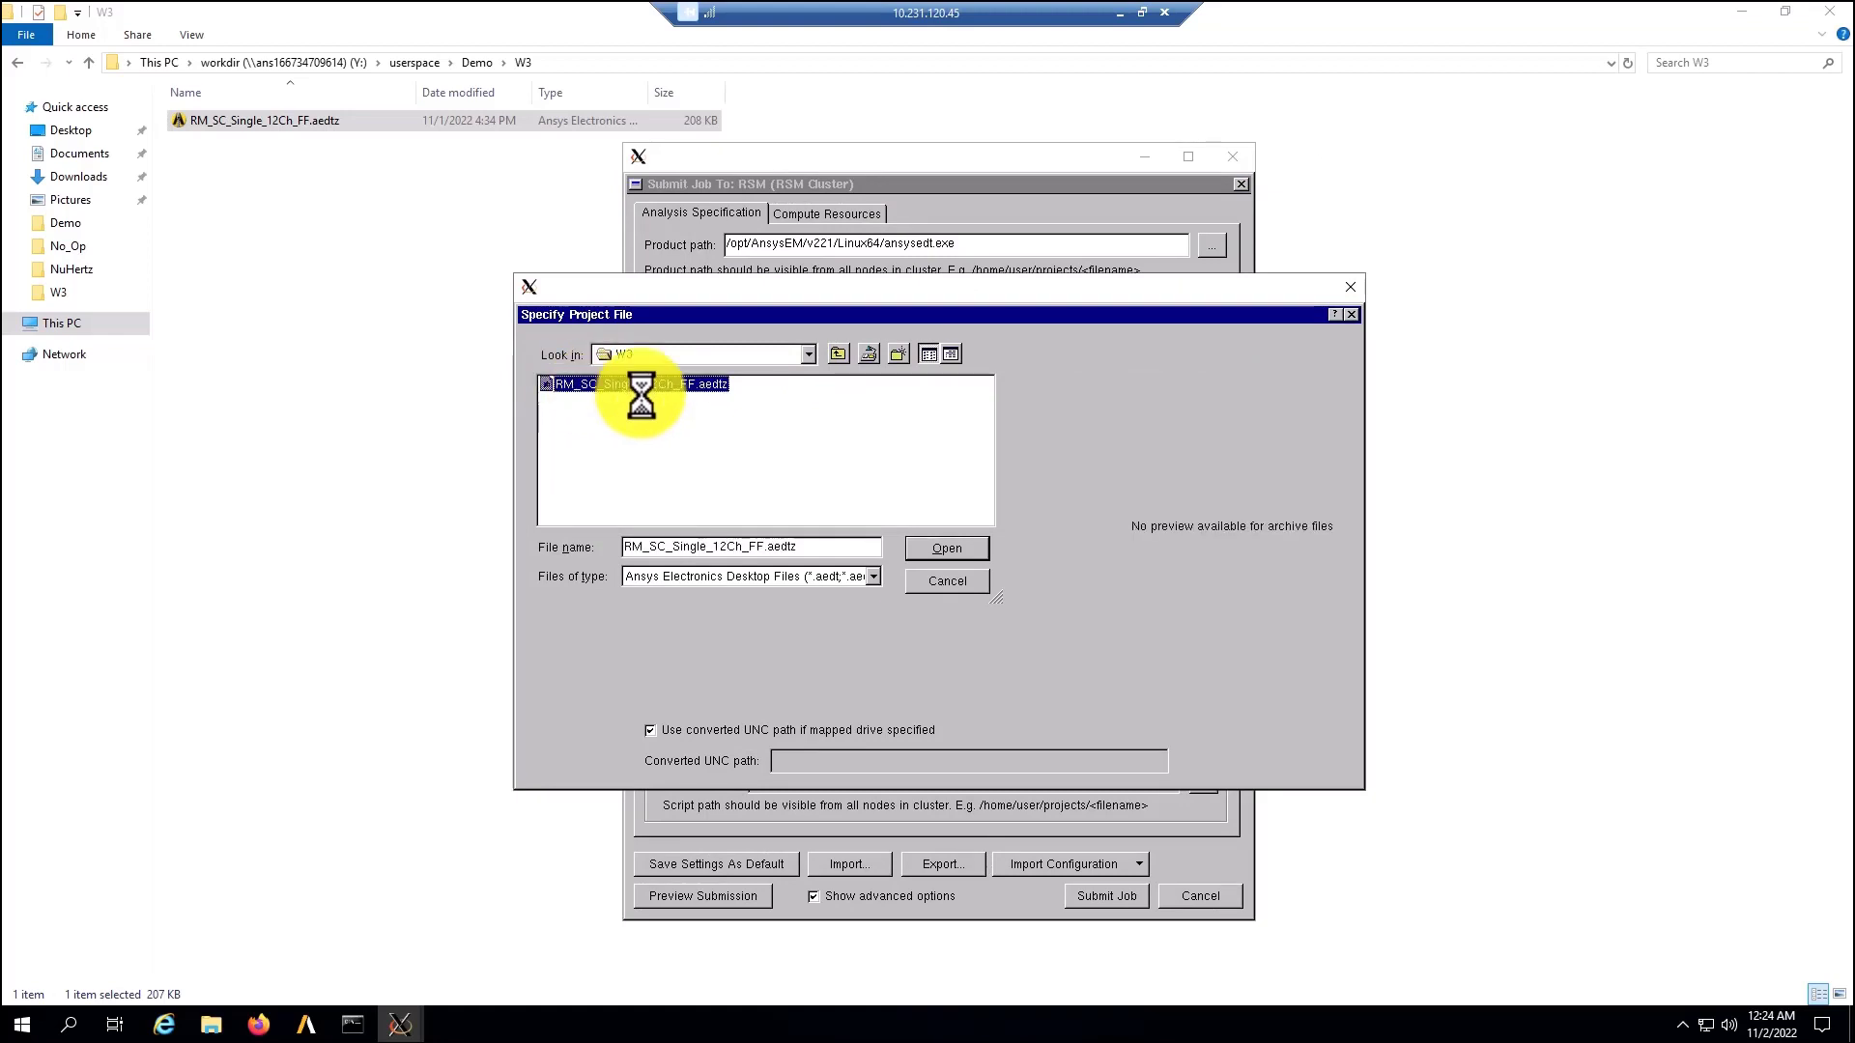
click(946, 548)
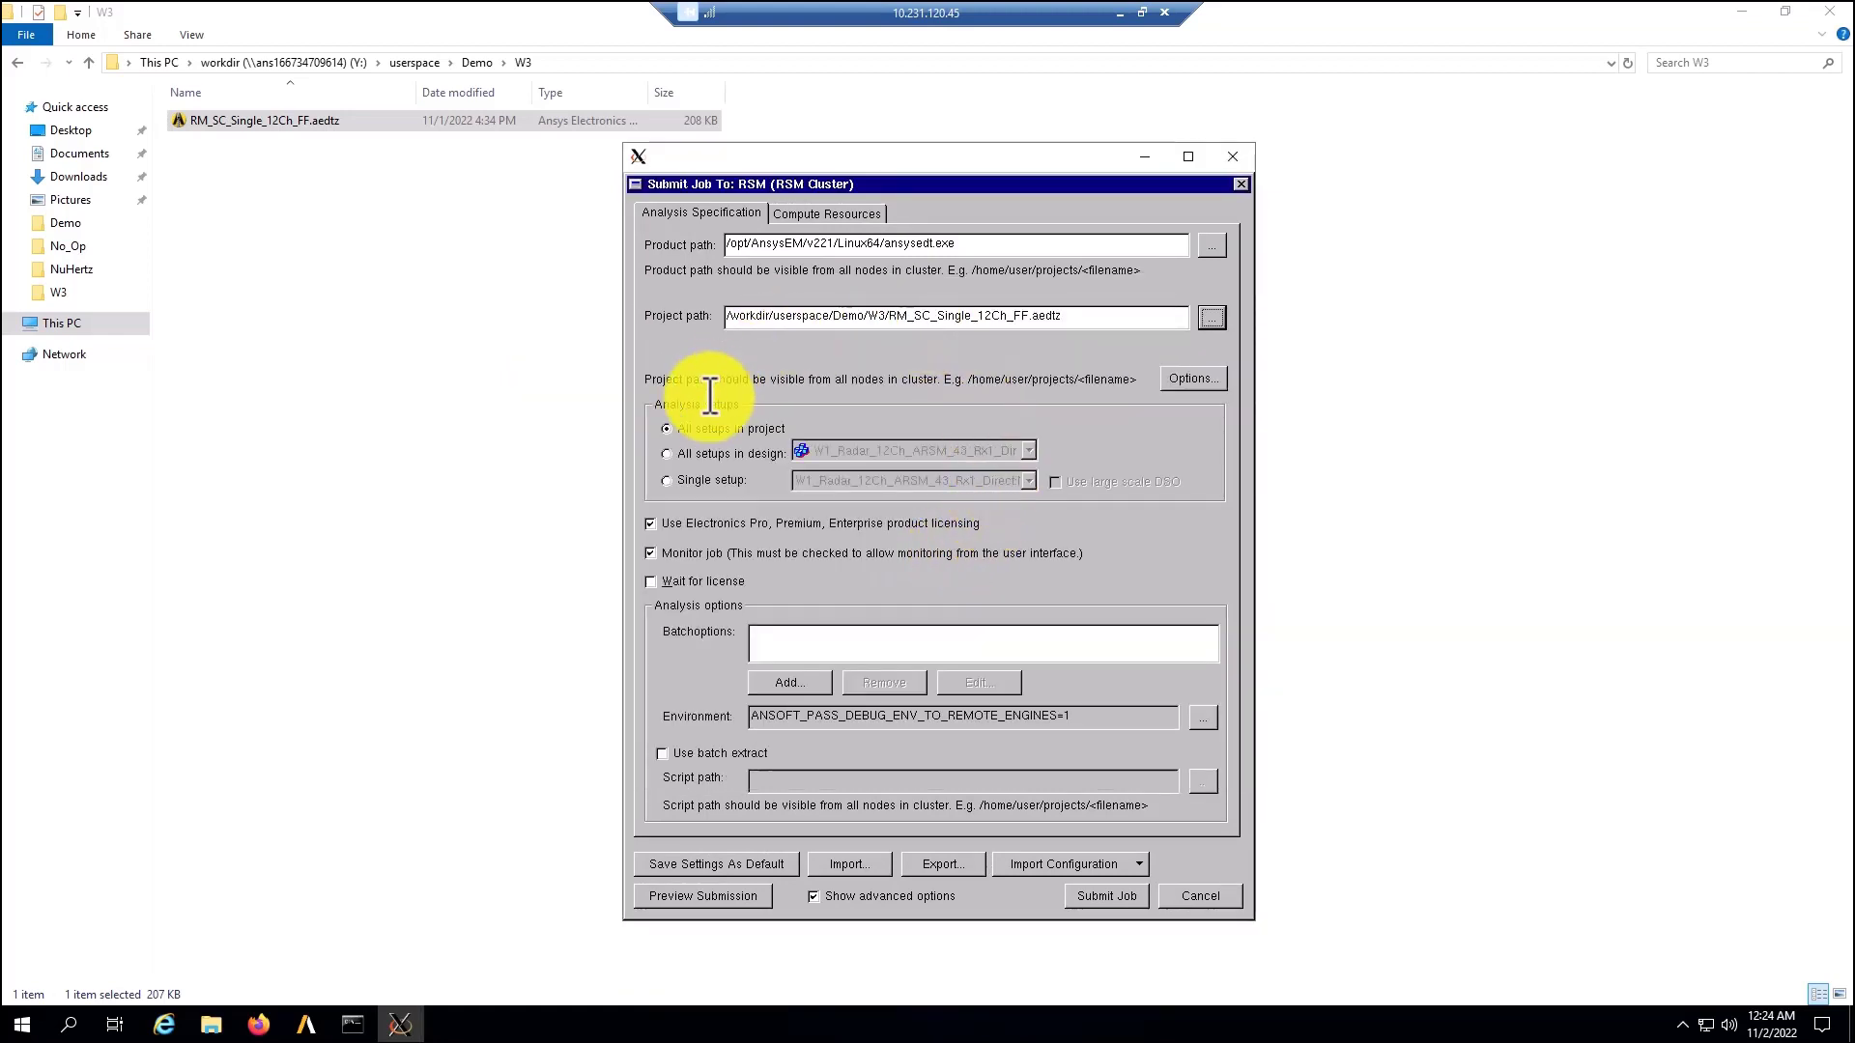
Step: Choose All setups in project, review the four compute nodes, and submit the job
click(676, 452)
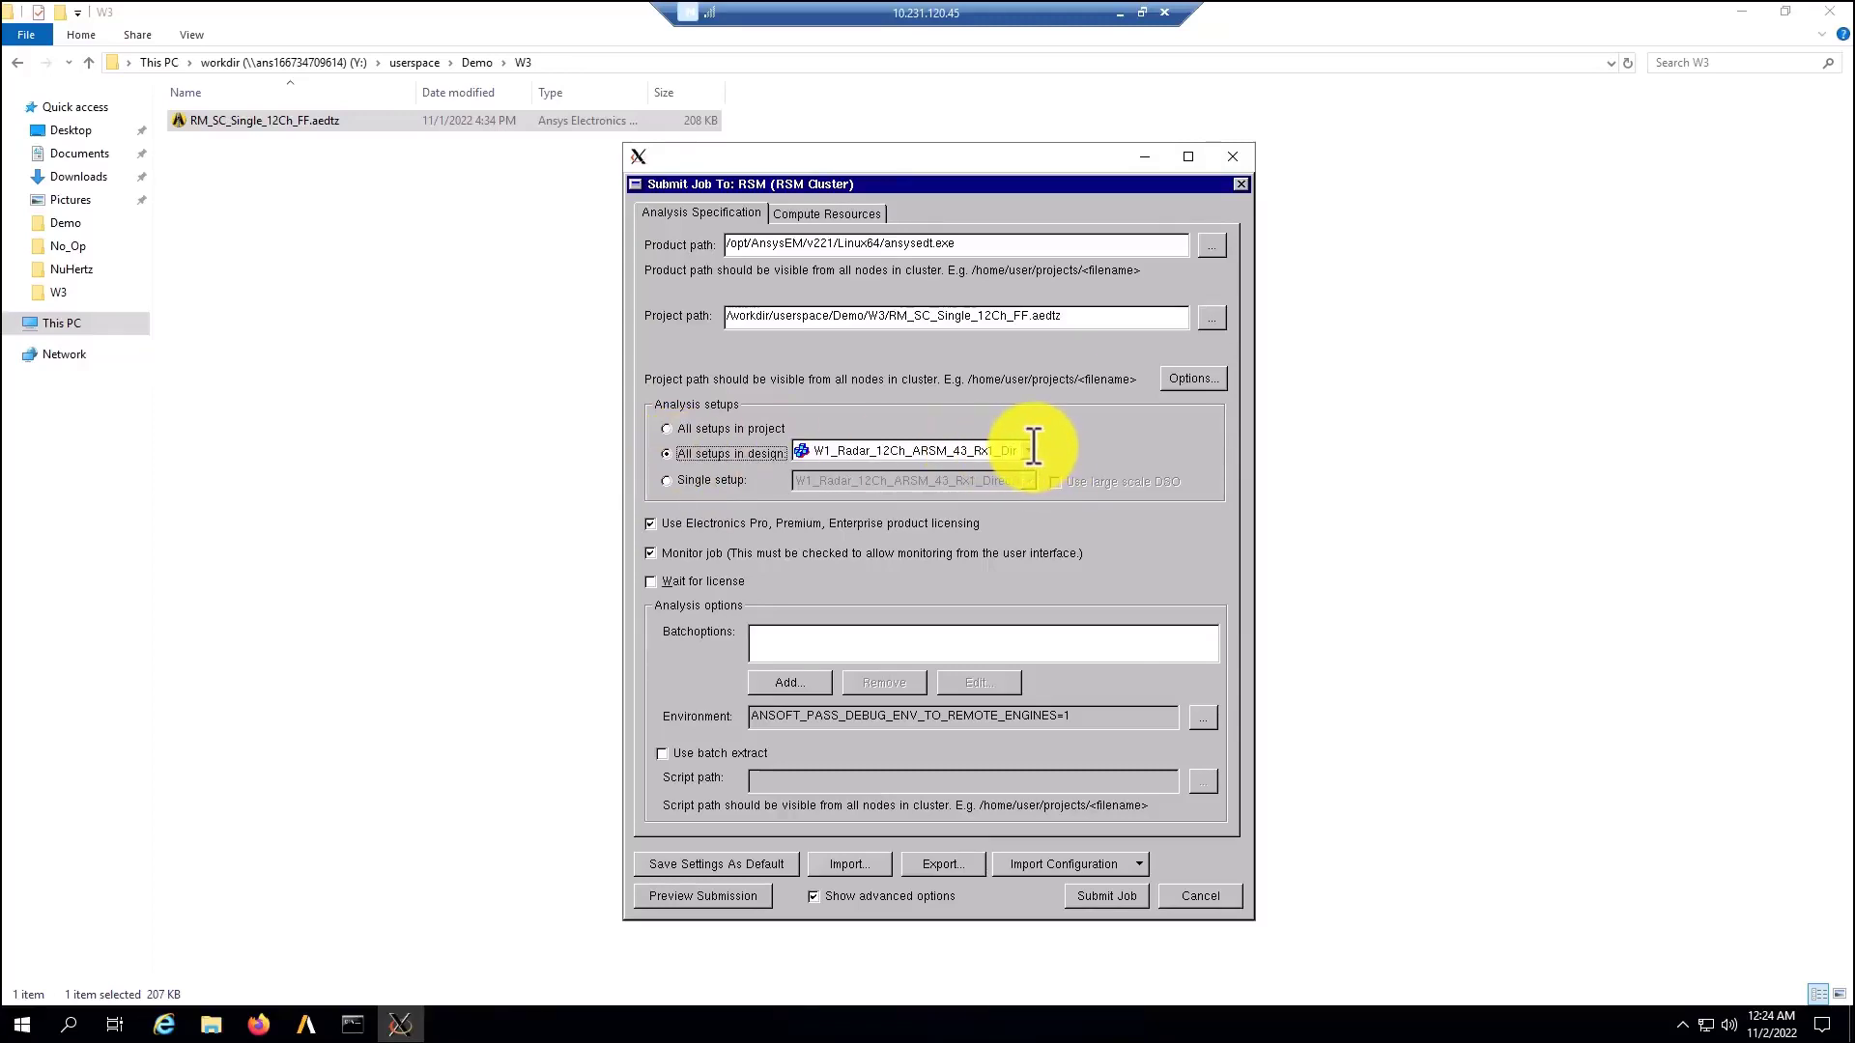
click(1026, 450)
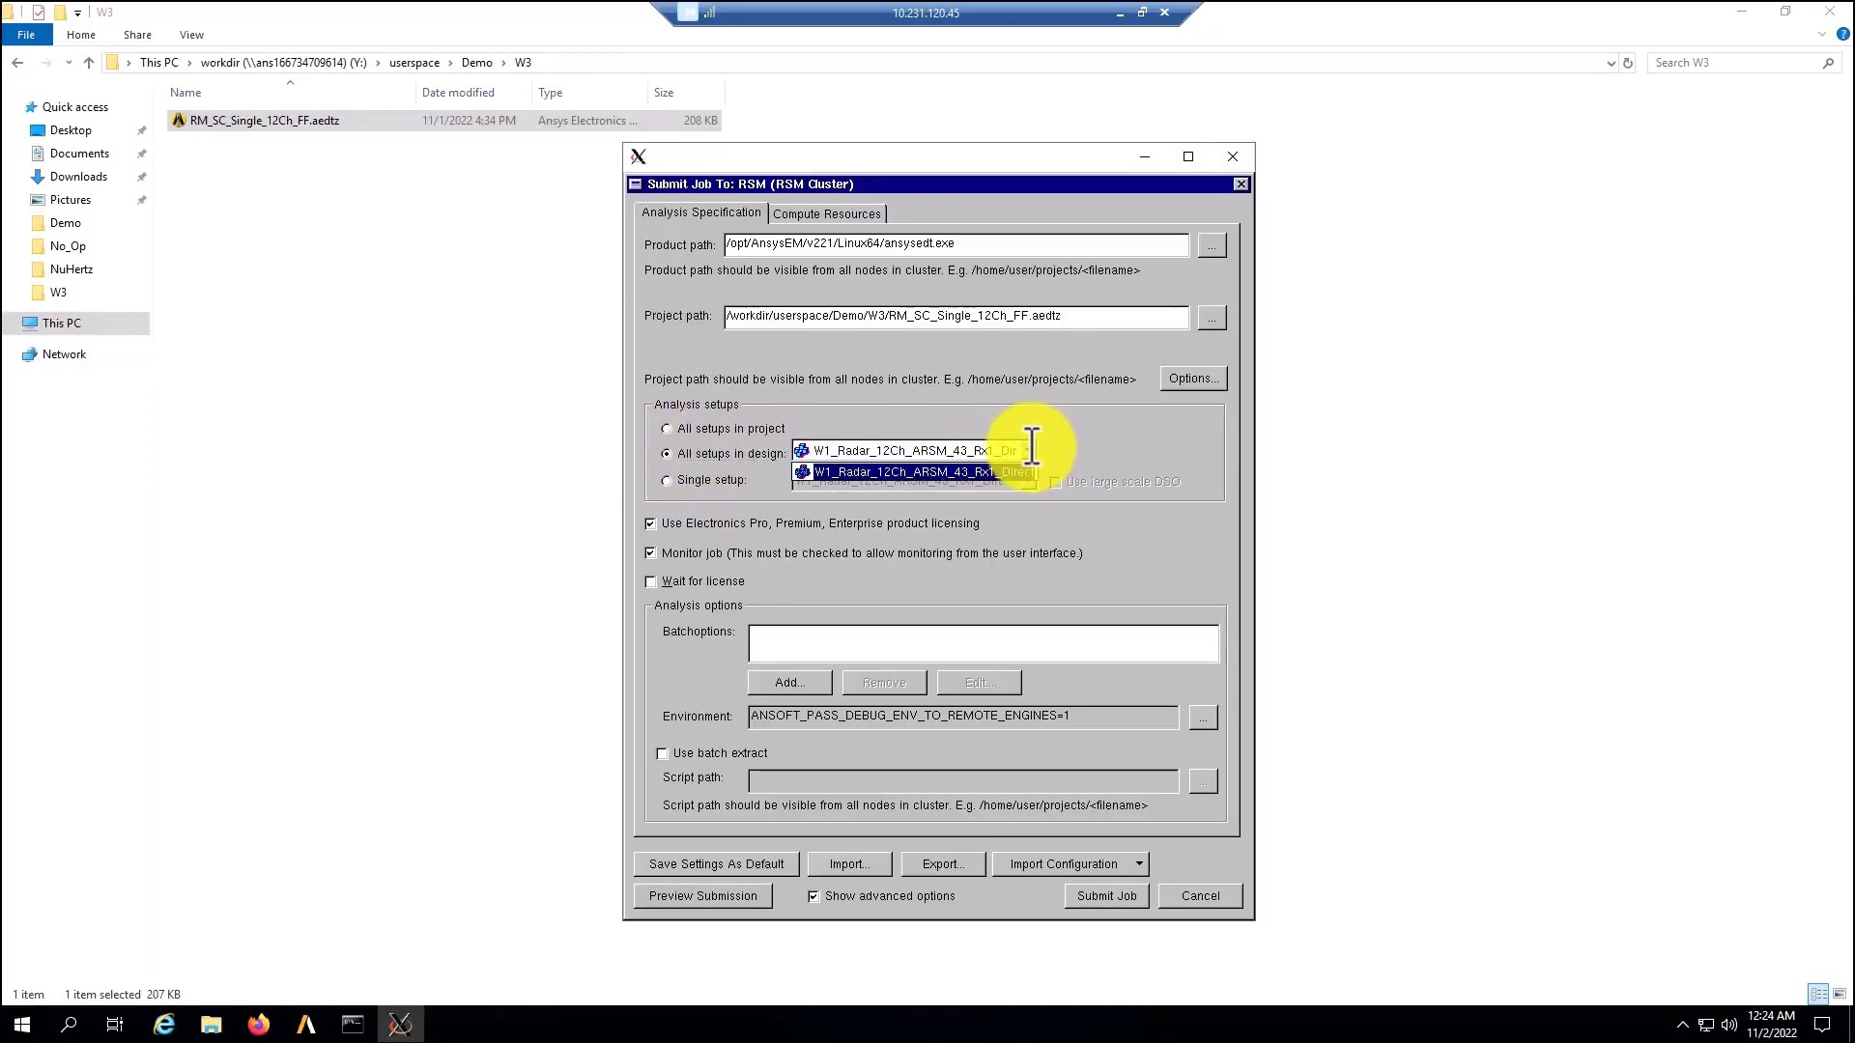
click(857, 471)
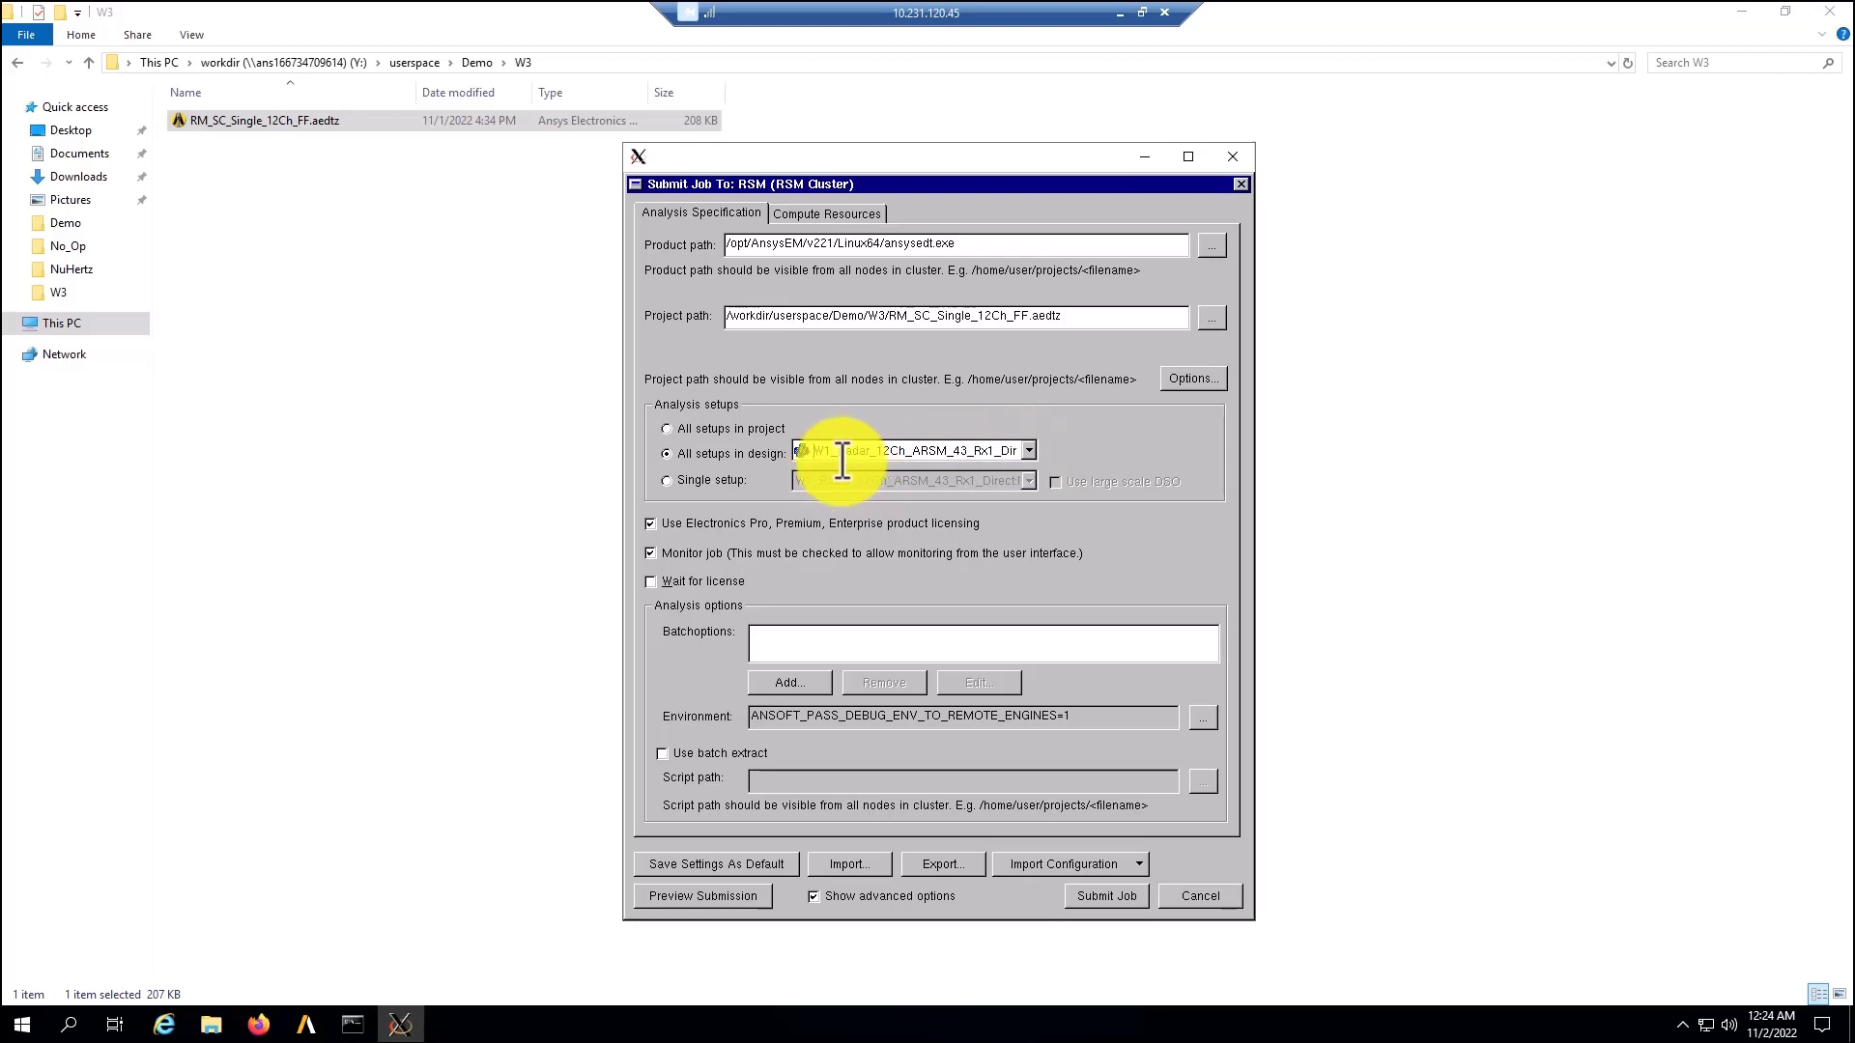
click(677, 428)
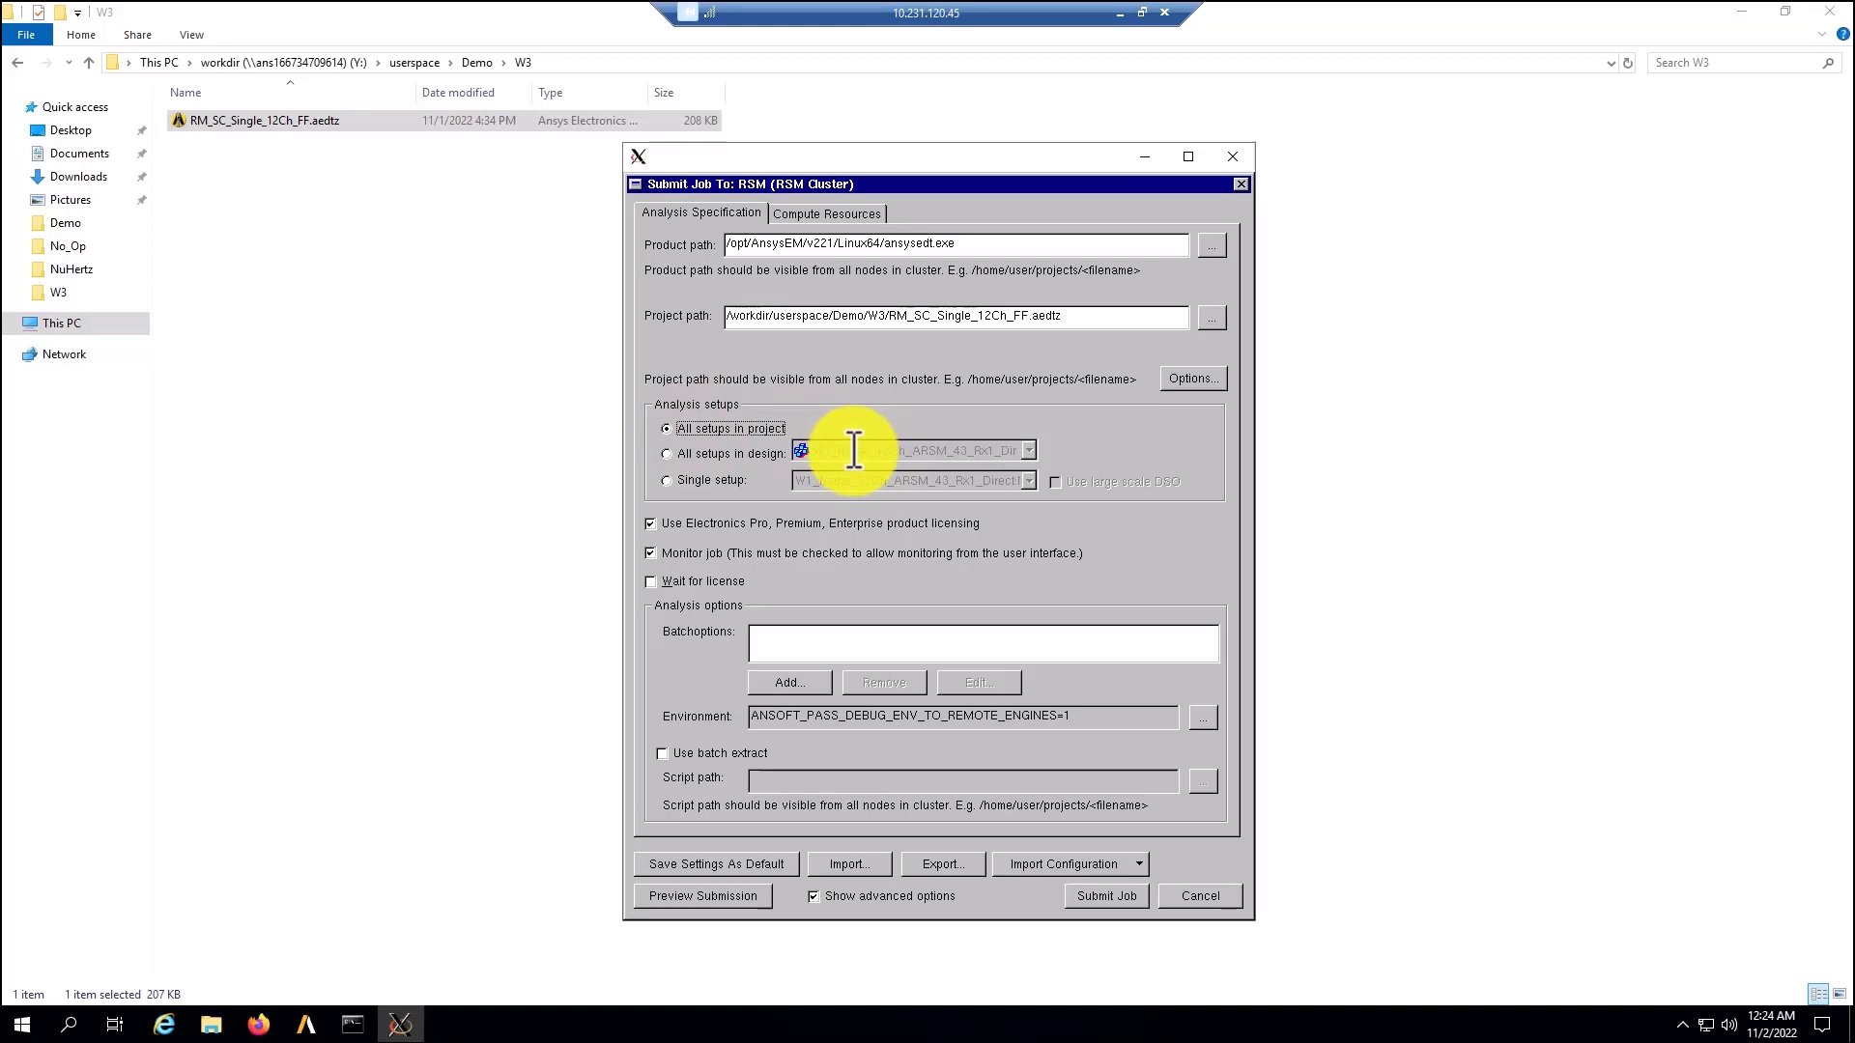
click(826, 212)
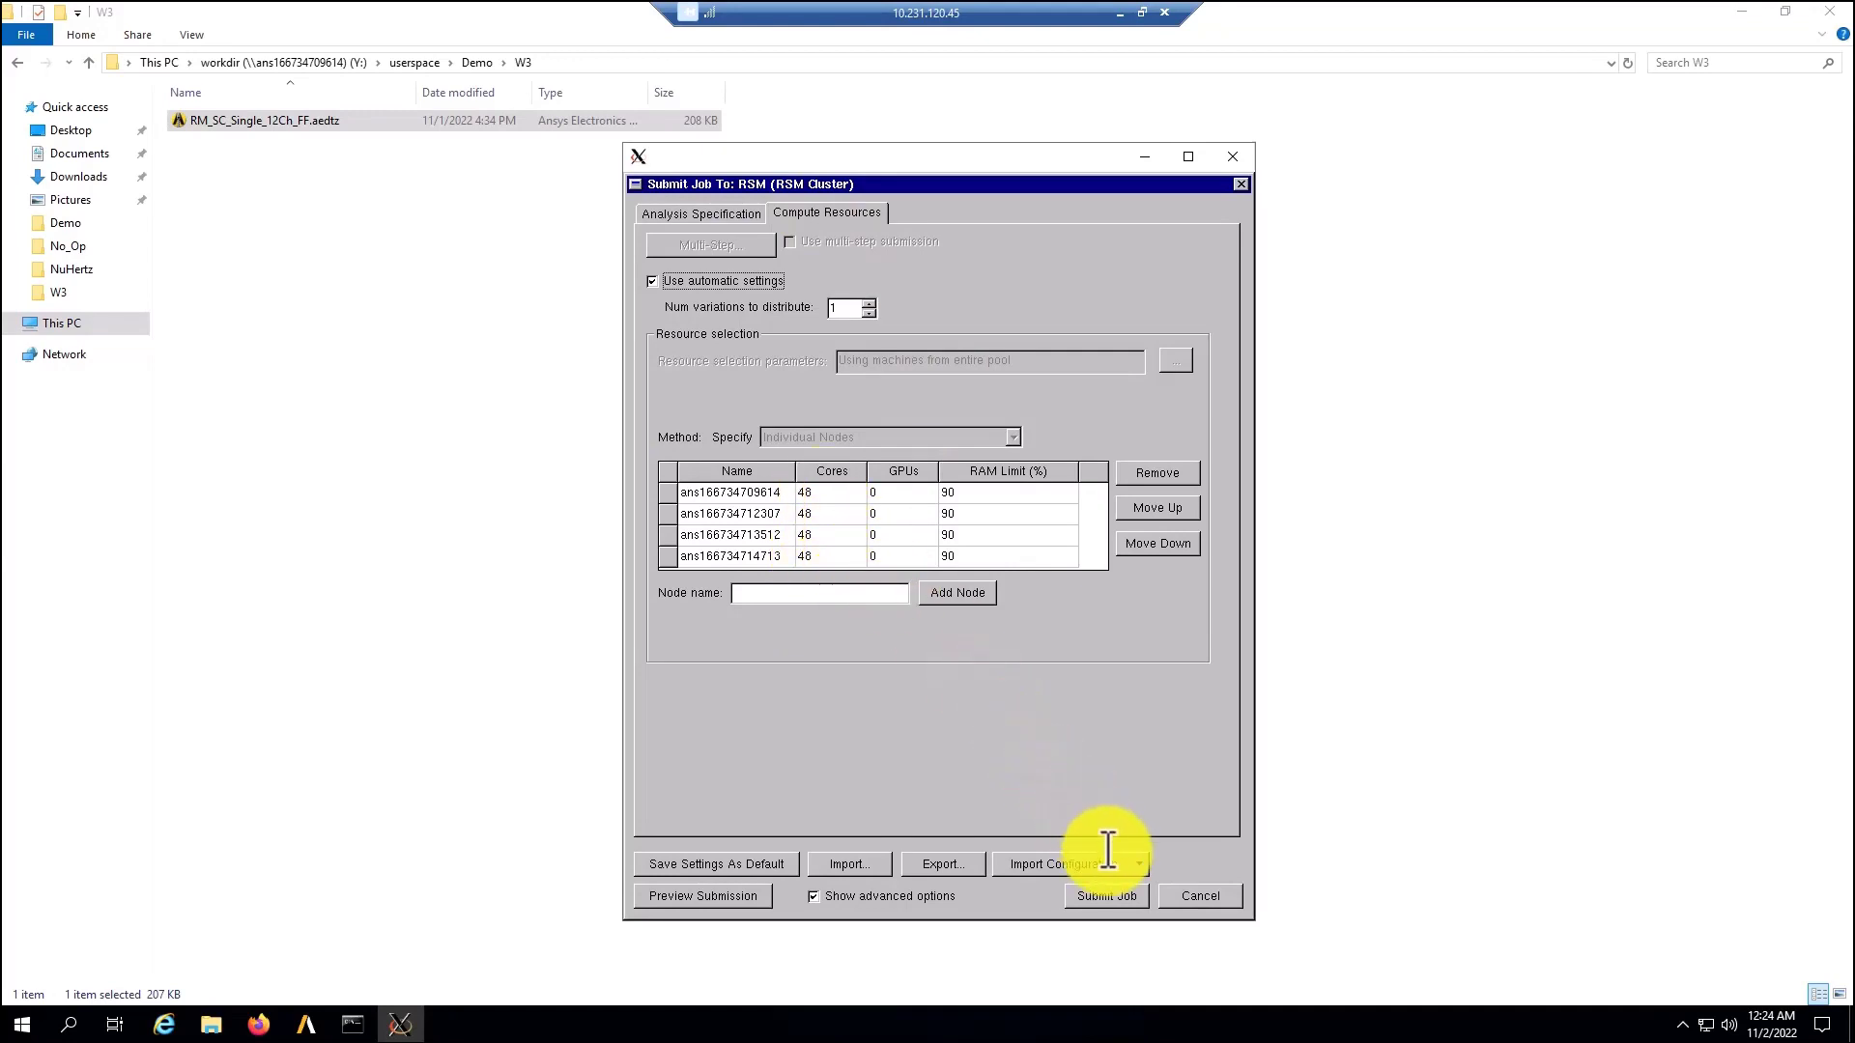
click(1104, 896)
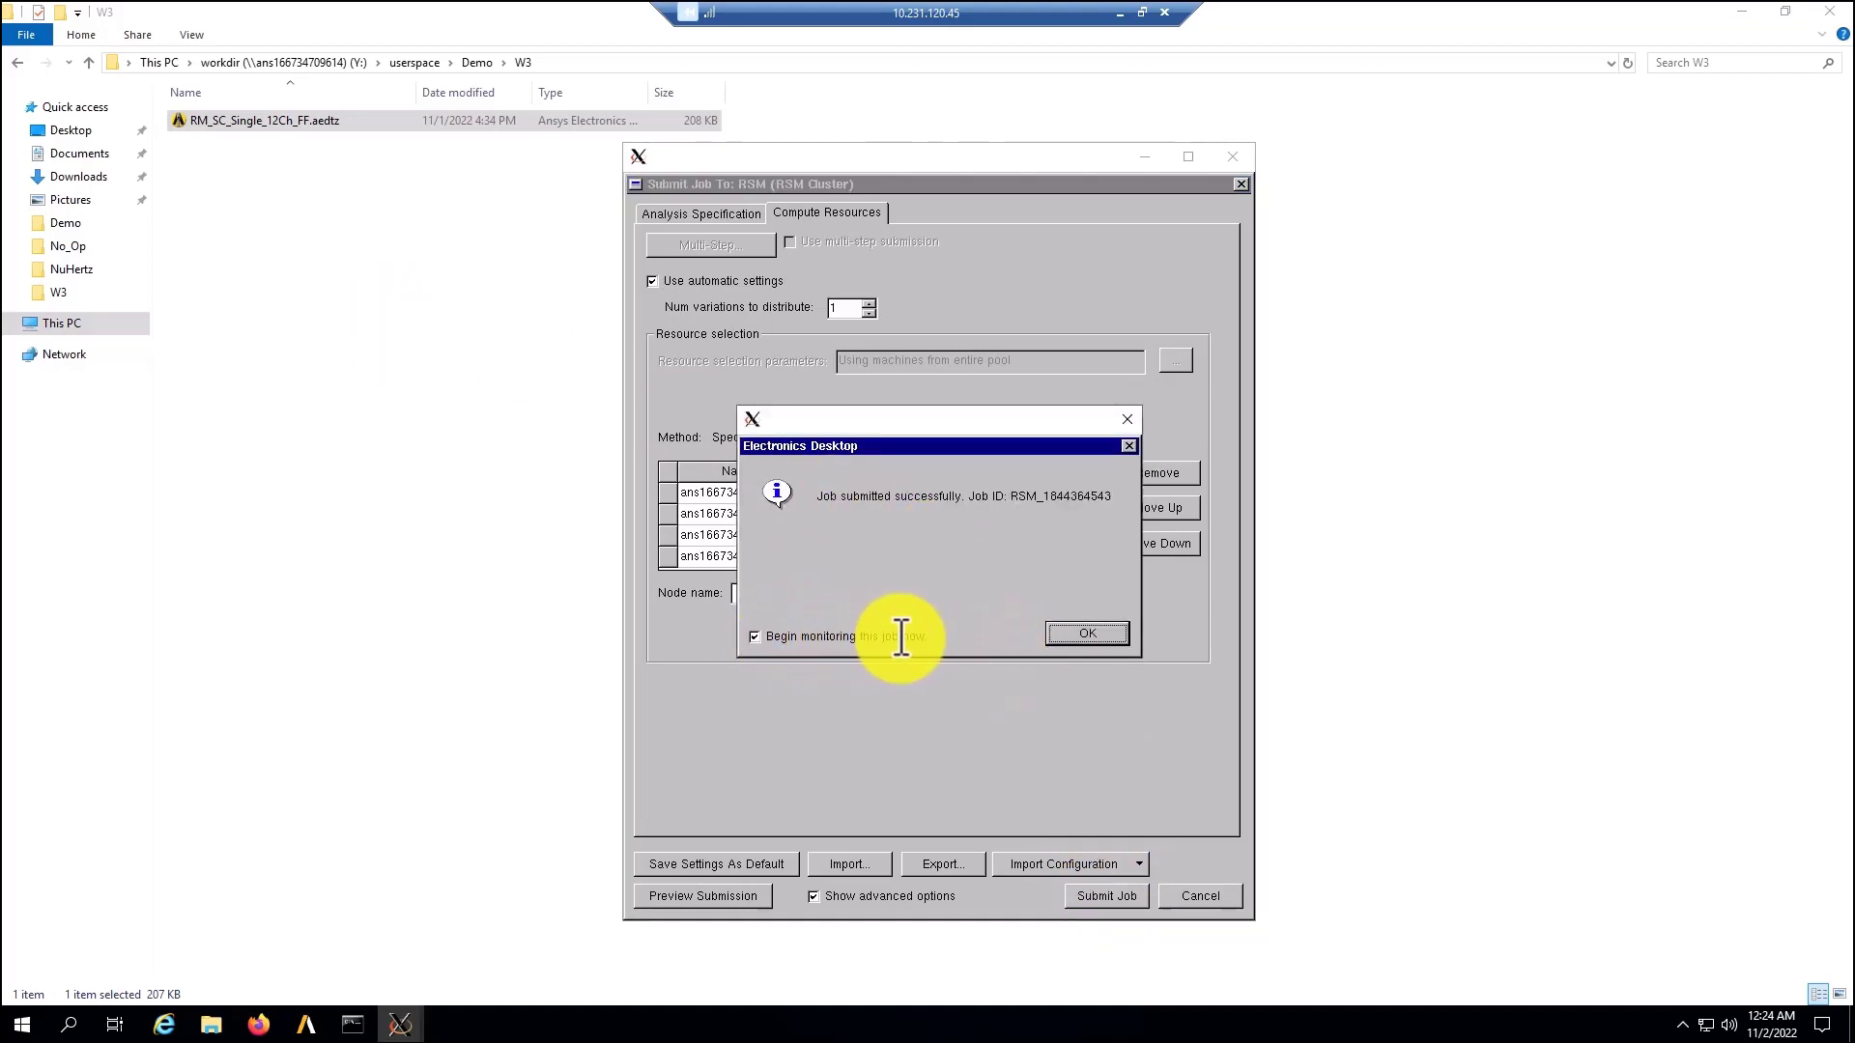
Step: Acknowledge the job submission, then abort the running RM_SC_Single_12Ch_FF cluster solve job
click(1095, 635)
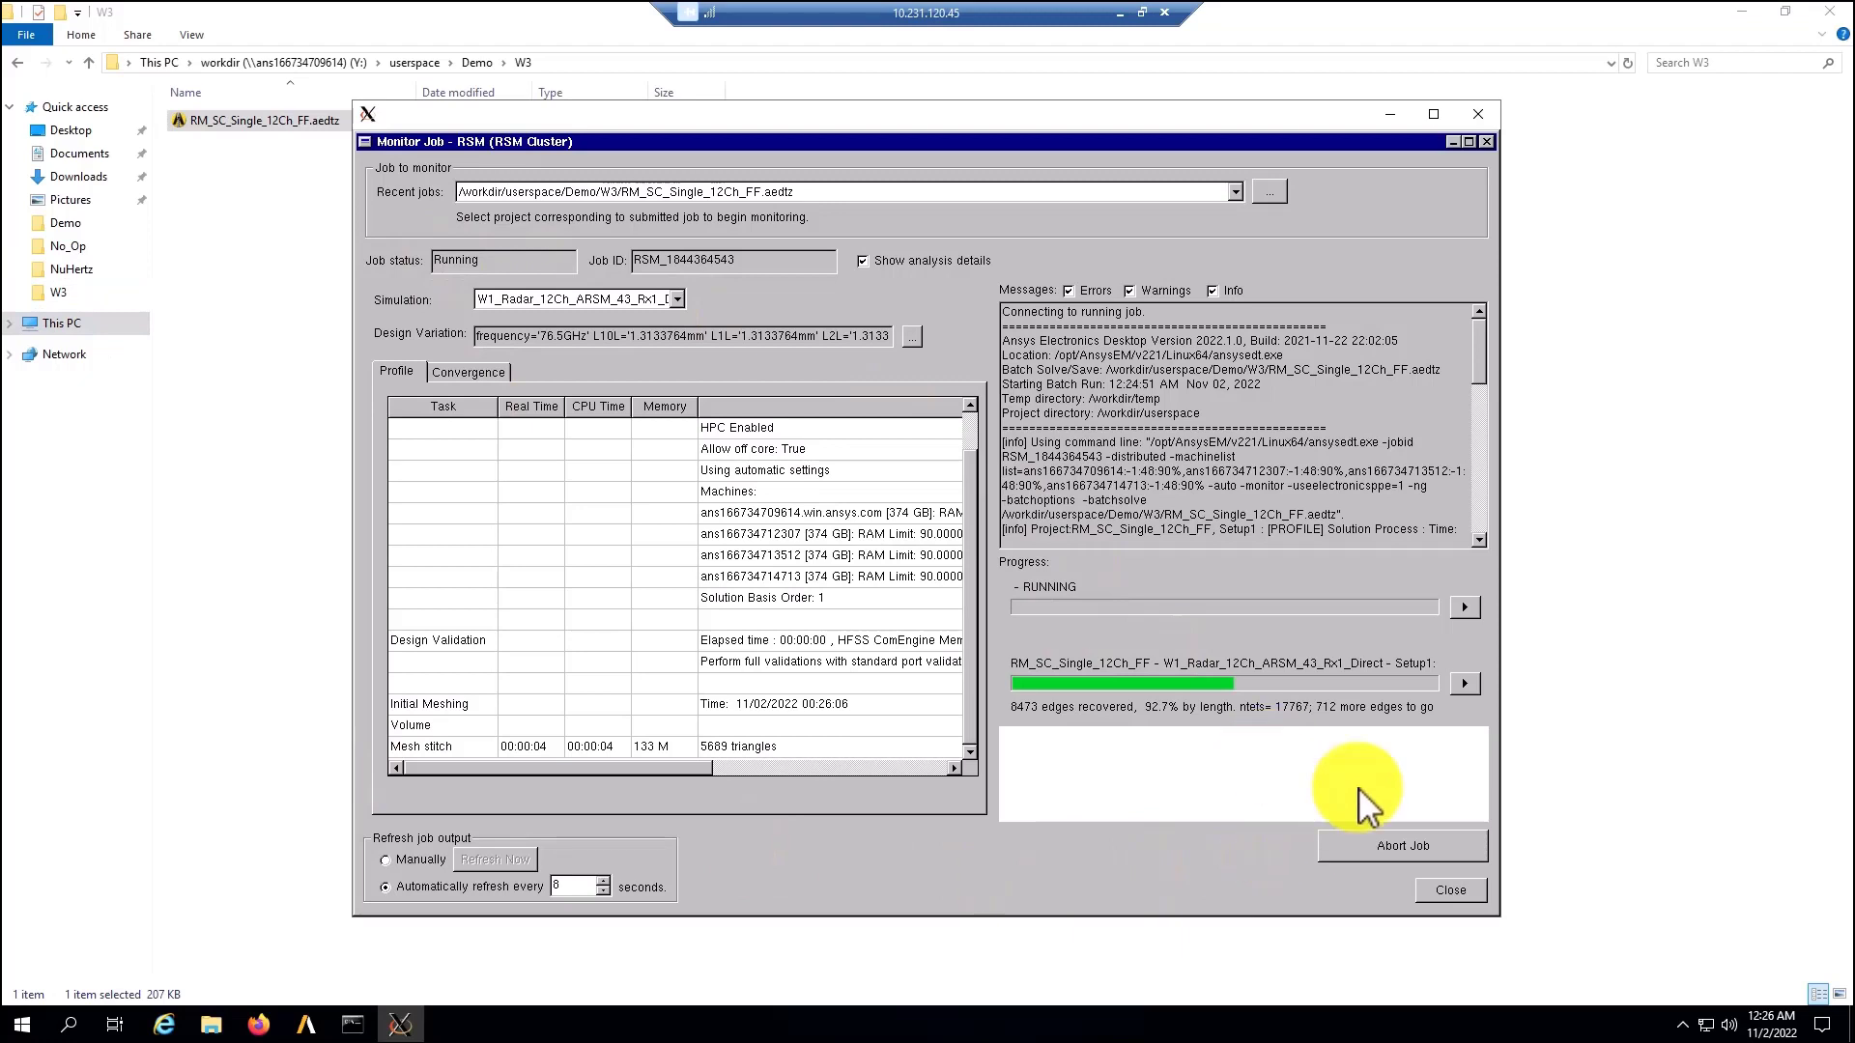
click(1422, 850)
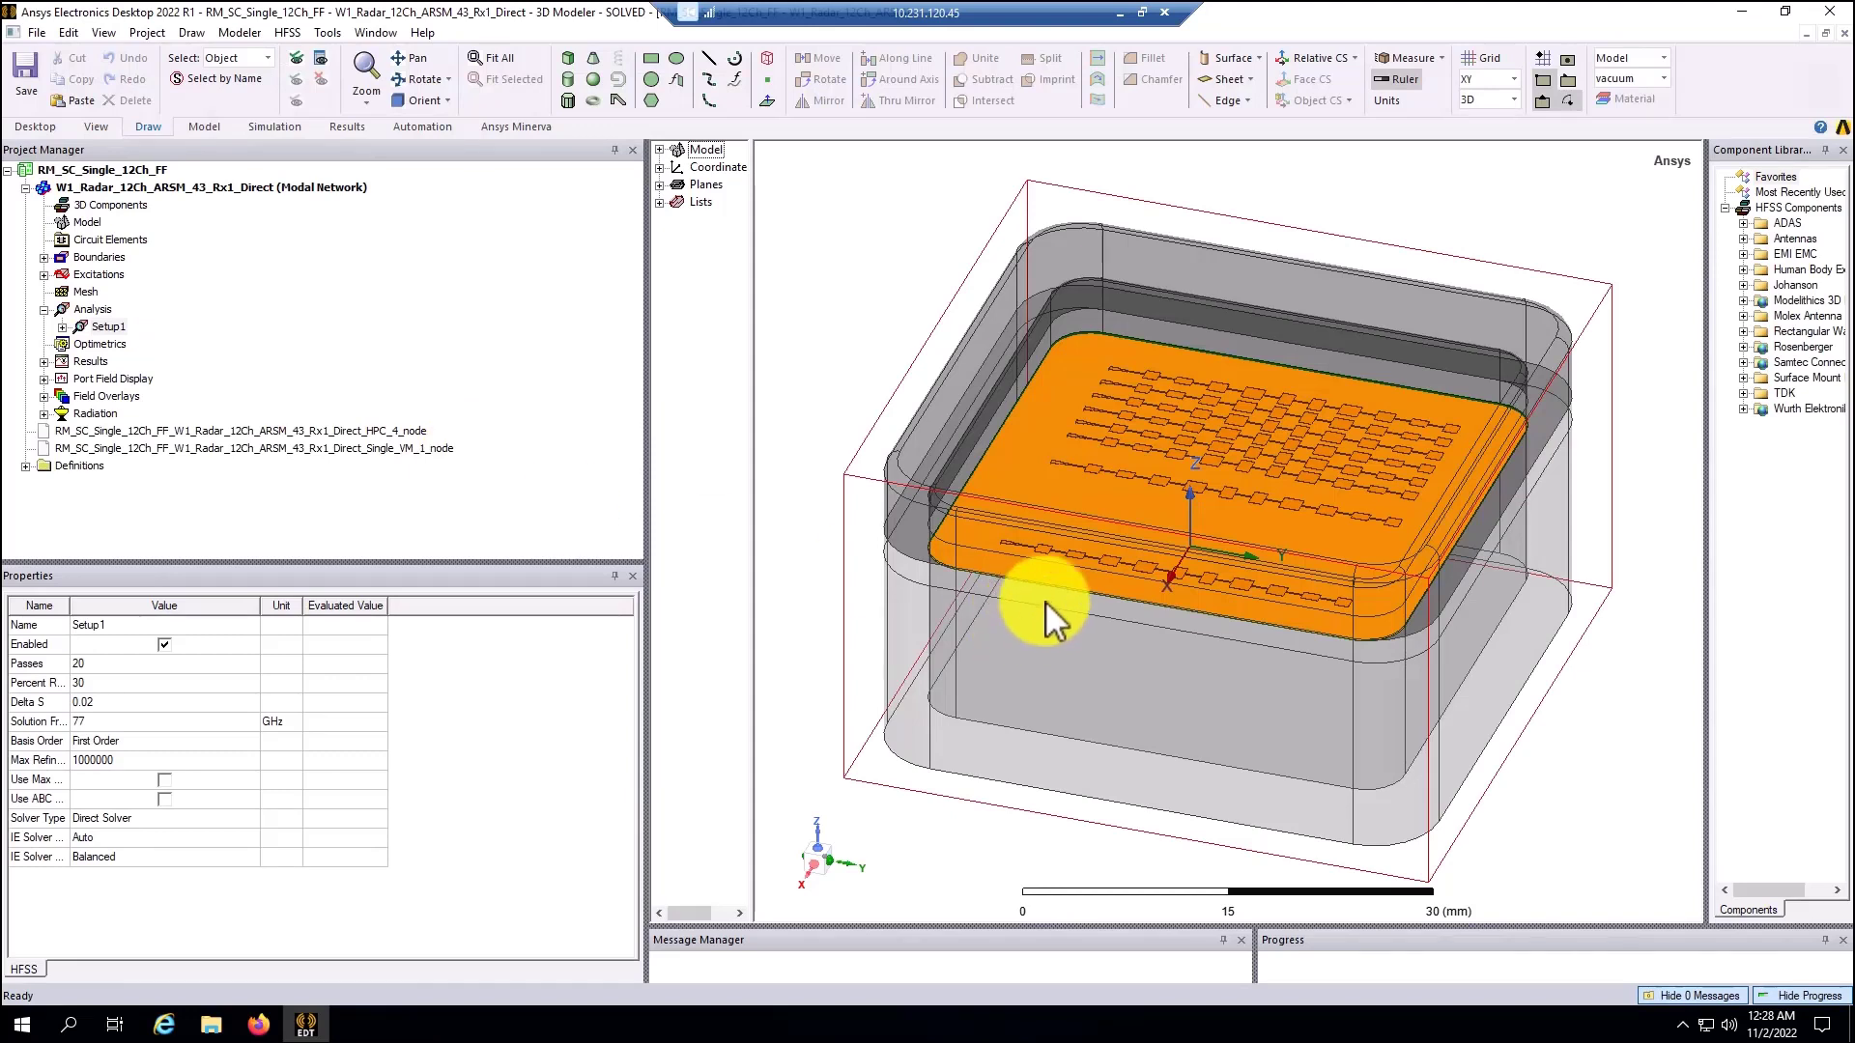
right_click(106, 328)
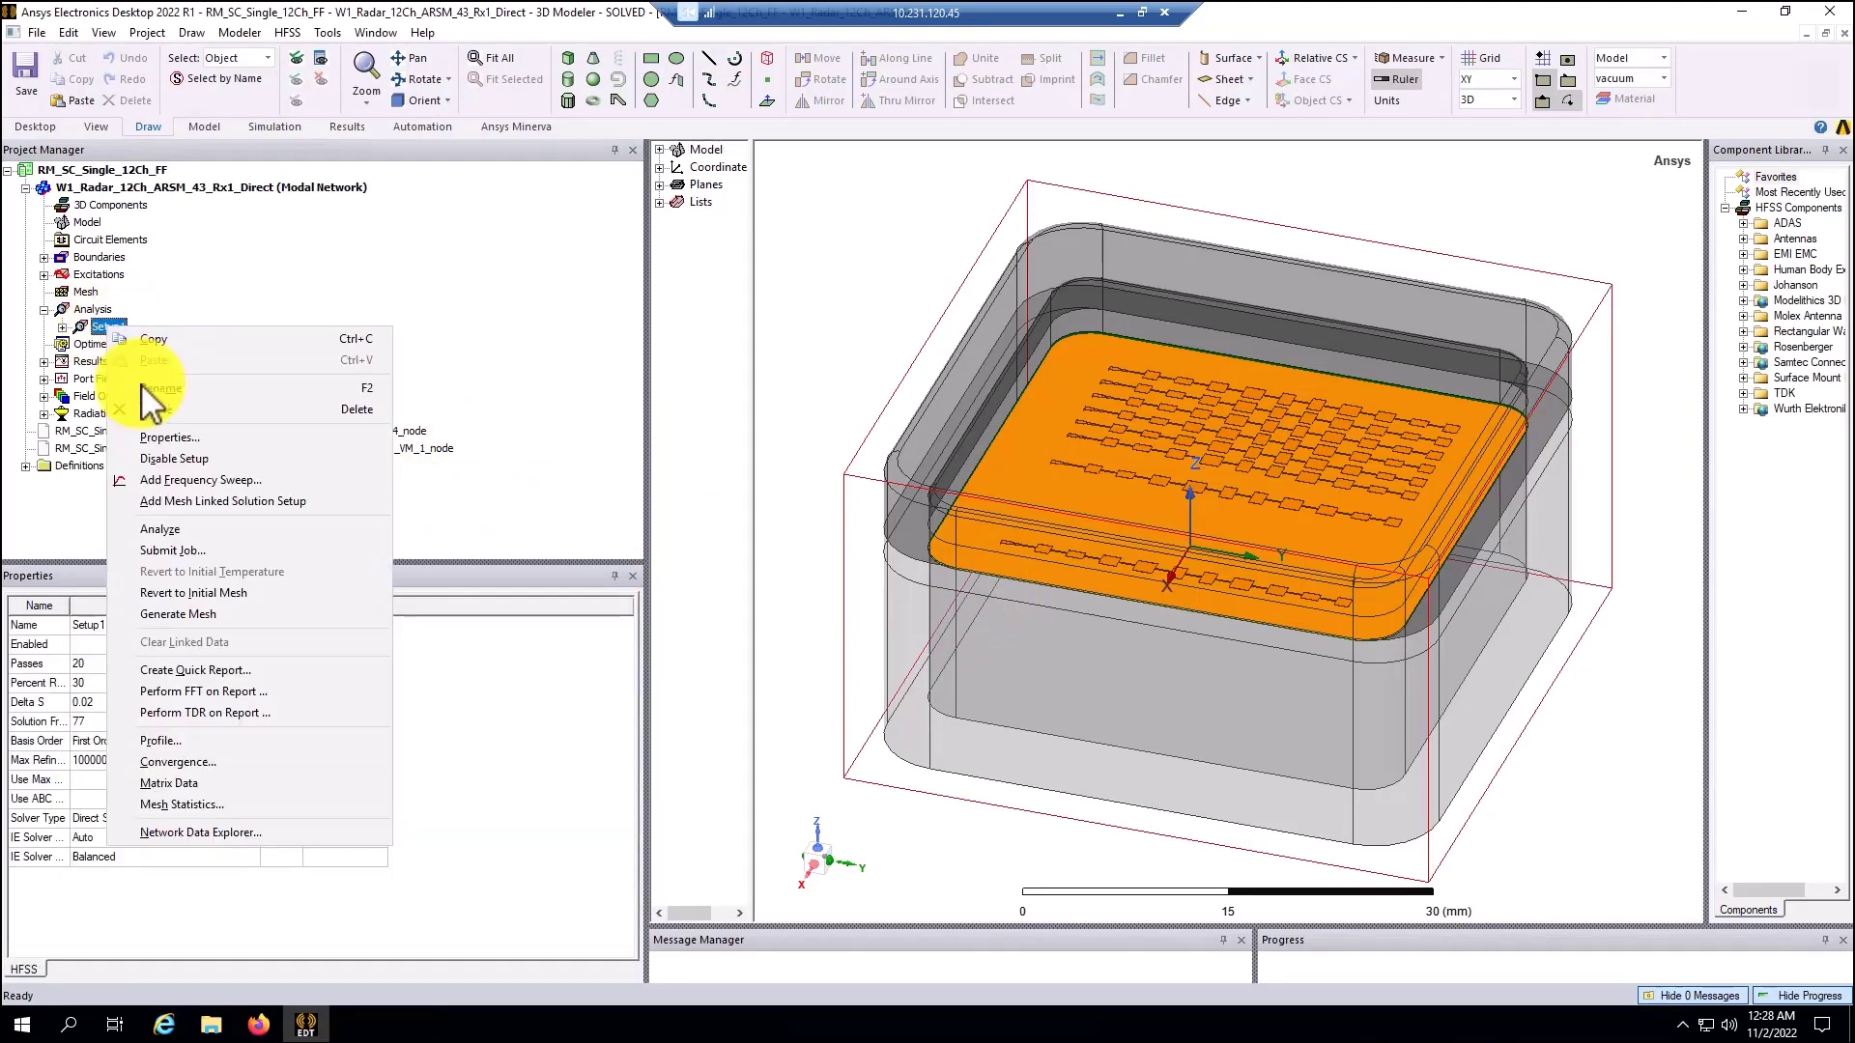
click(166, 742)
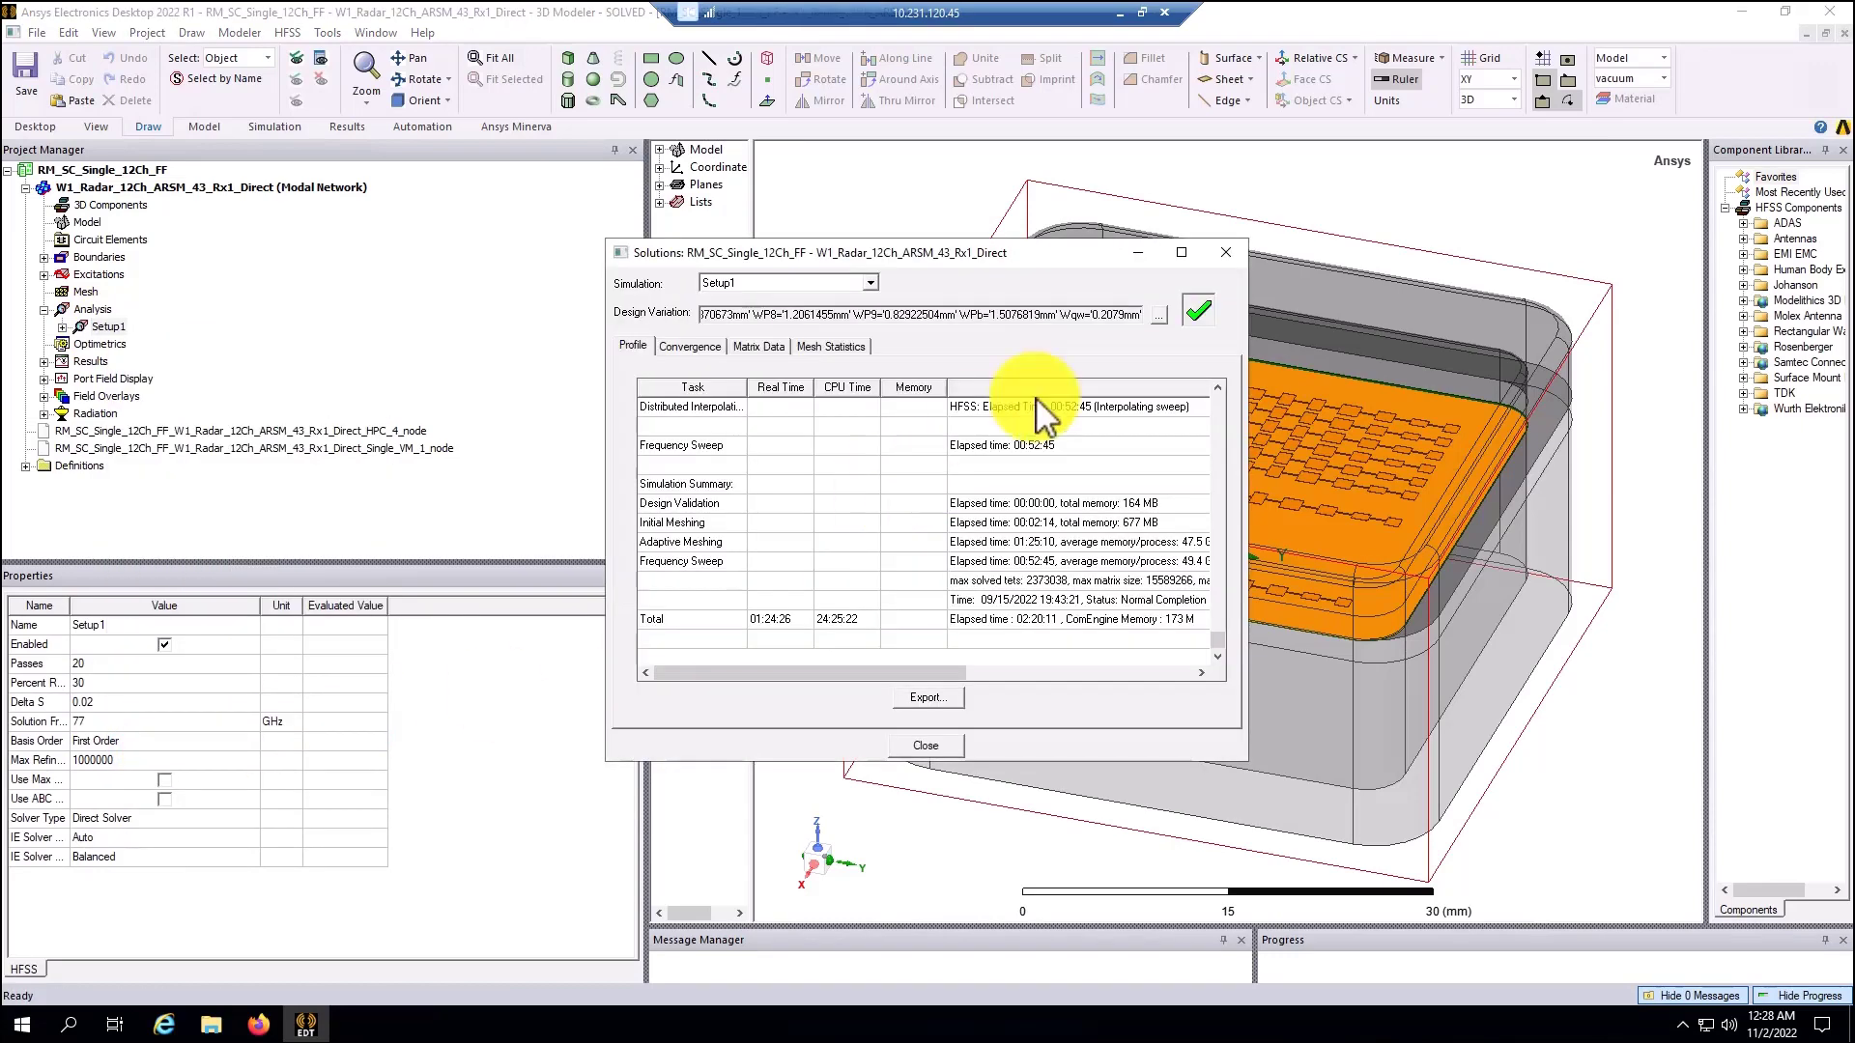
click(1181, 252)
drag(1829, 874, 1809, 168)
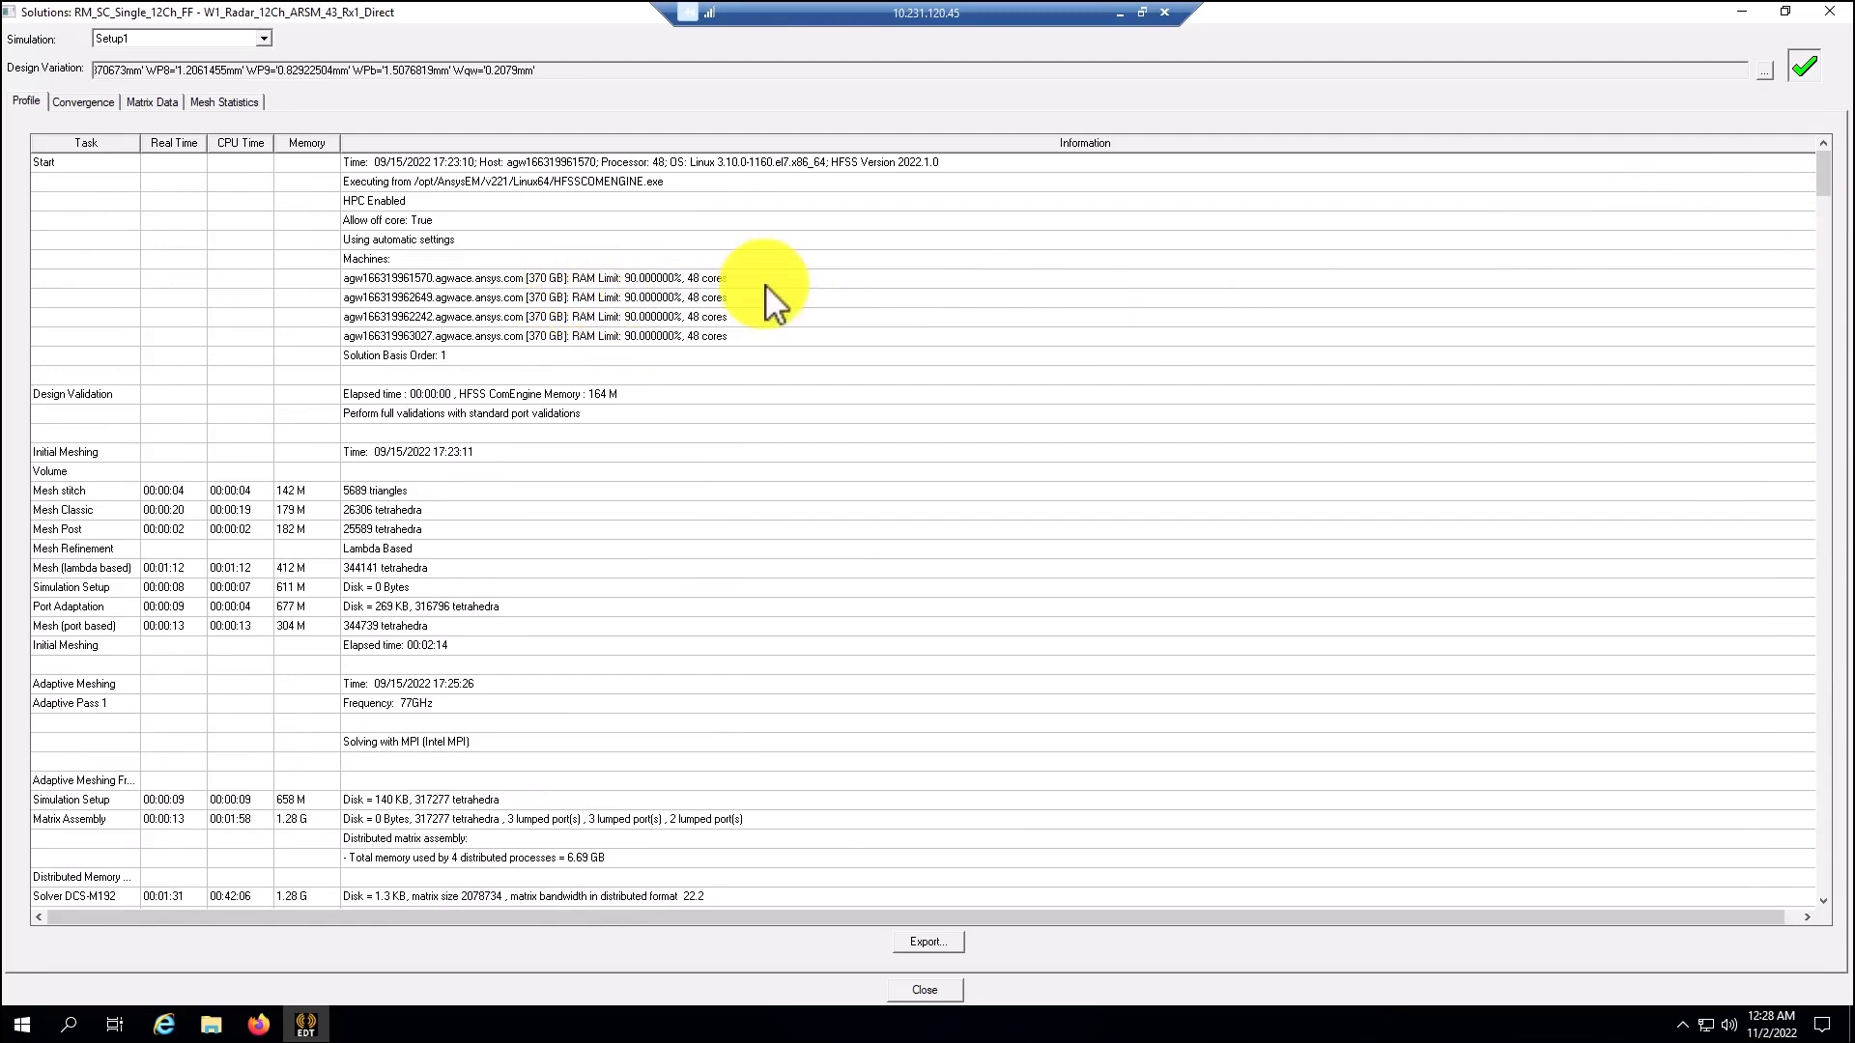
drag(1822, 174, 1764, 882)
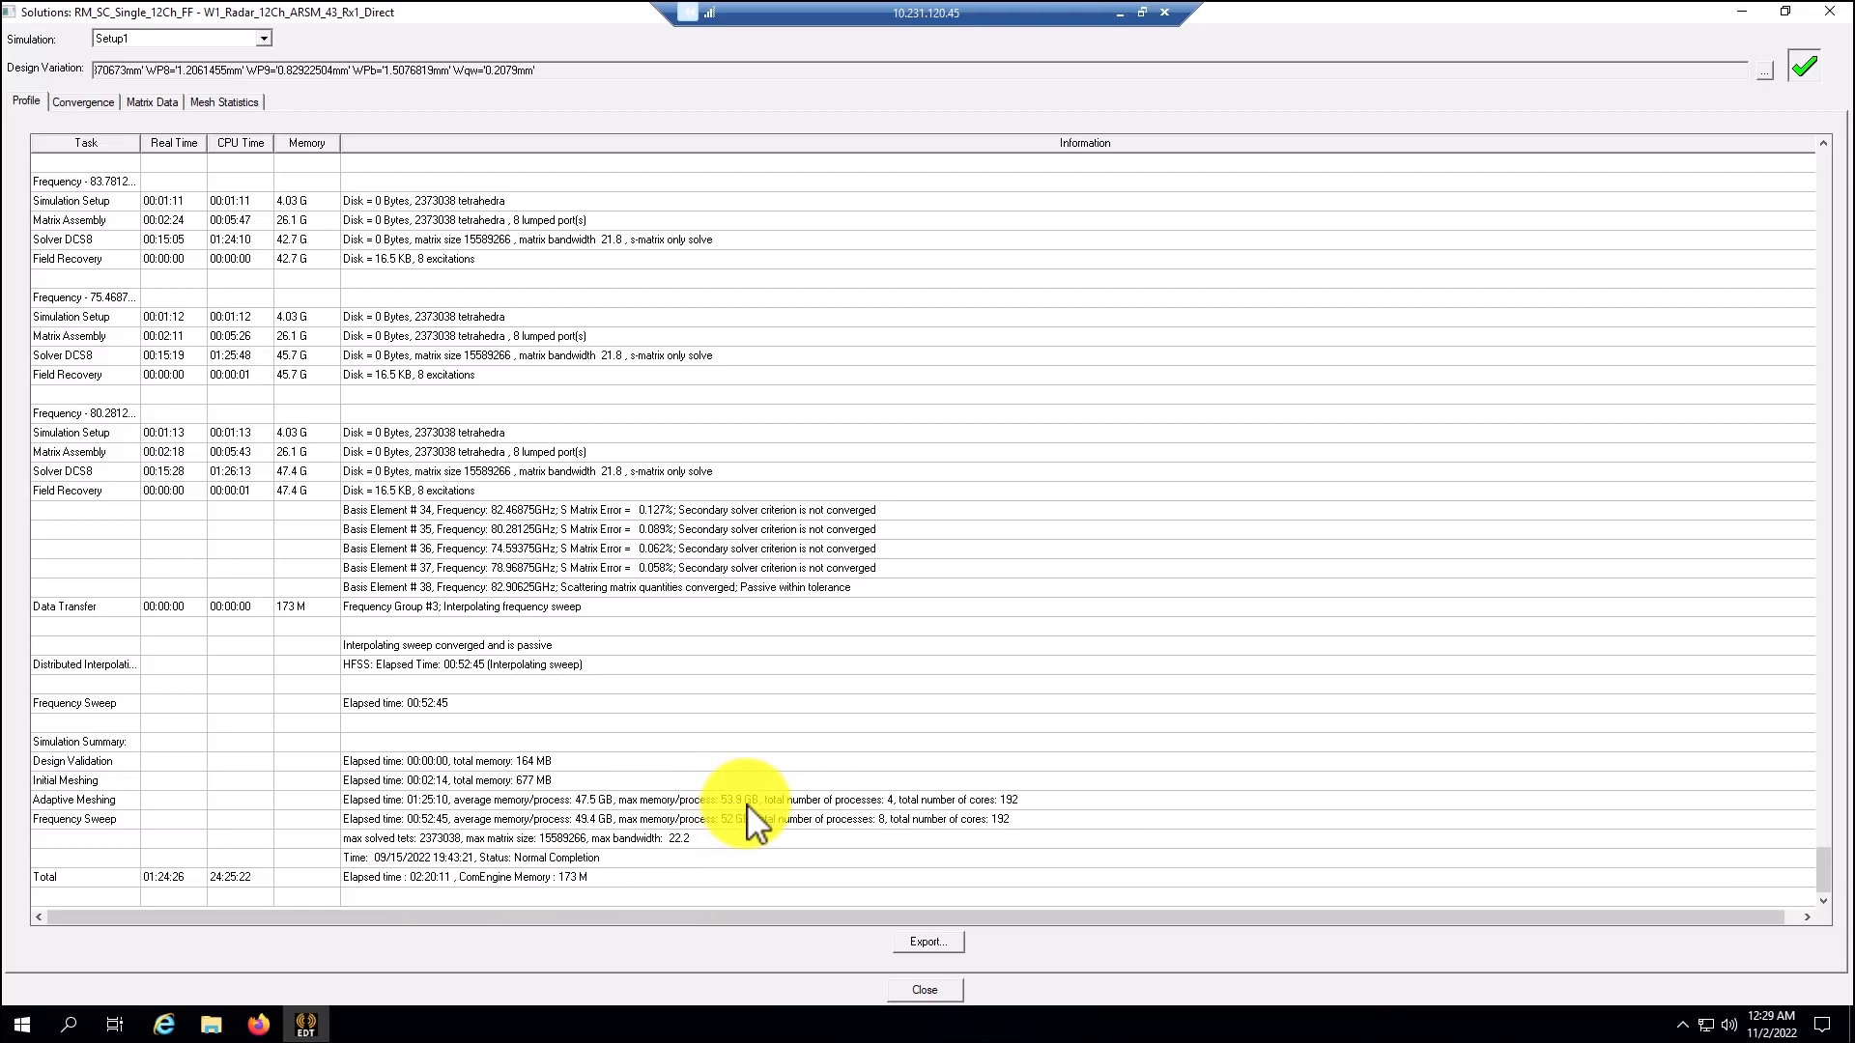
click(939, 995)
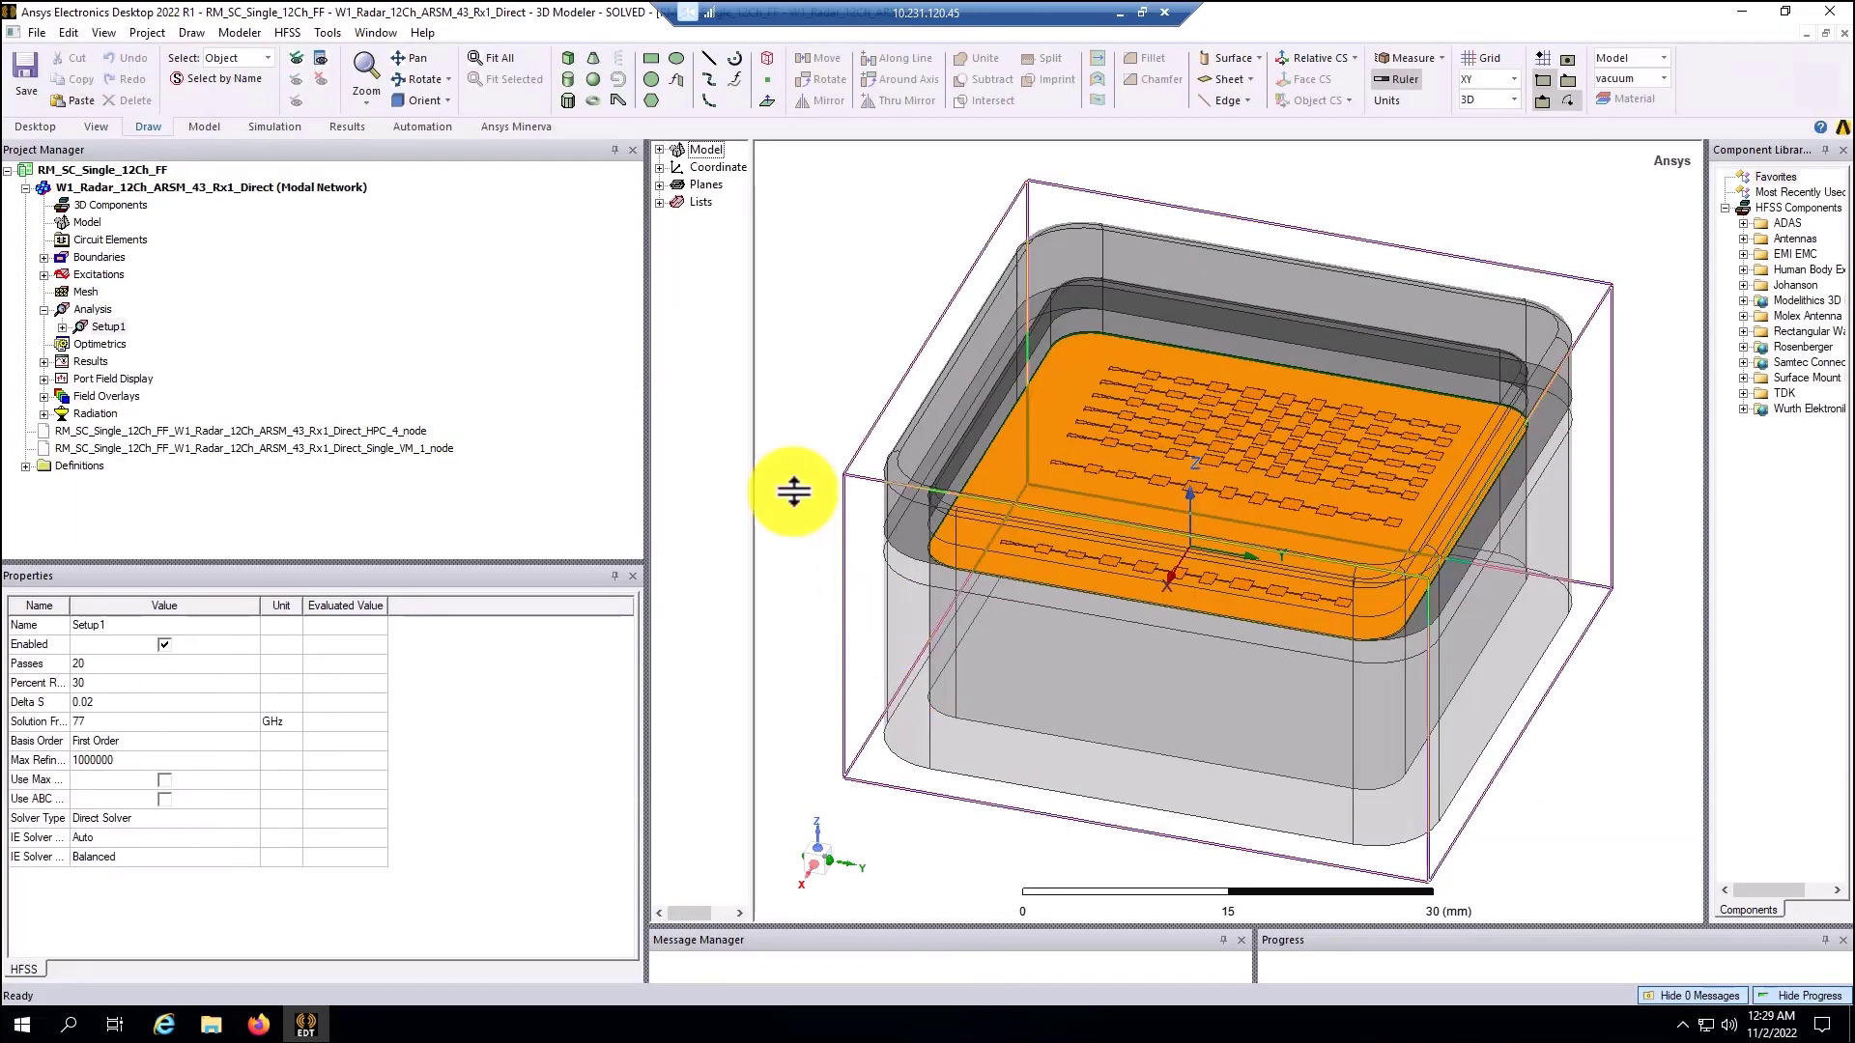
Step: Archive the project with results, choosing the Desktop > Demo > HPC > W3 folder as the location
click(36, 32)
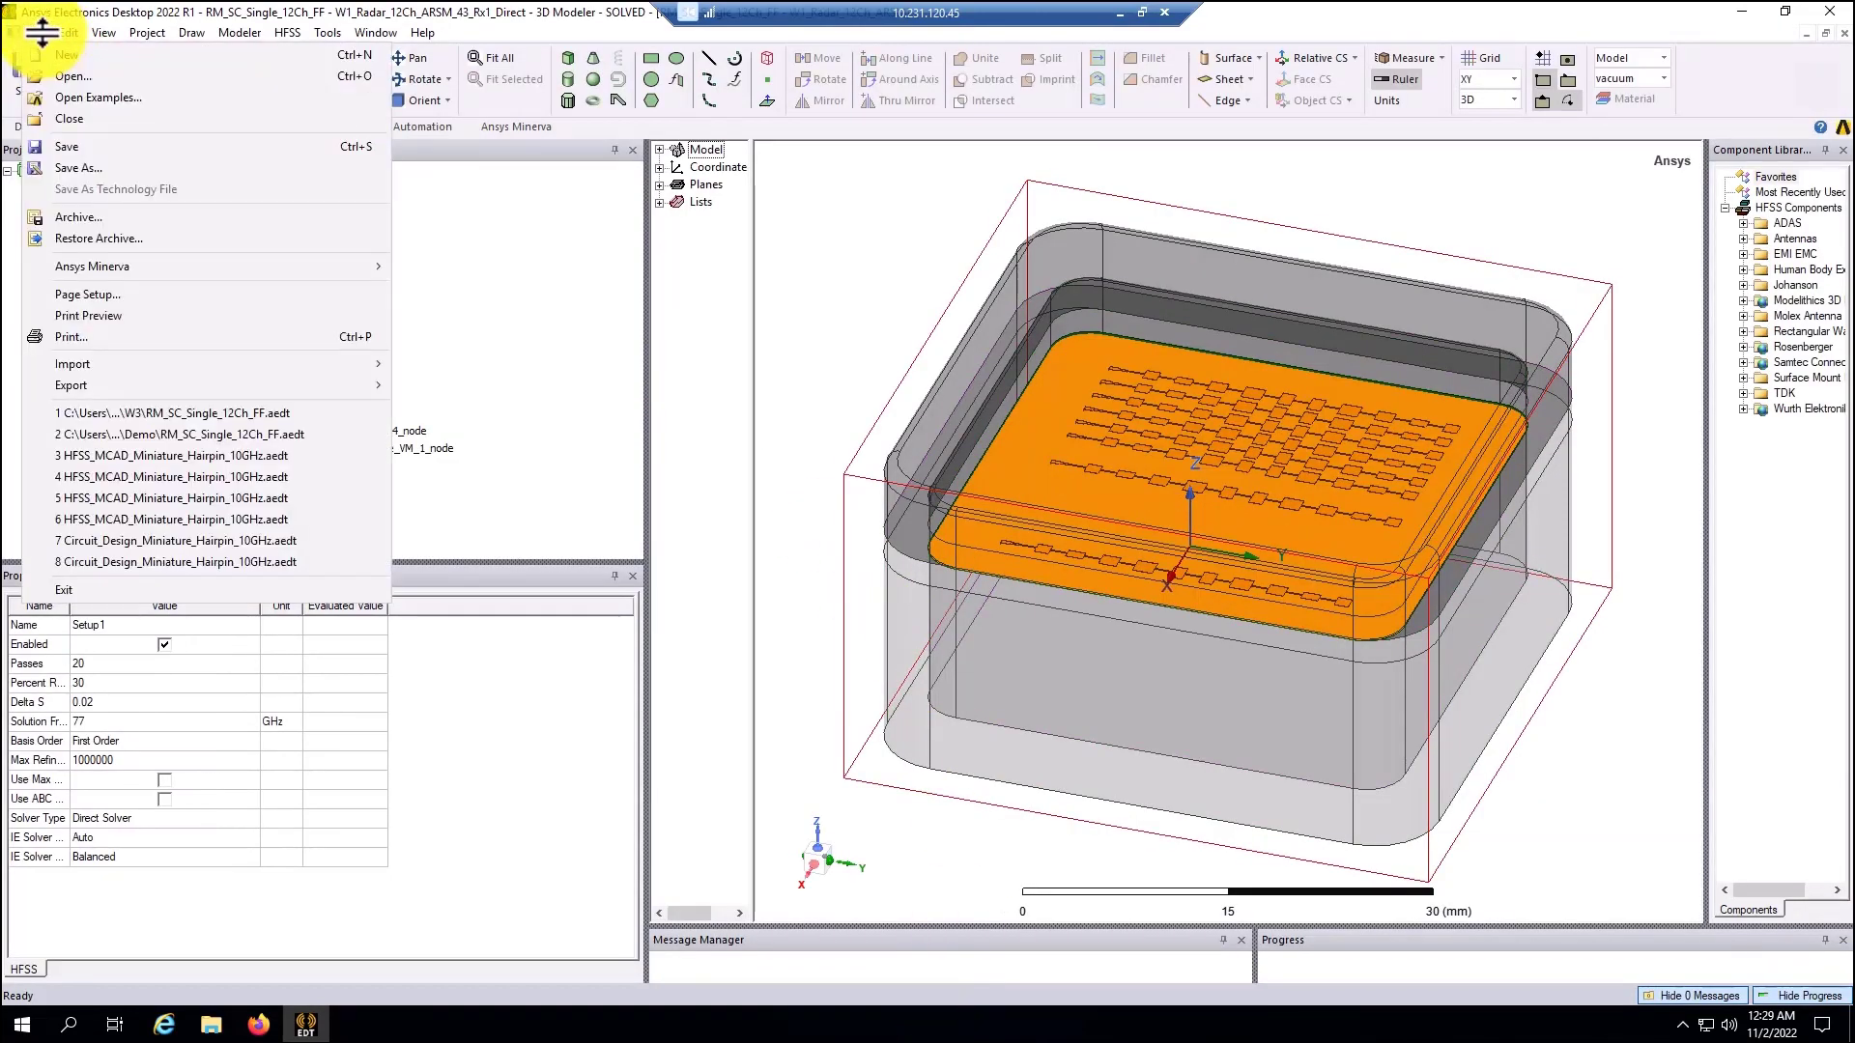
click(92, 216)
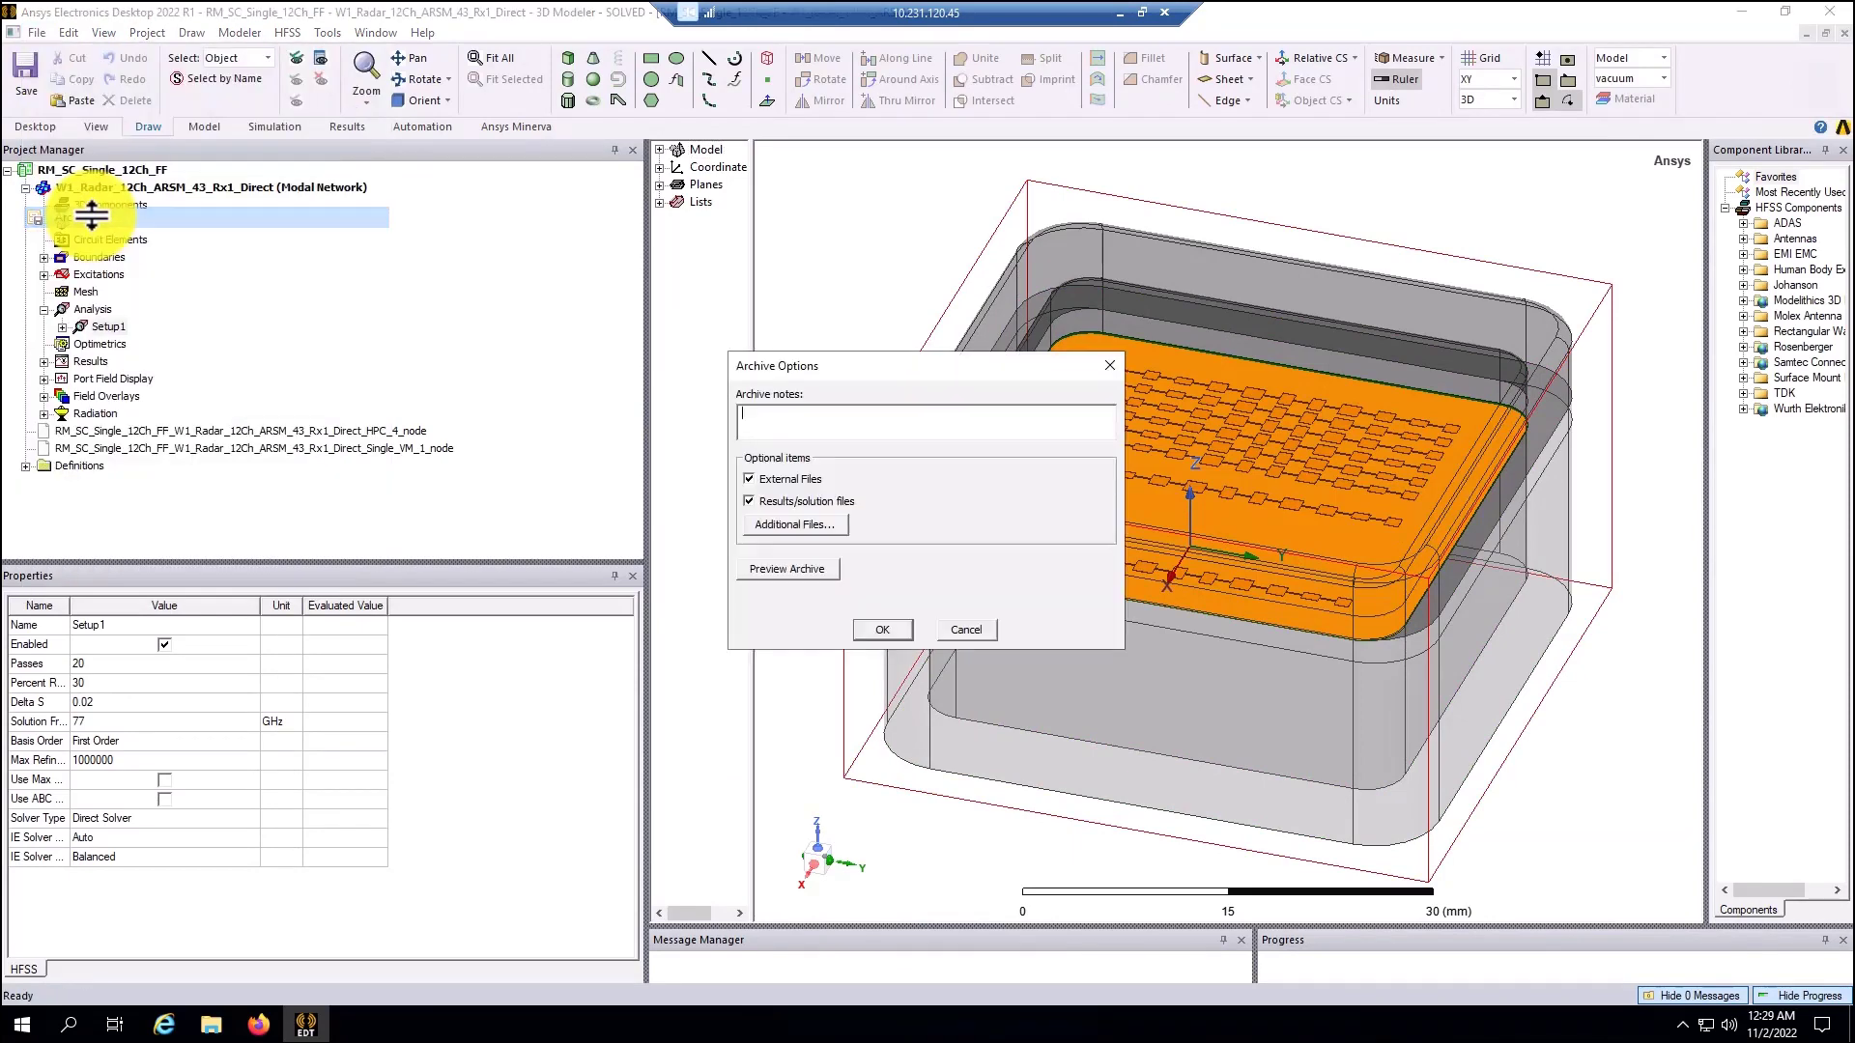
click(887, 629)
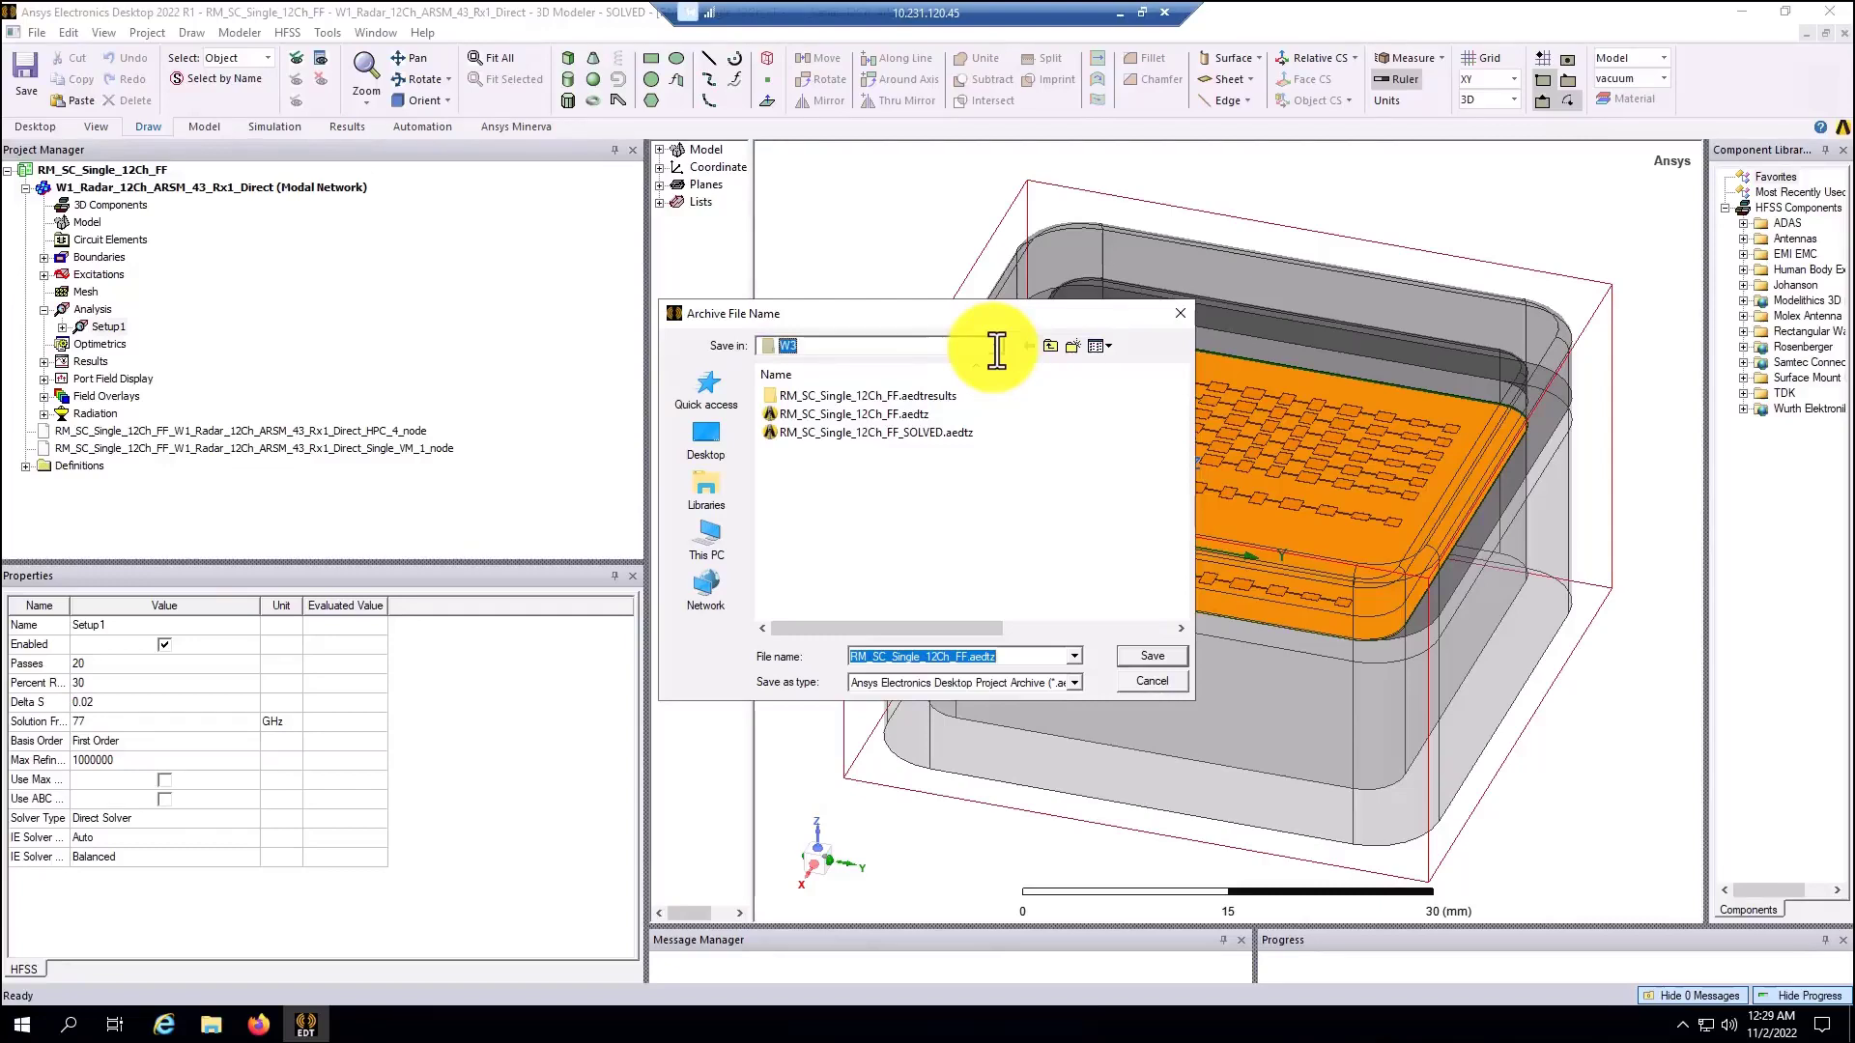
click(879, 345)
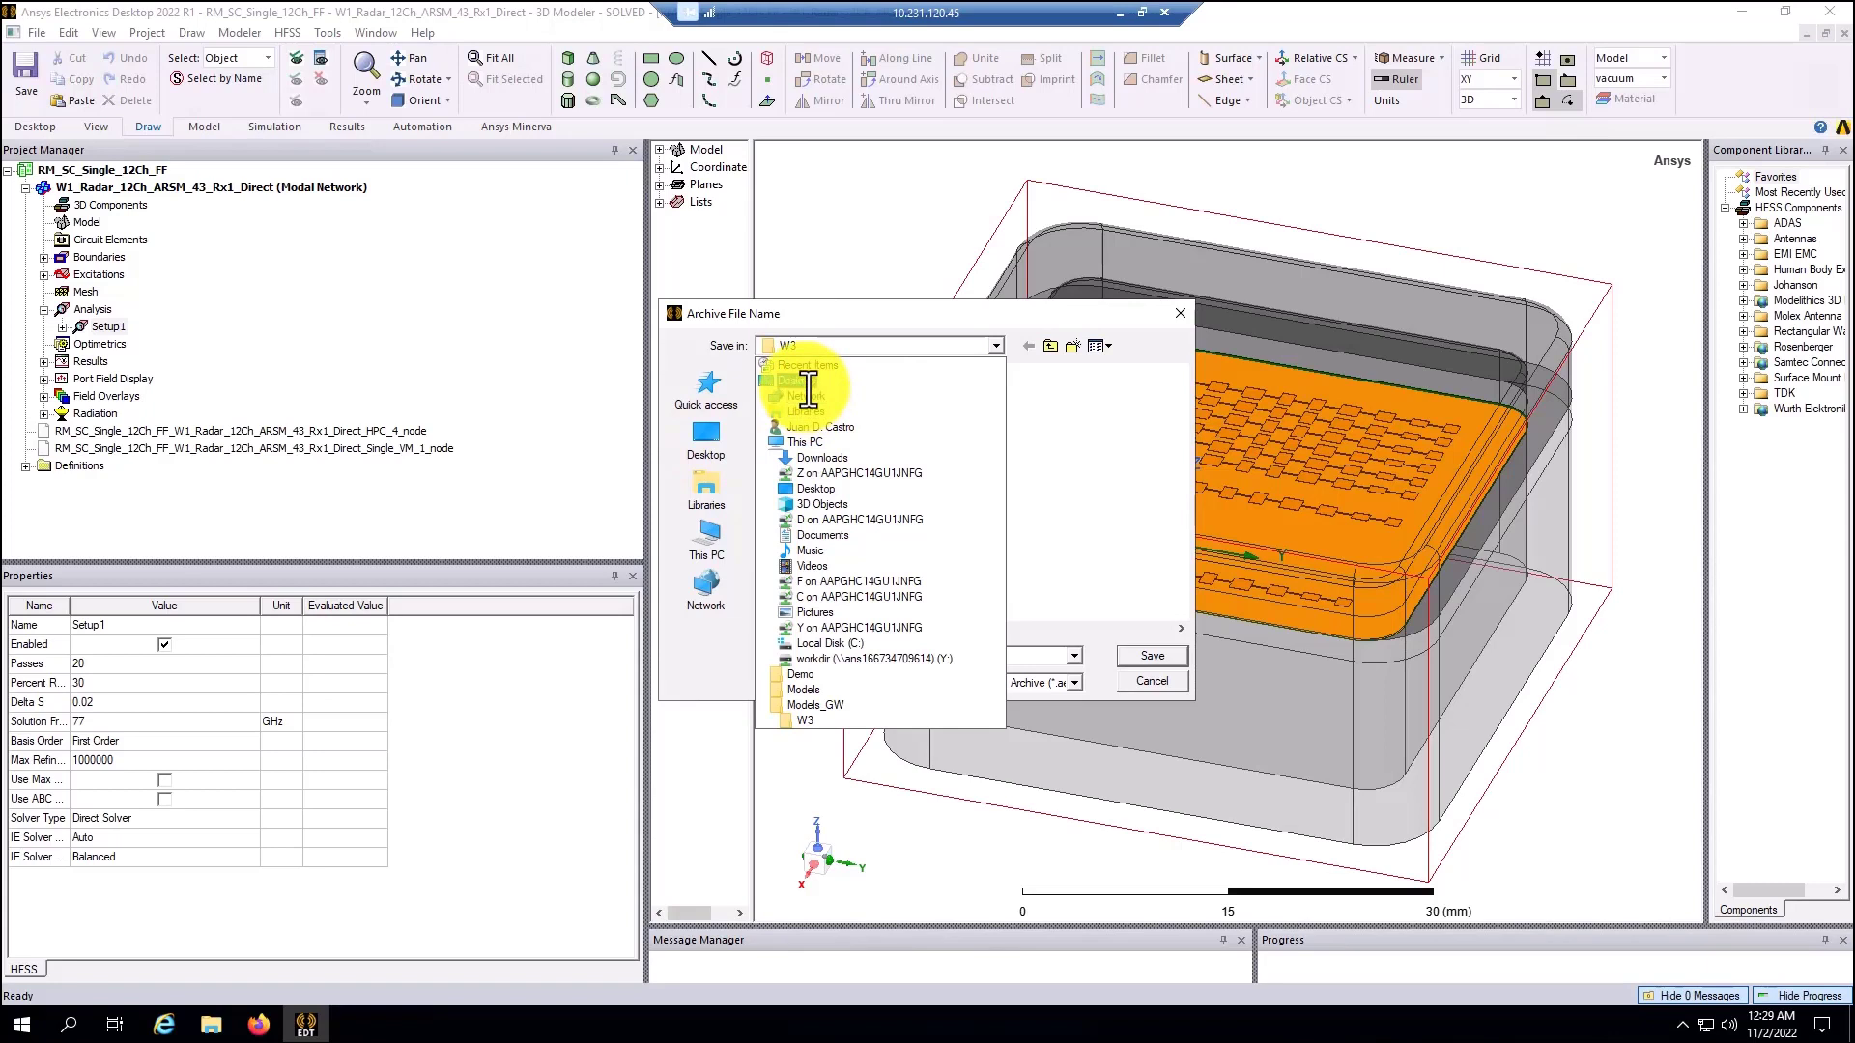
click(819, 489)
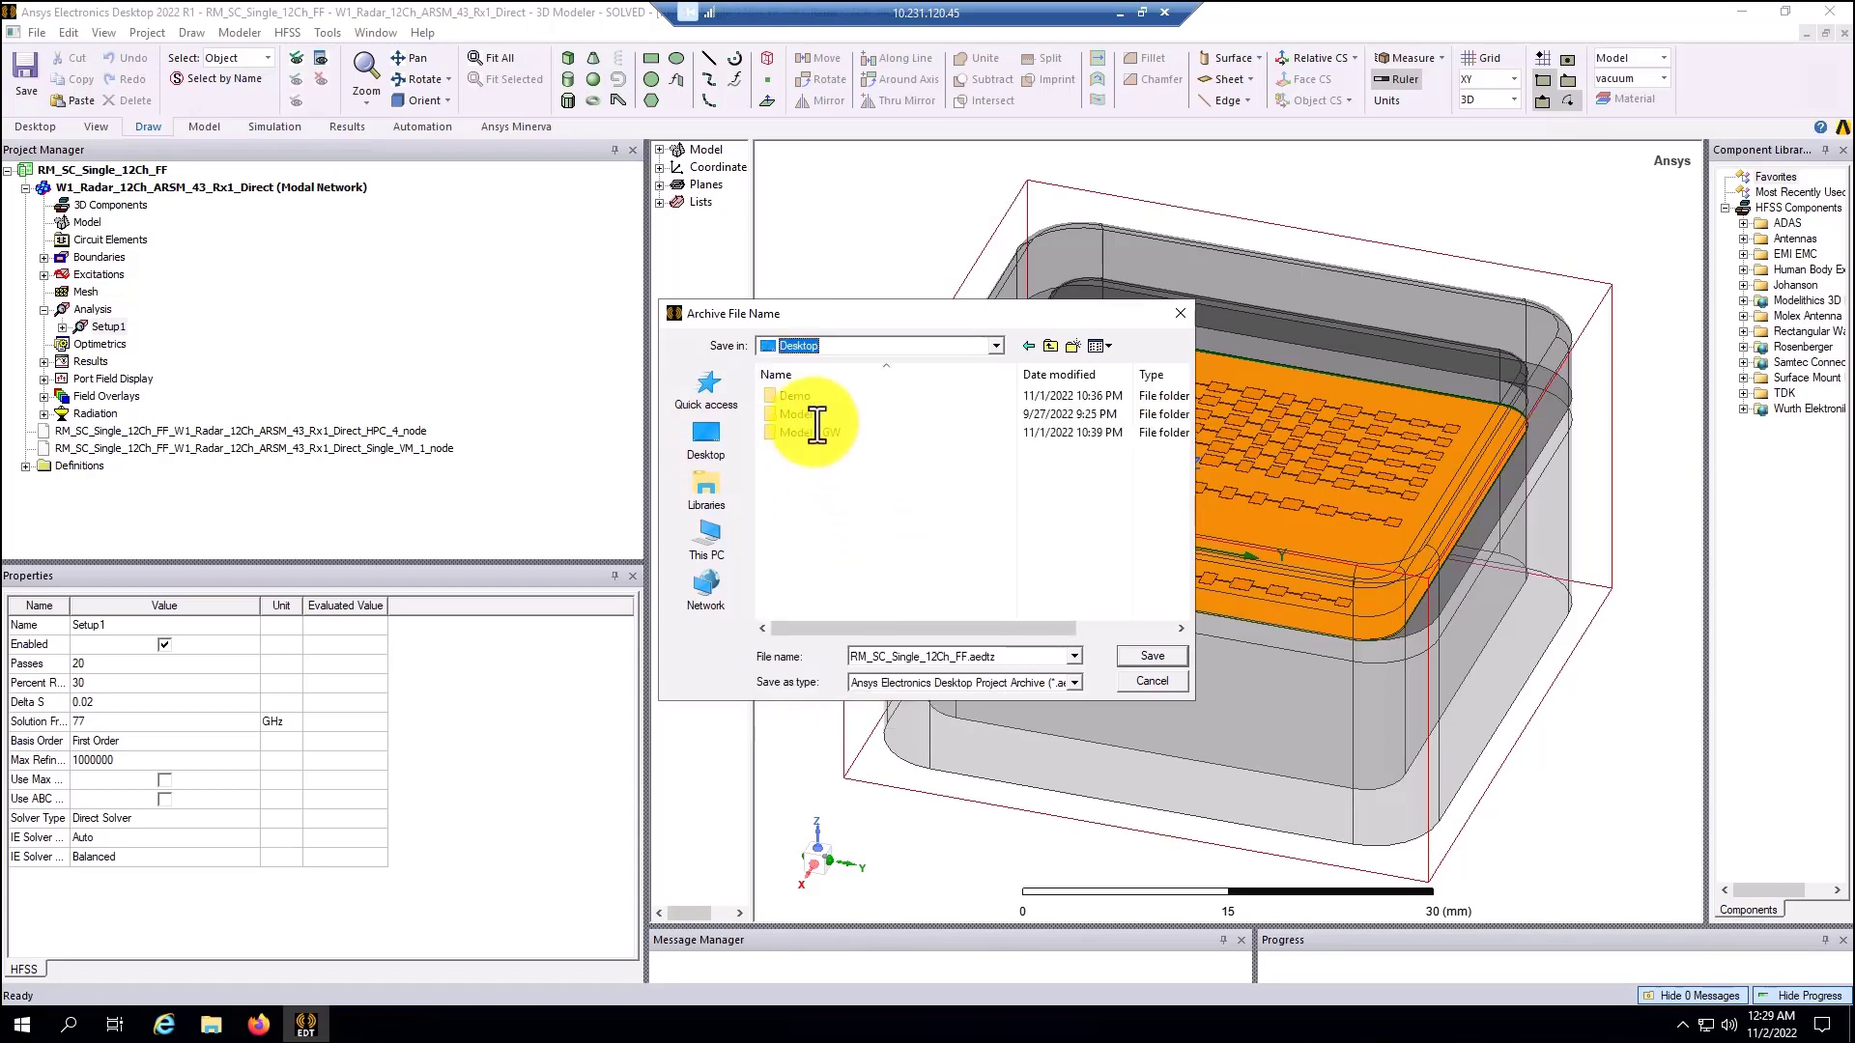
double_click(789, 397)
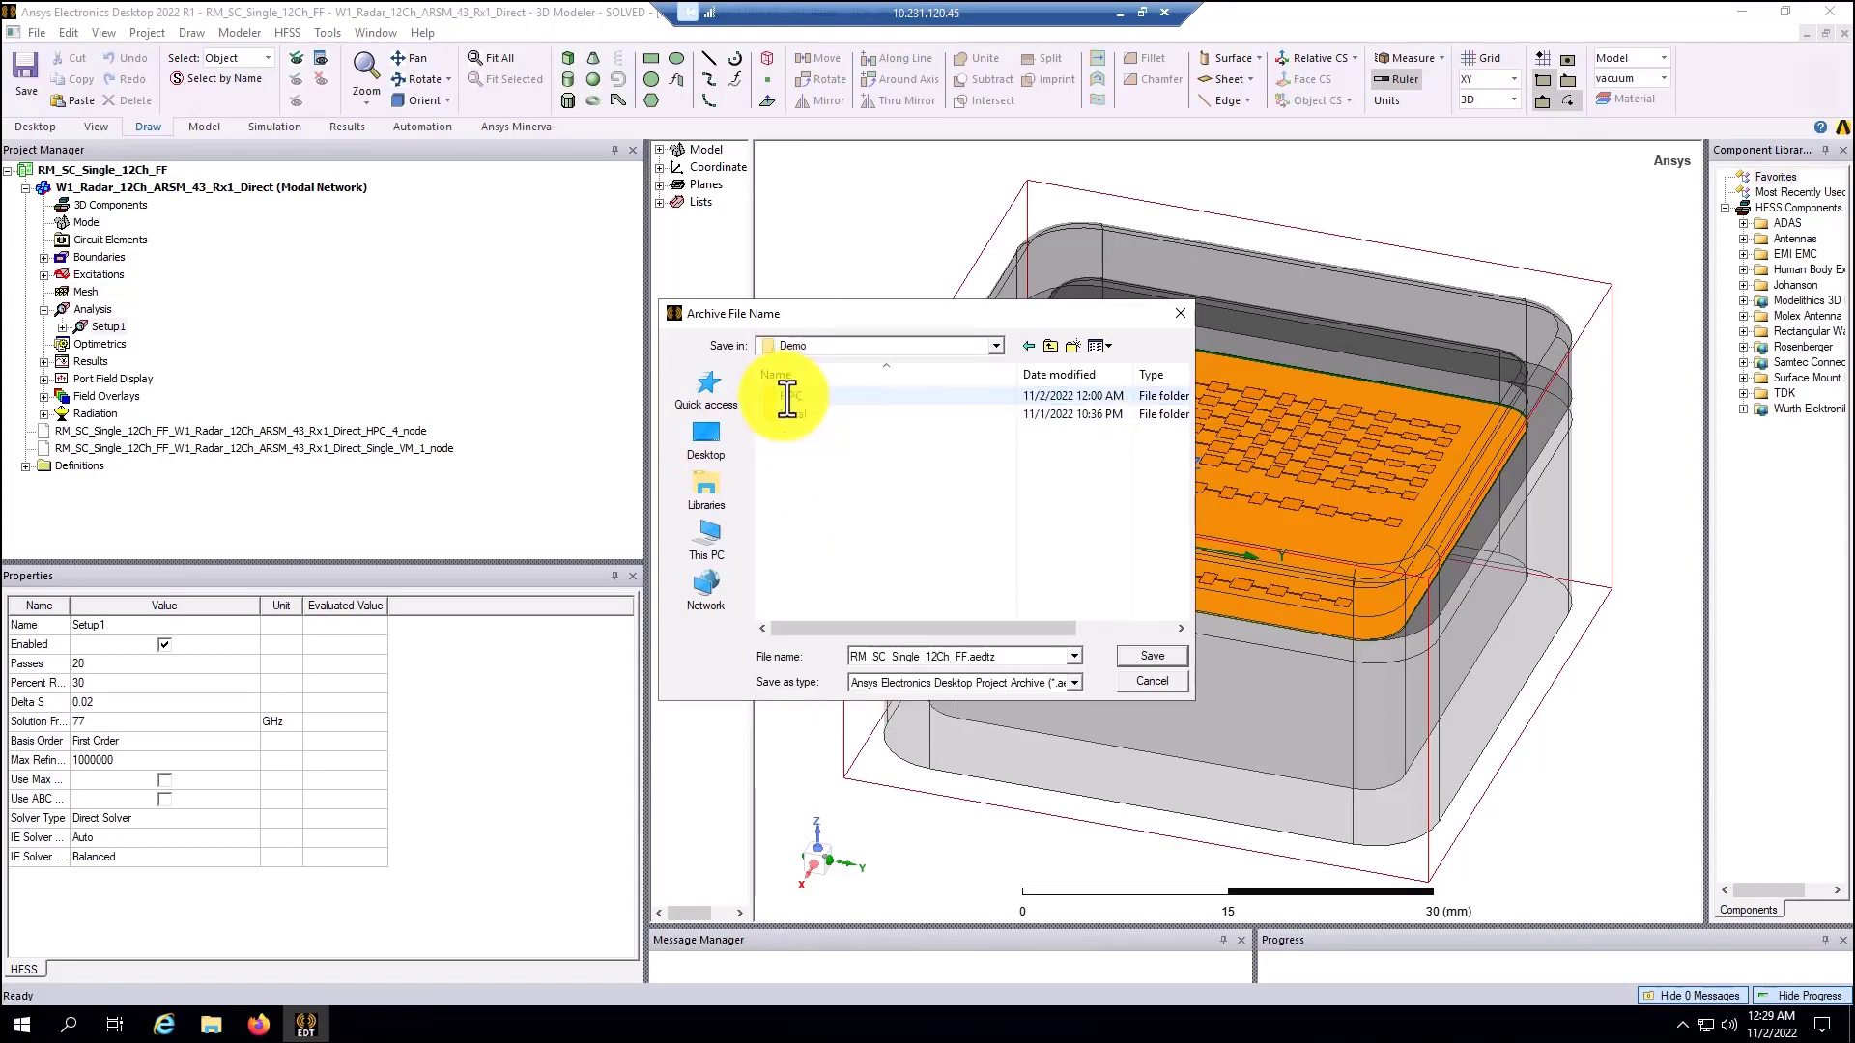
double_click(788, 397)
double_click(786, 395)
Step: Save the archive as RM_SC_Single_12Ch_FF_SOLVED.aedtz and dismiss the completion message
double_click(948, 656)
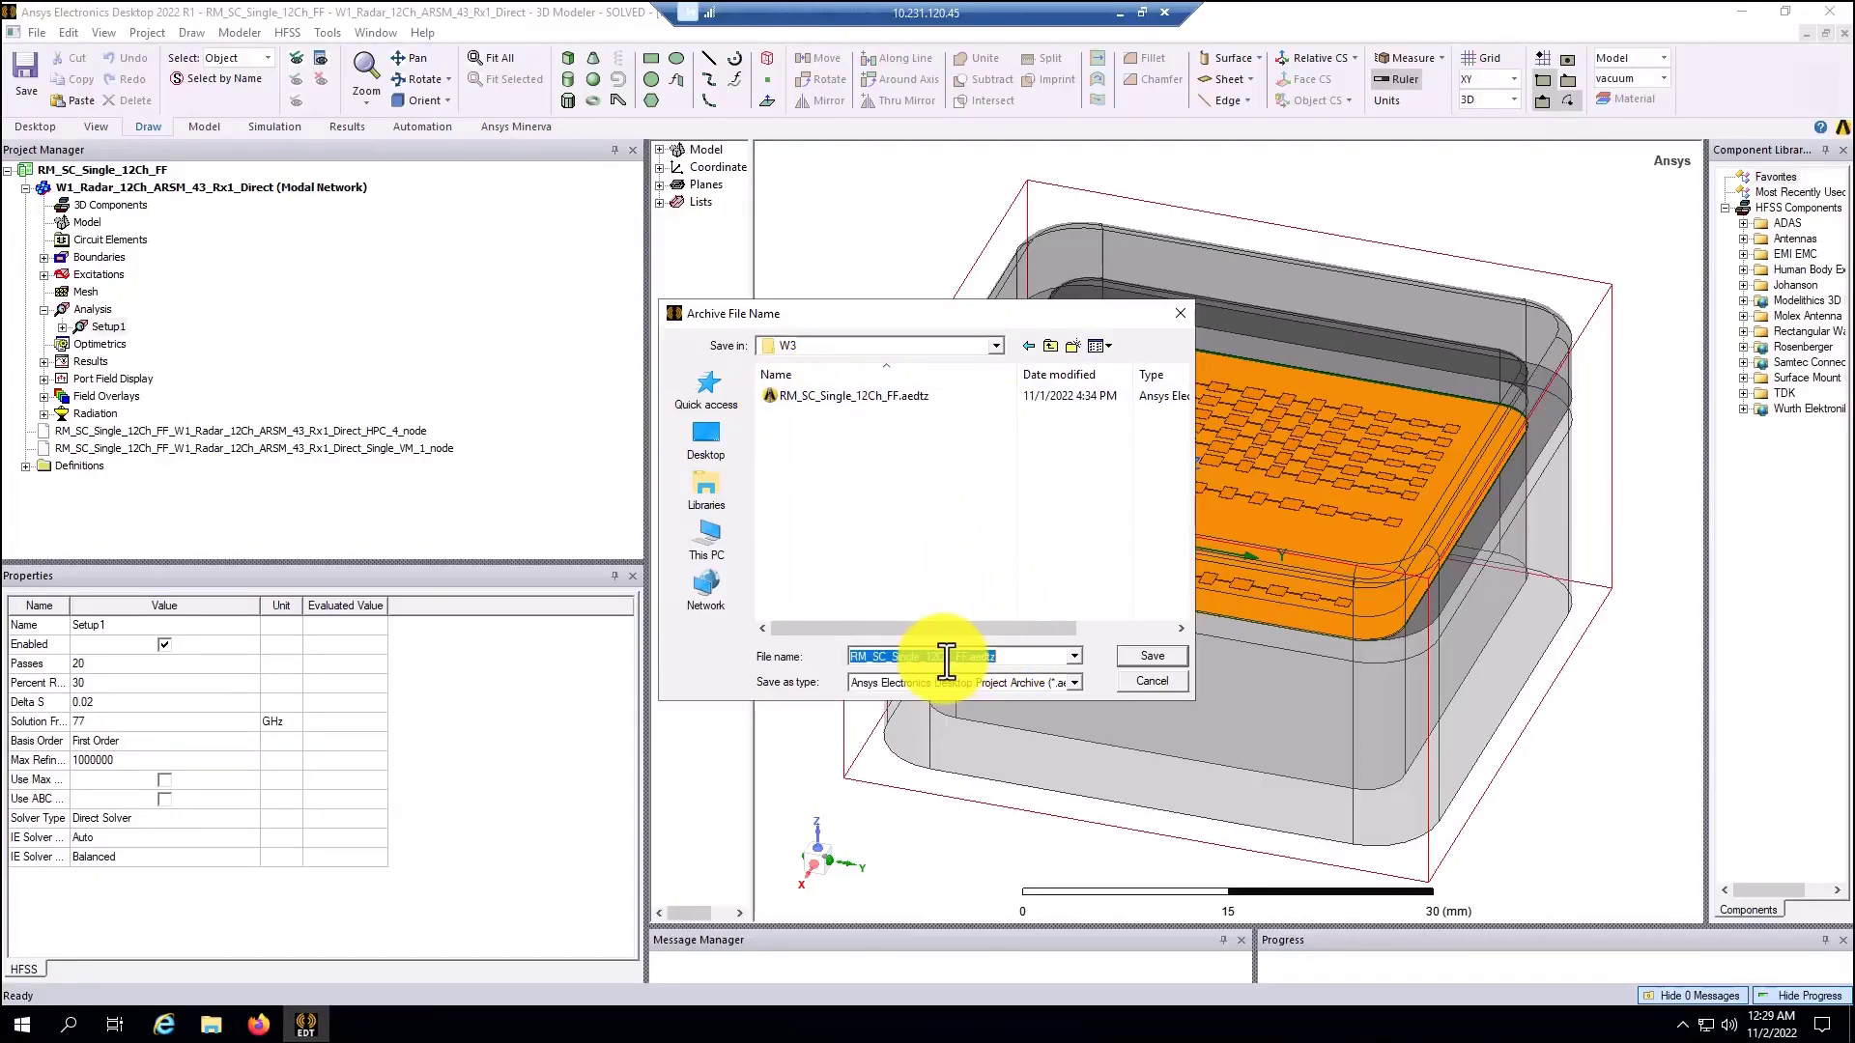
click(971, 656)
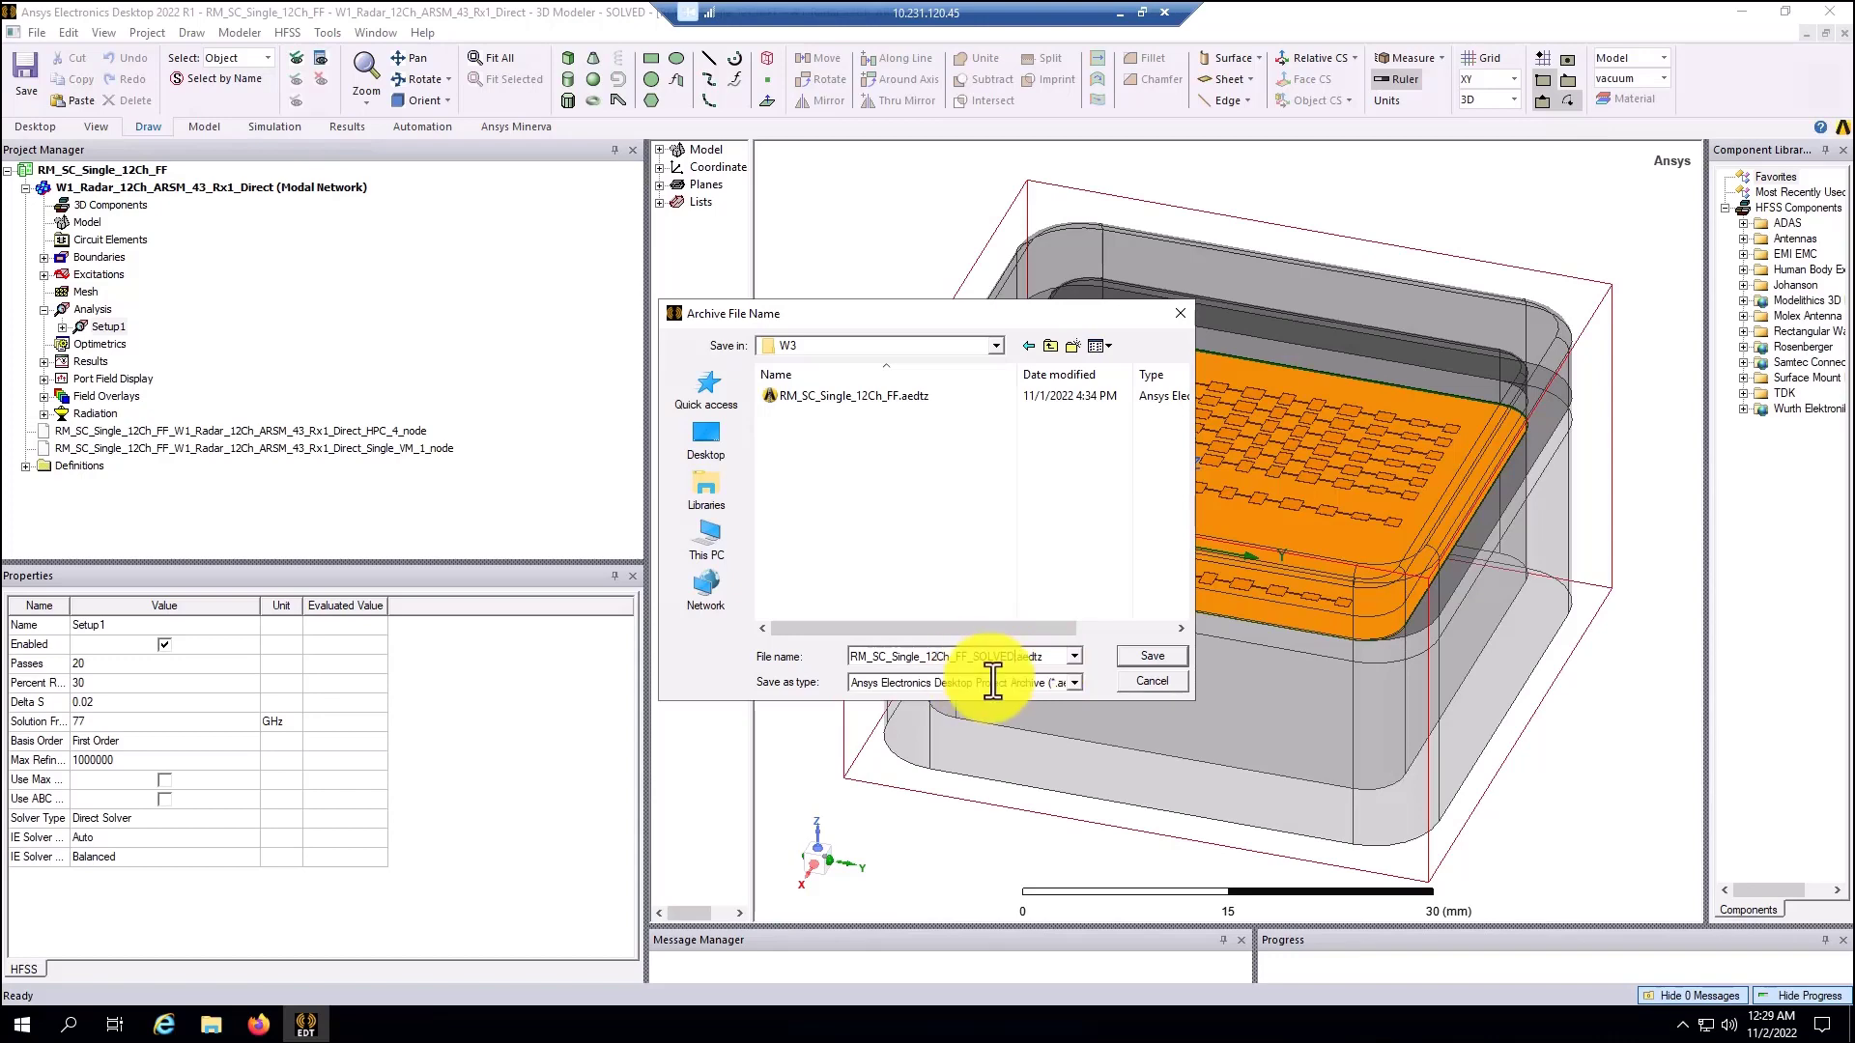
click(1132, 656)
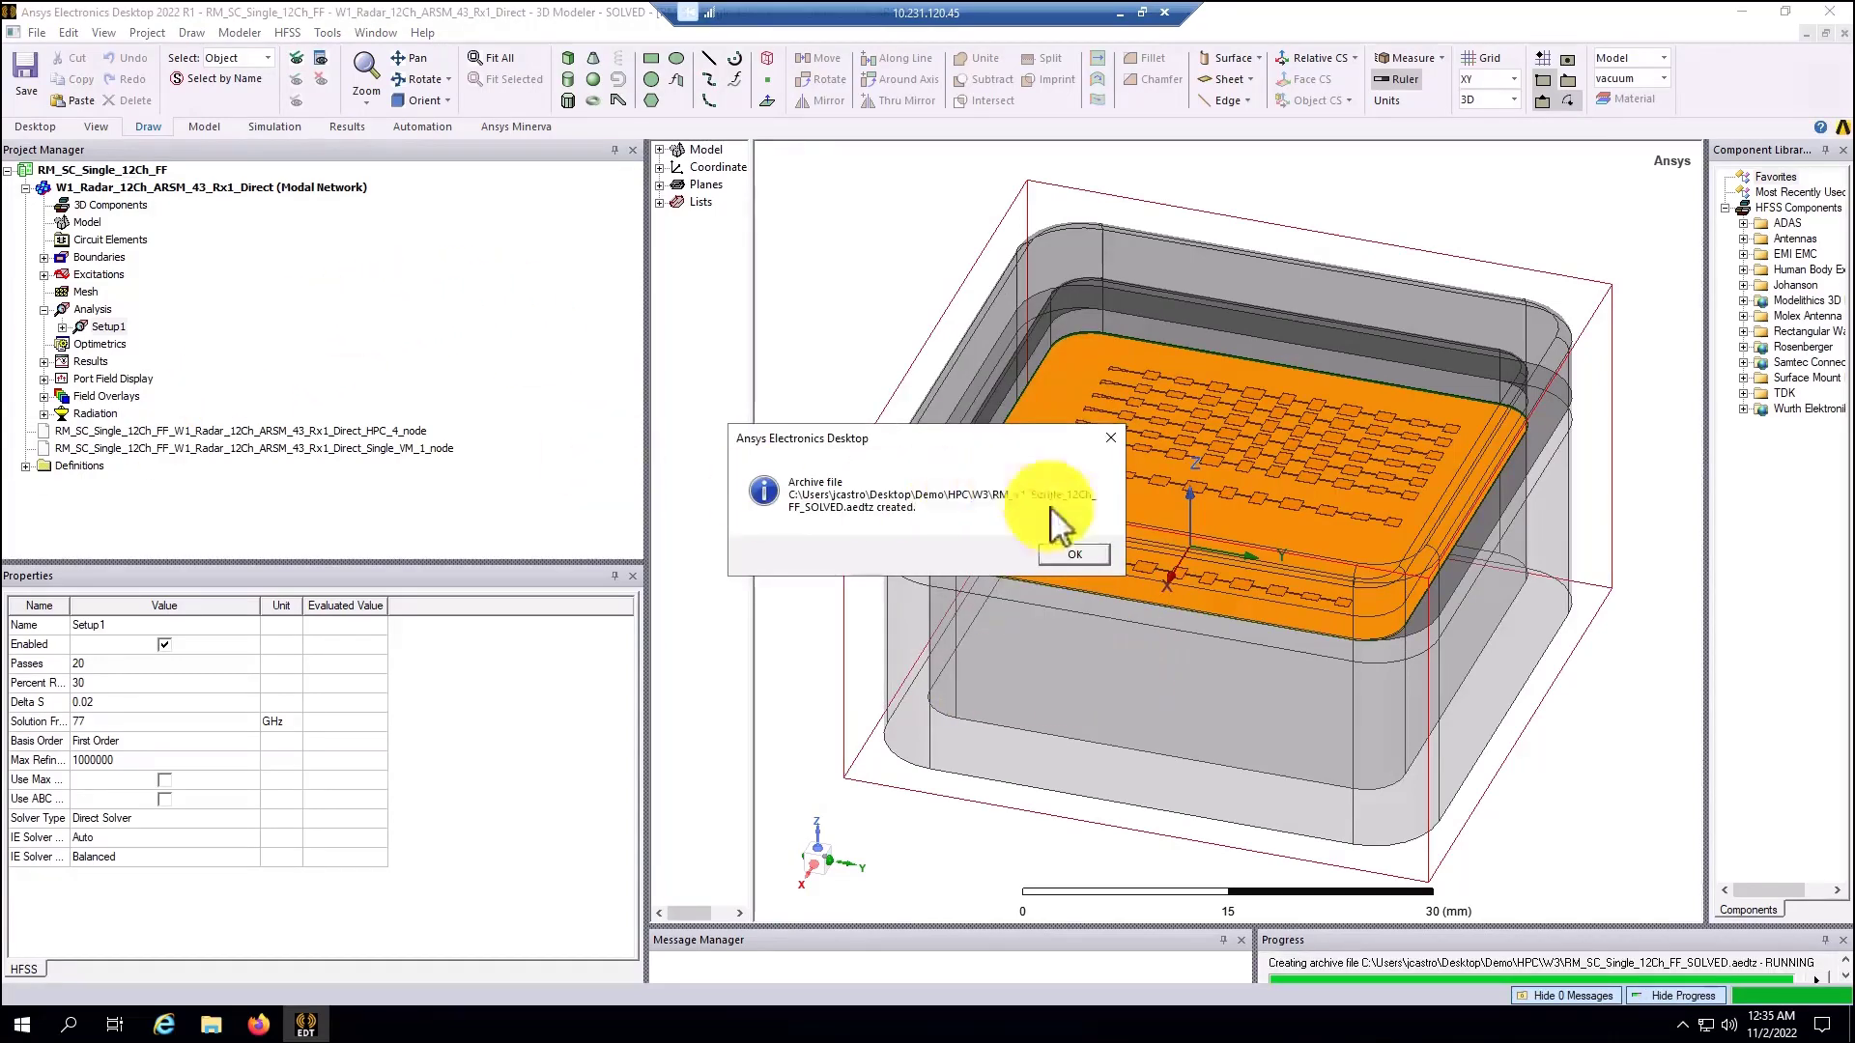
click(1074, 555)
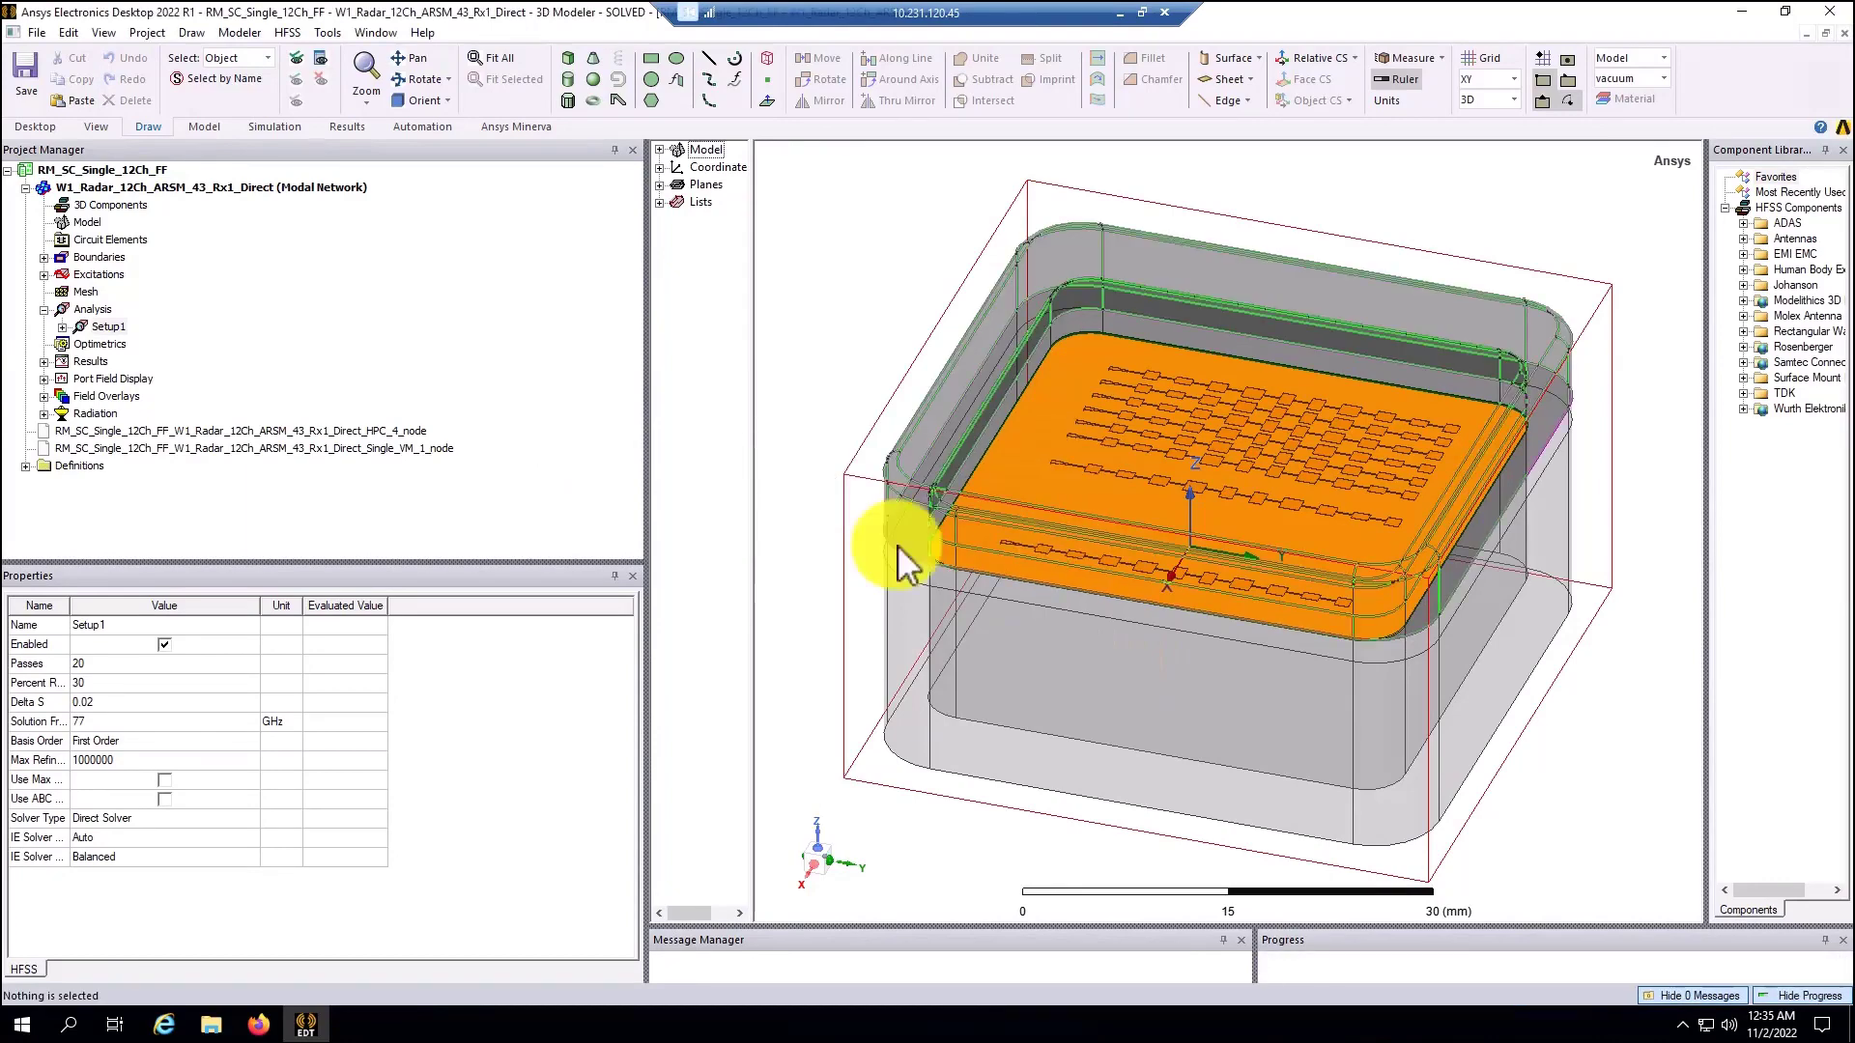
Step: Open S Parameter Plot 1 and Directivity Plots Rx1, Rx2 and Rx3 from Results
click(43, 361)
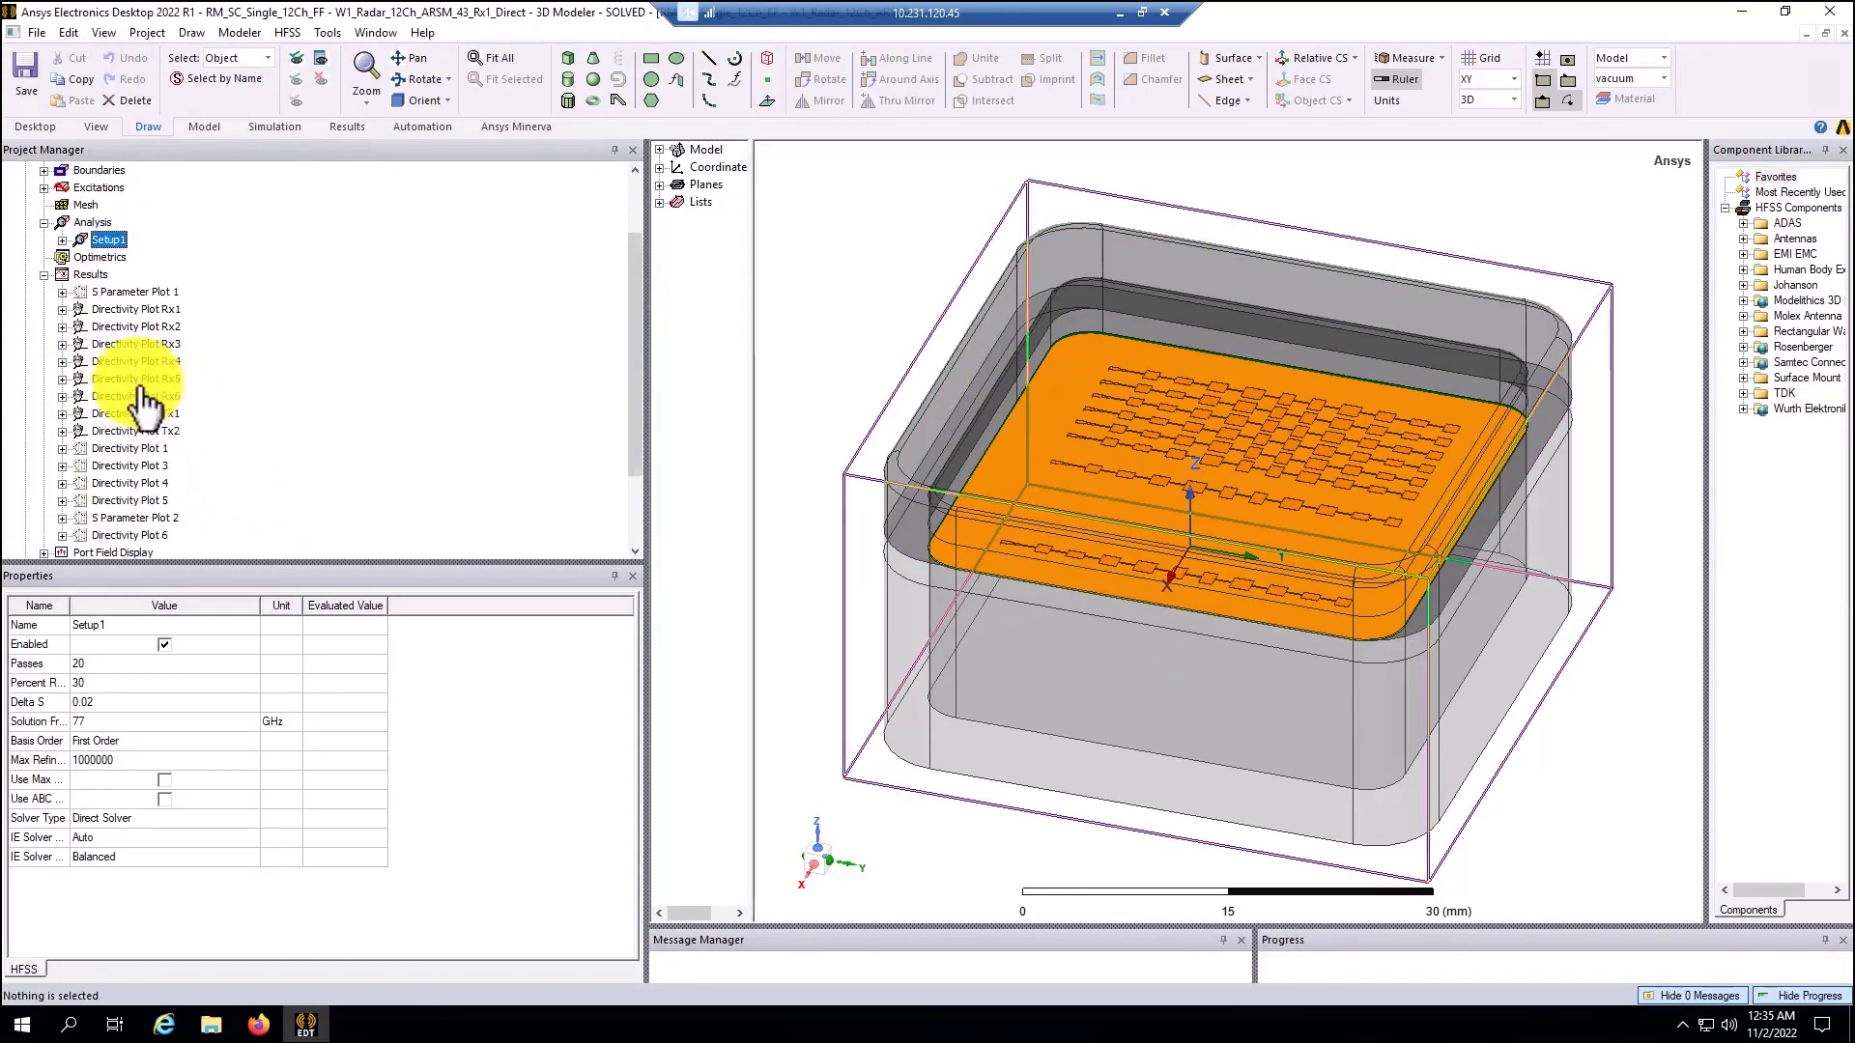
click(111, 292)
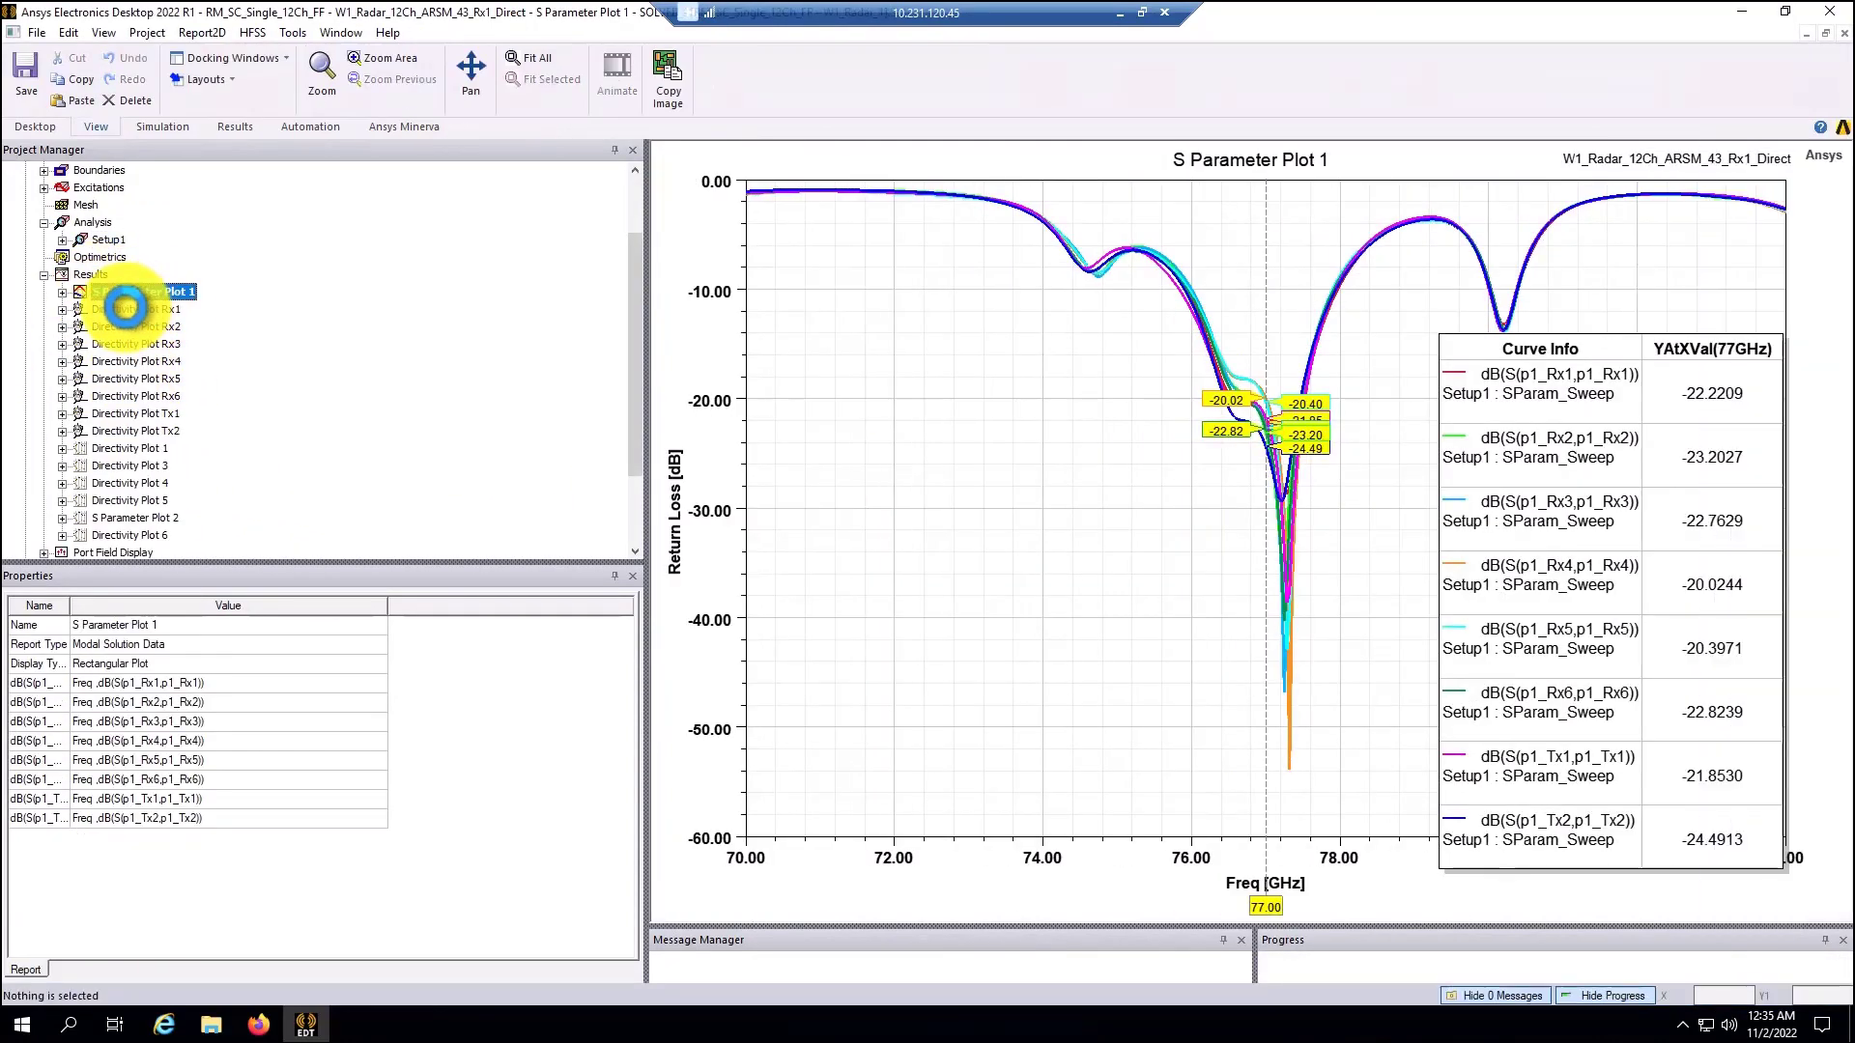
double_click(130, 309)
double_click(121, 327)
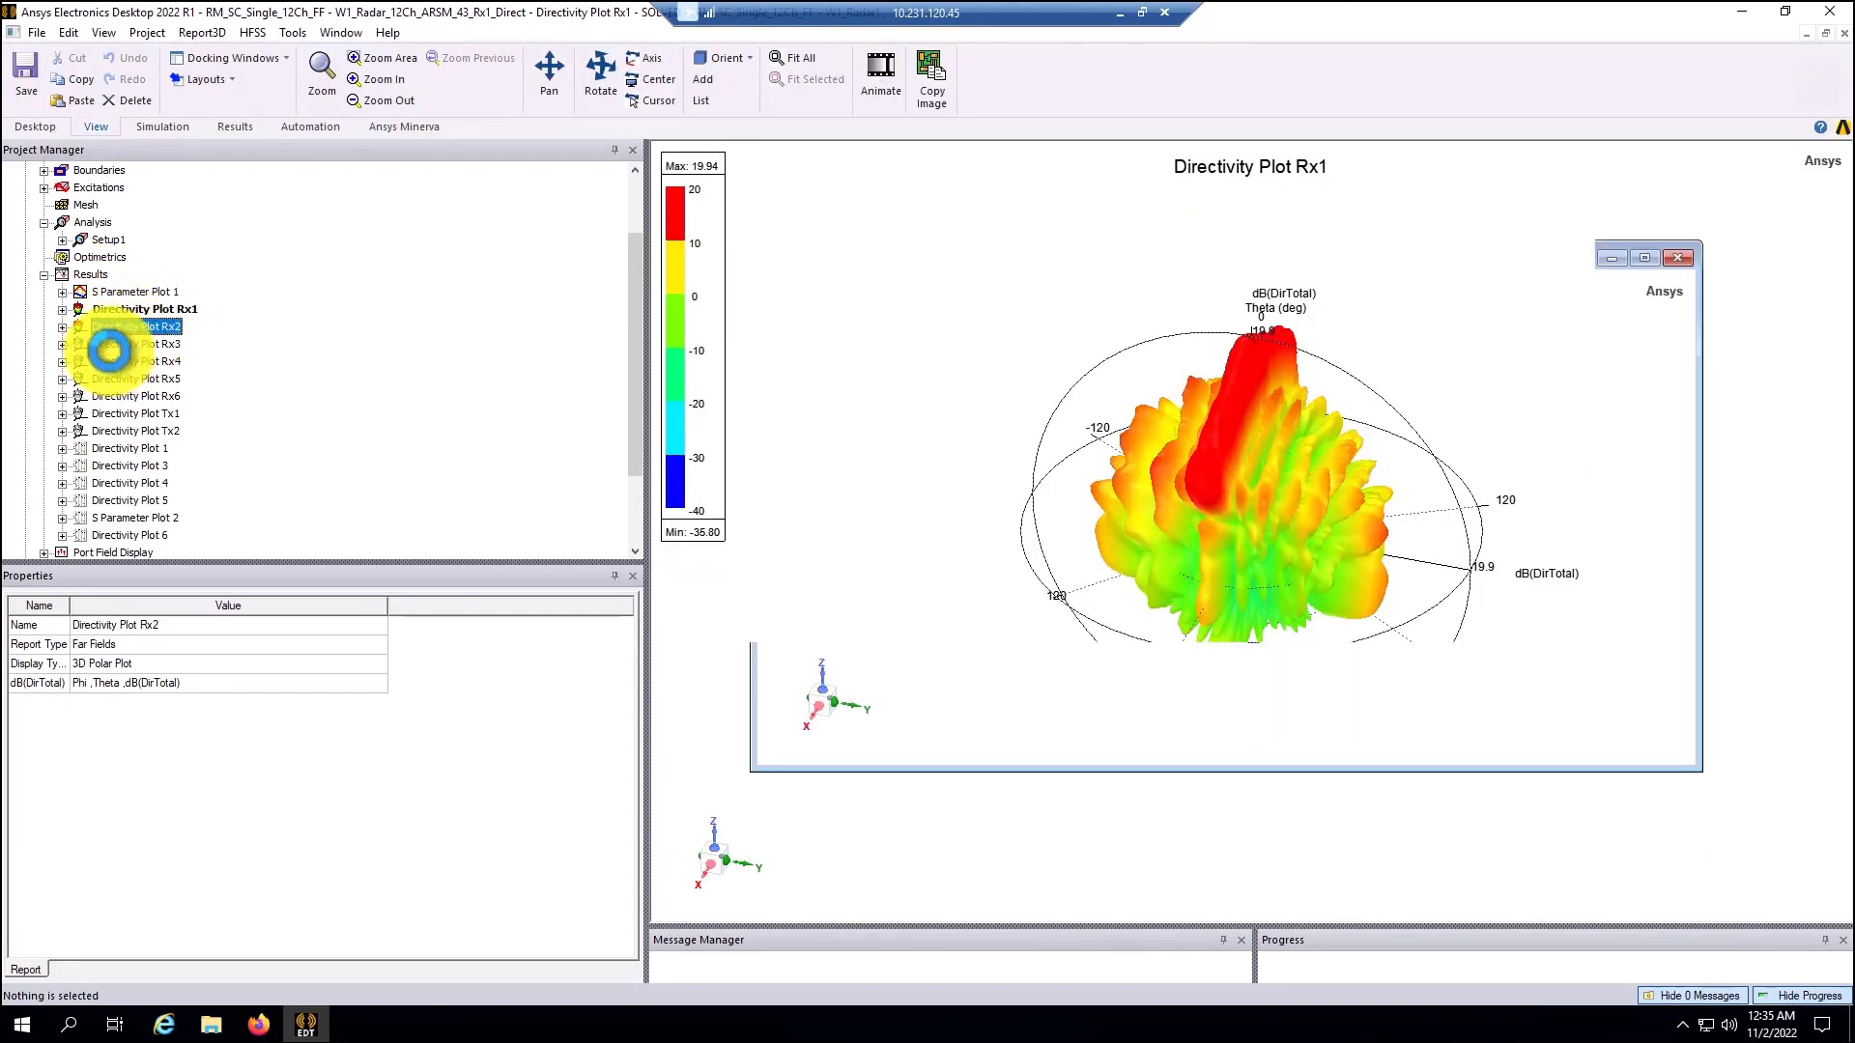
click(116, 344)
Step: Close the project and switch back to the Ansys Gateway dashboard in Firefox
scroll(197, 403, up, 2)
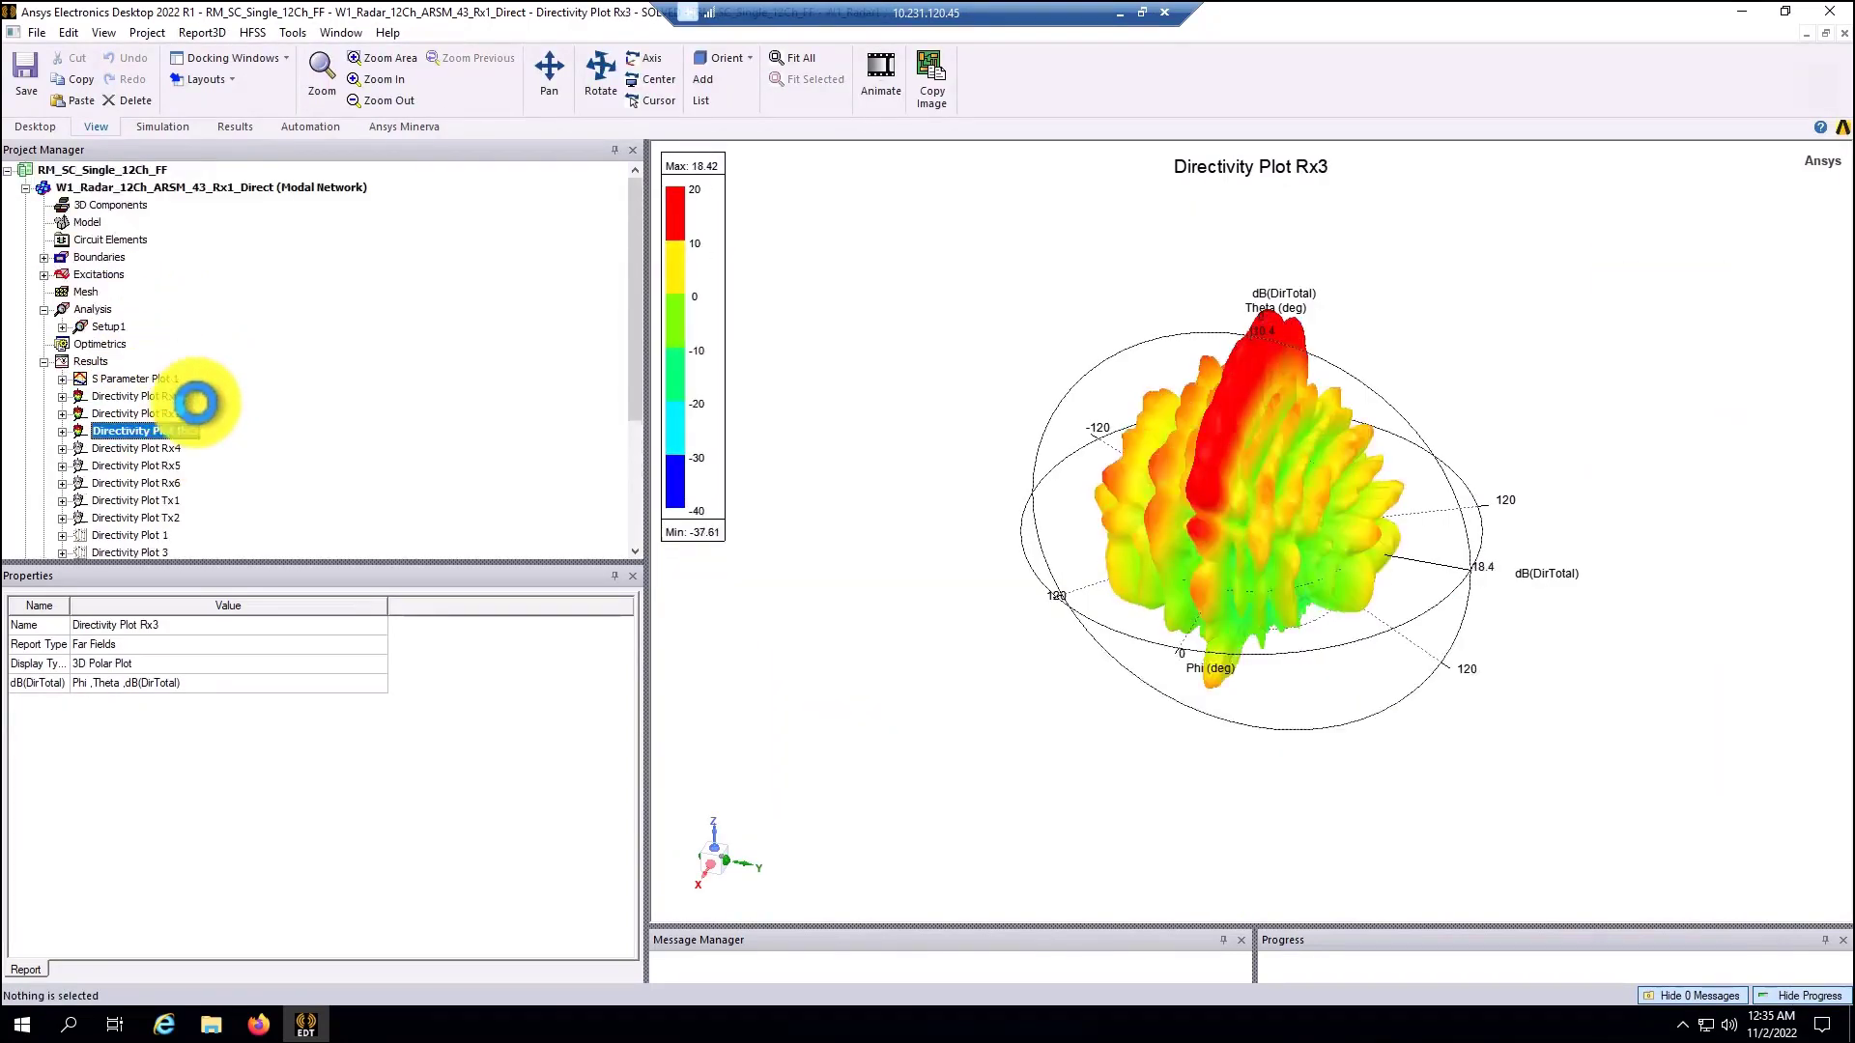
right_click(96, 171)
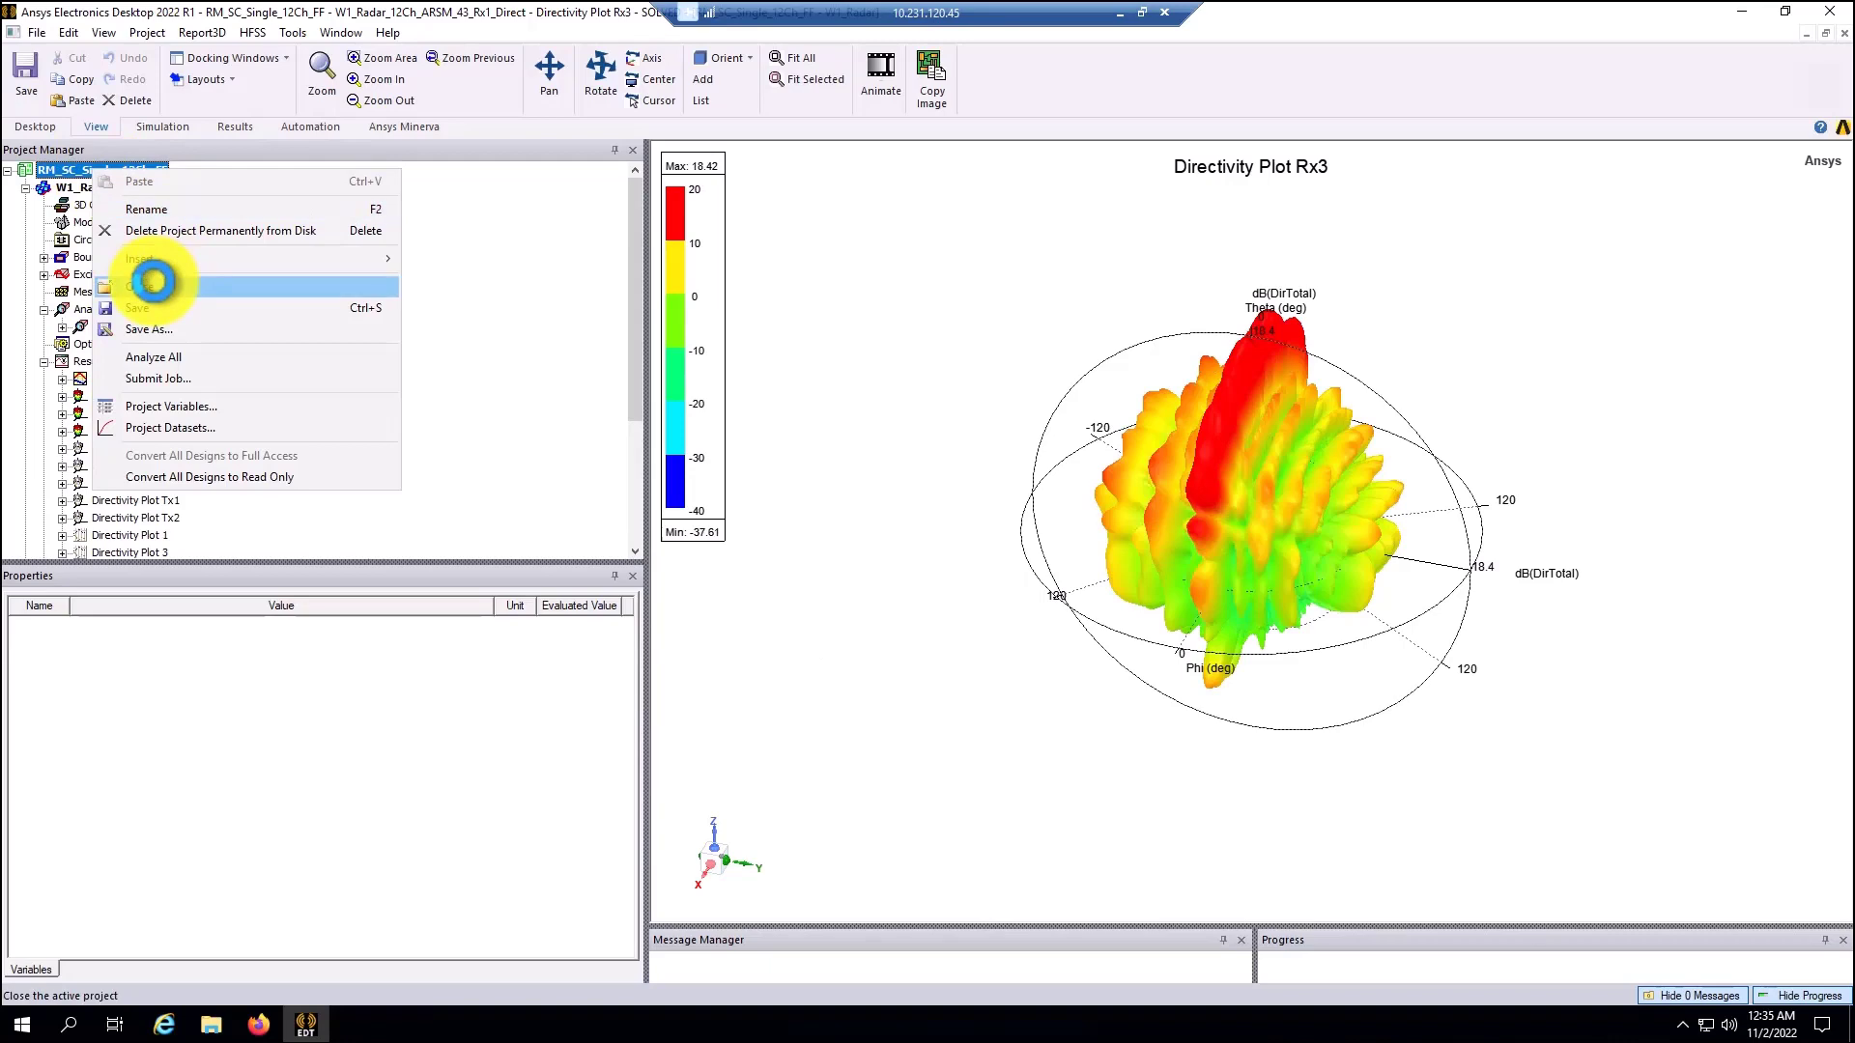
click(145, 286)
click(261, 1016)
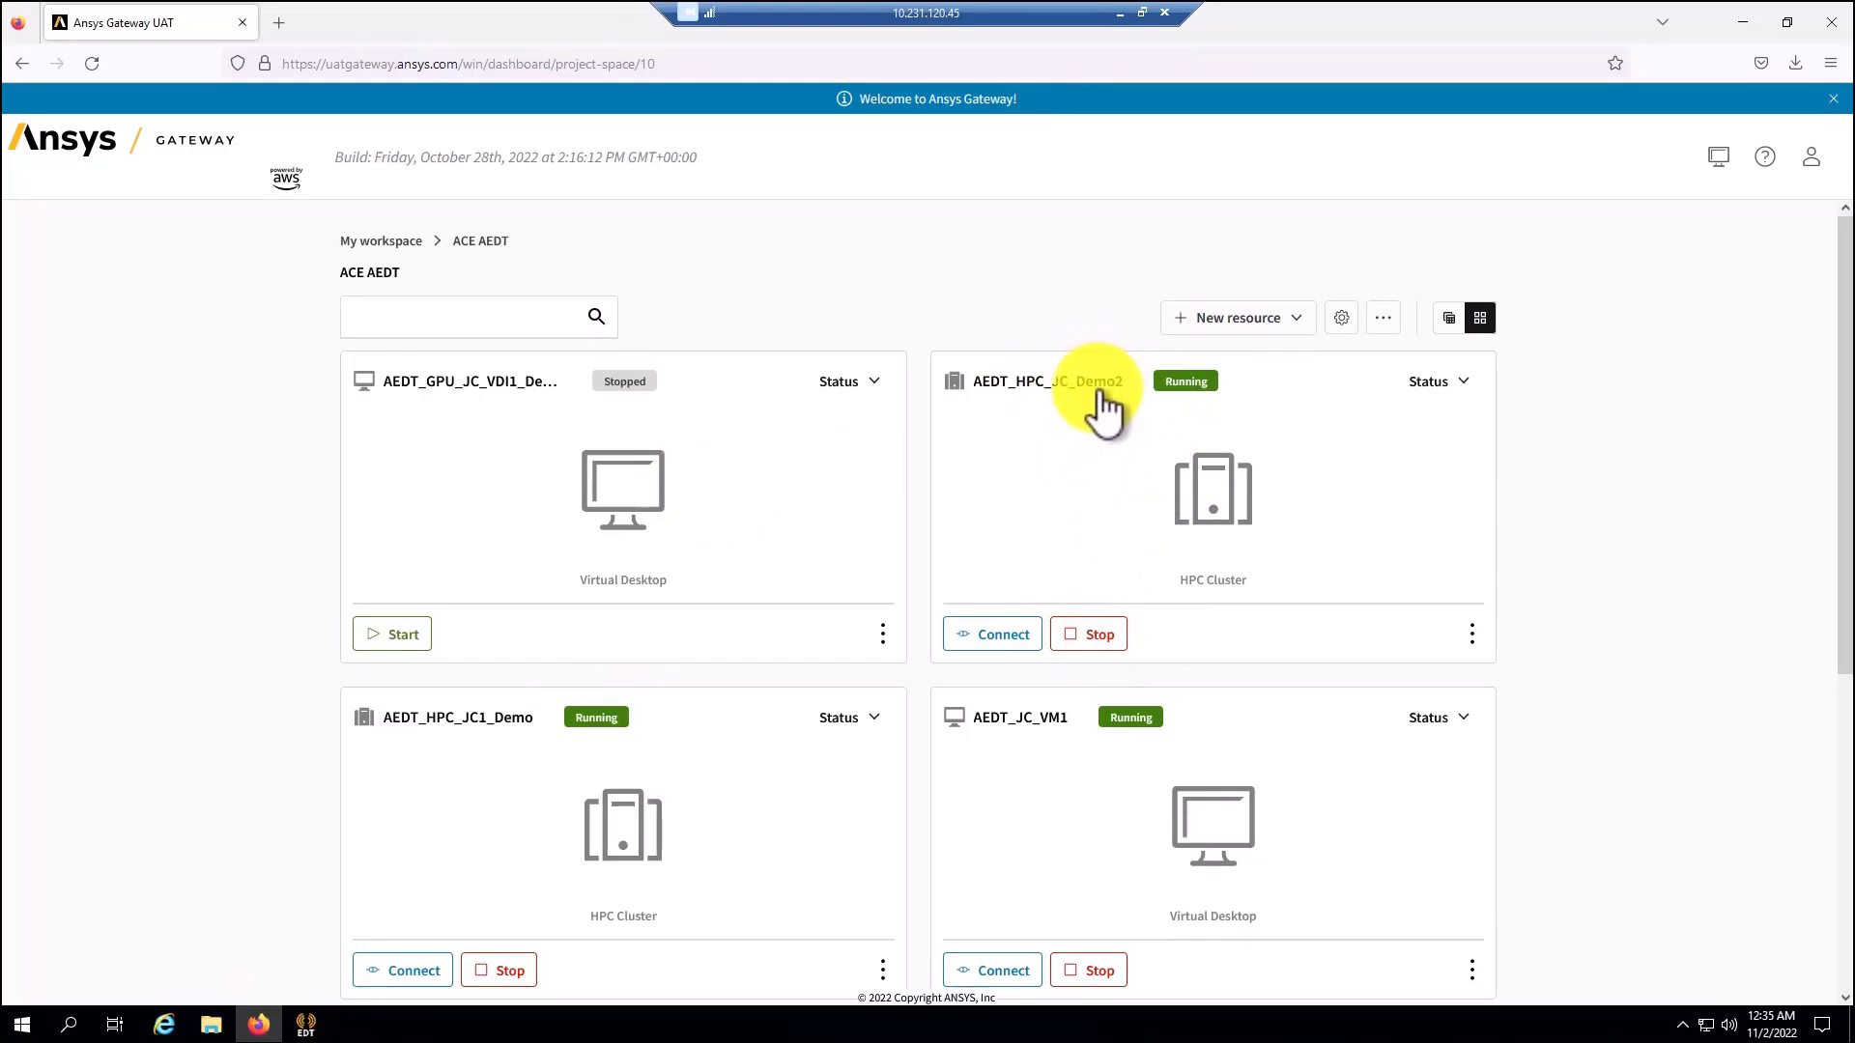
Step: Stop the AEDT_HPC_JC_Demo2 and AEDT_HPC_JC1_Demo clusters, then open the W3 folder in File Explorer
click(1099, 638)
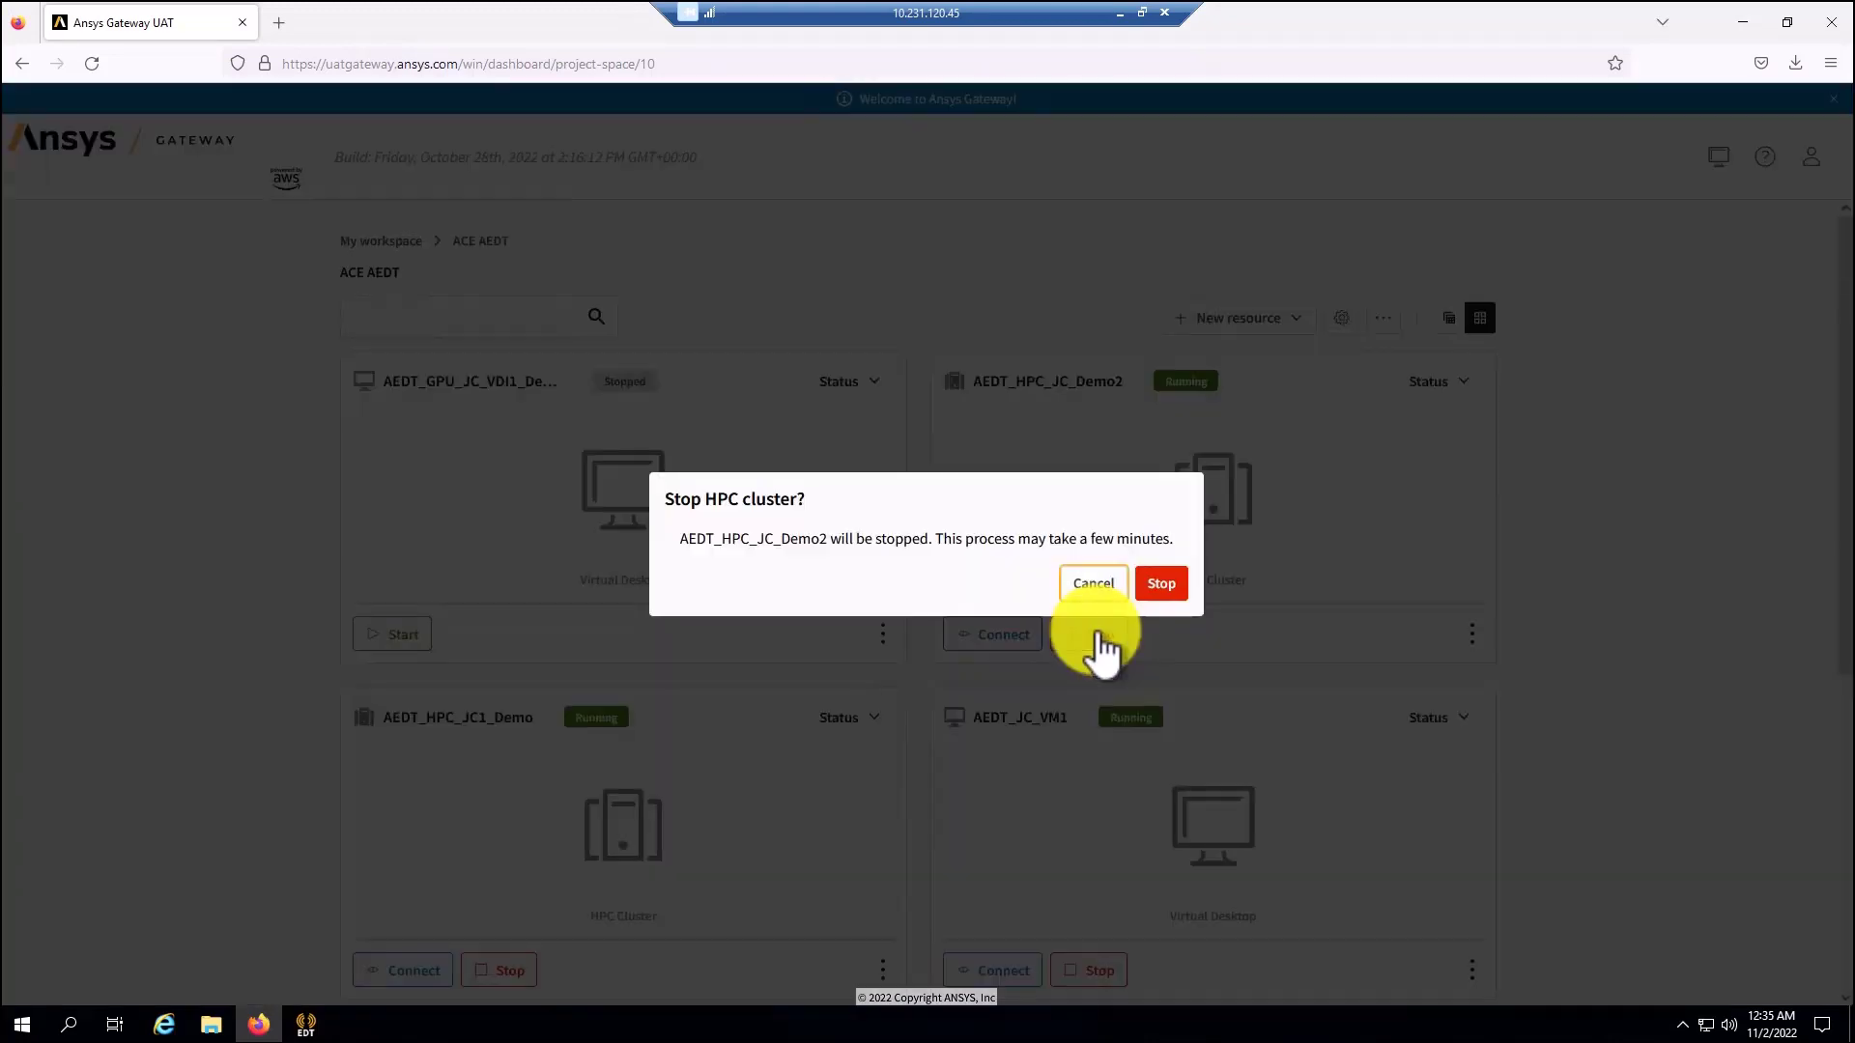
click(1163, 585)
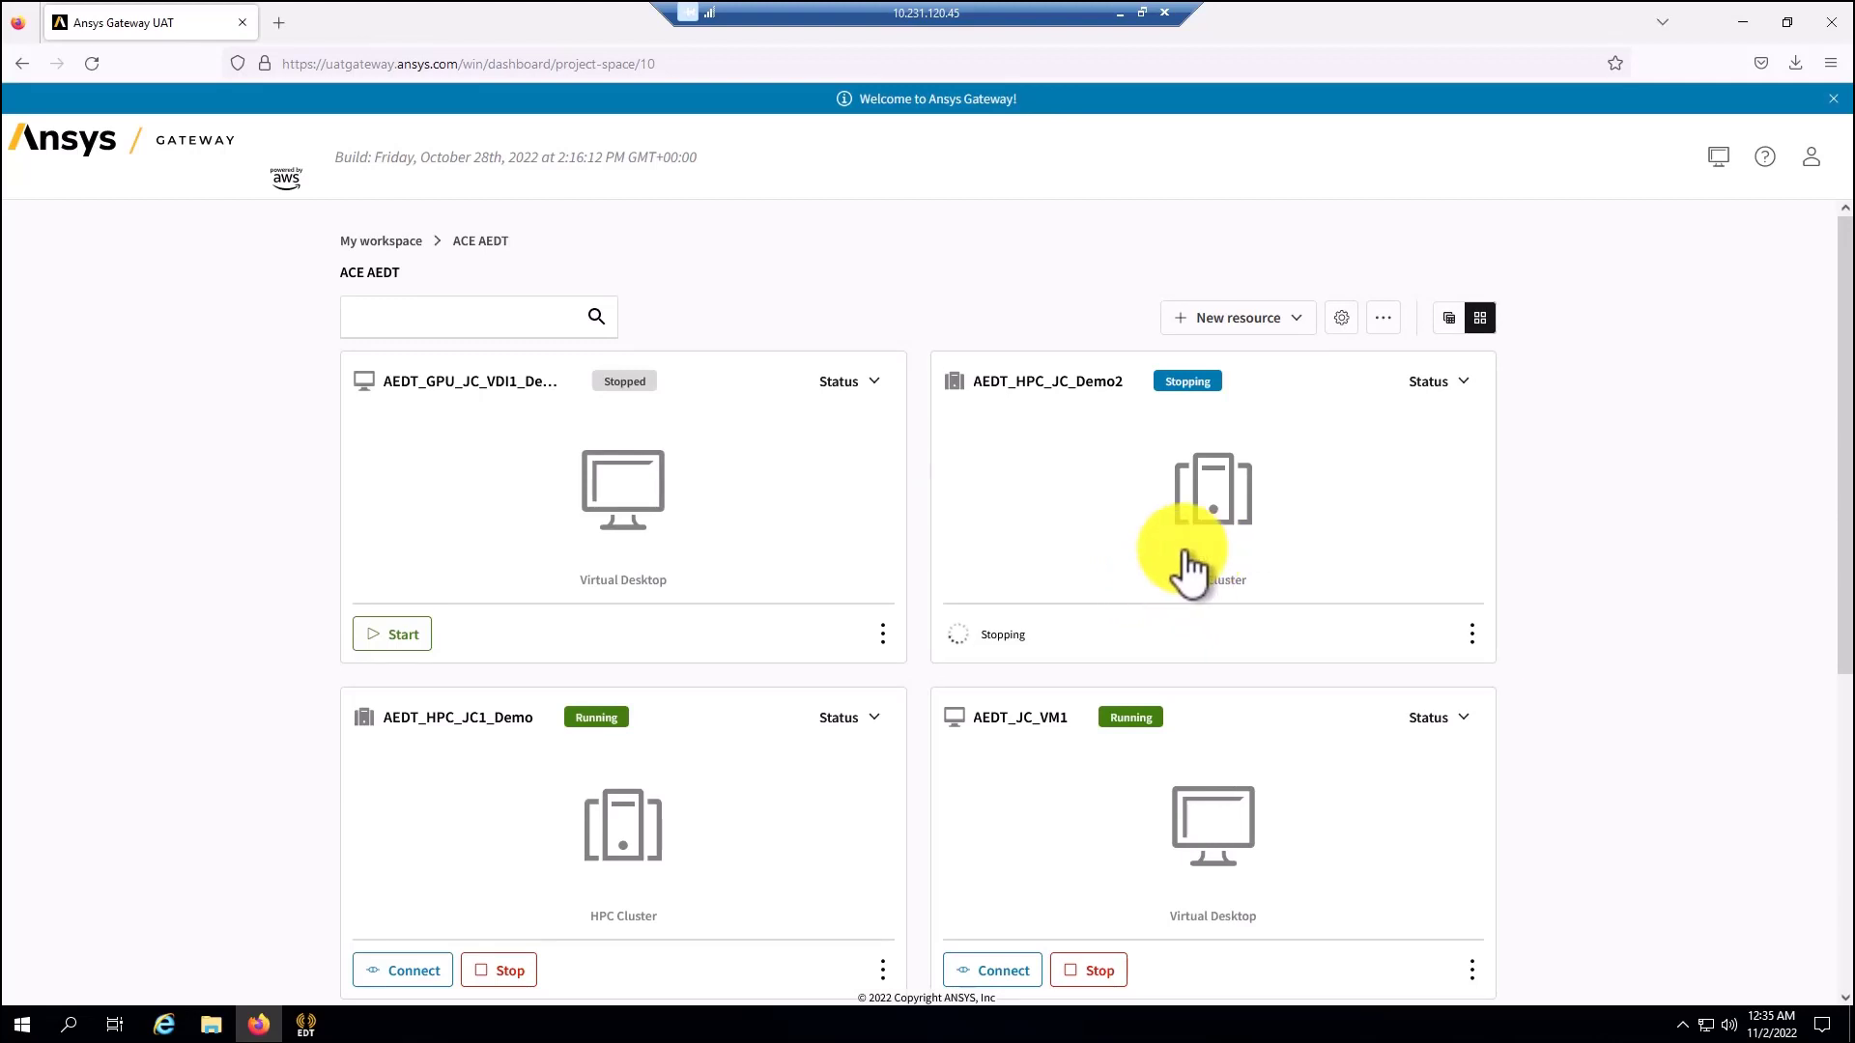
click(507, 972)
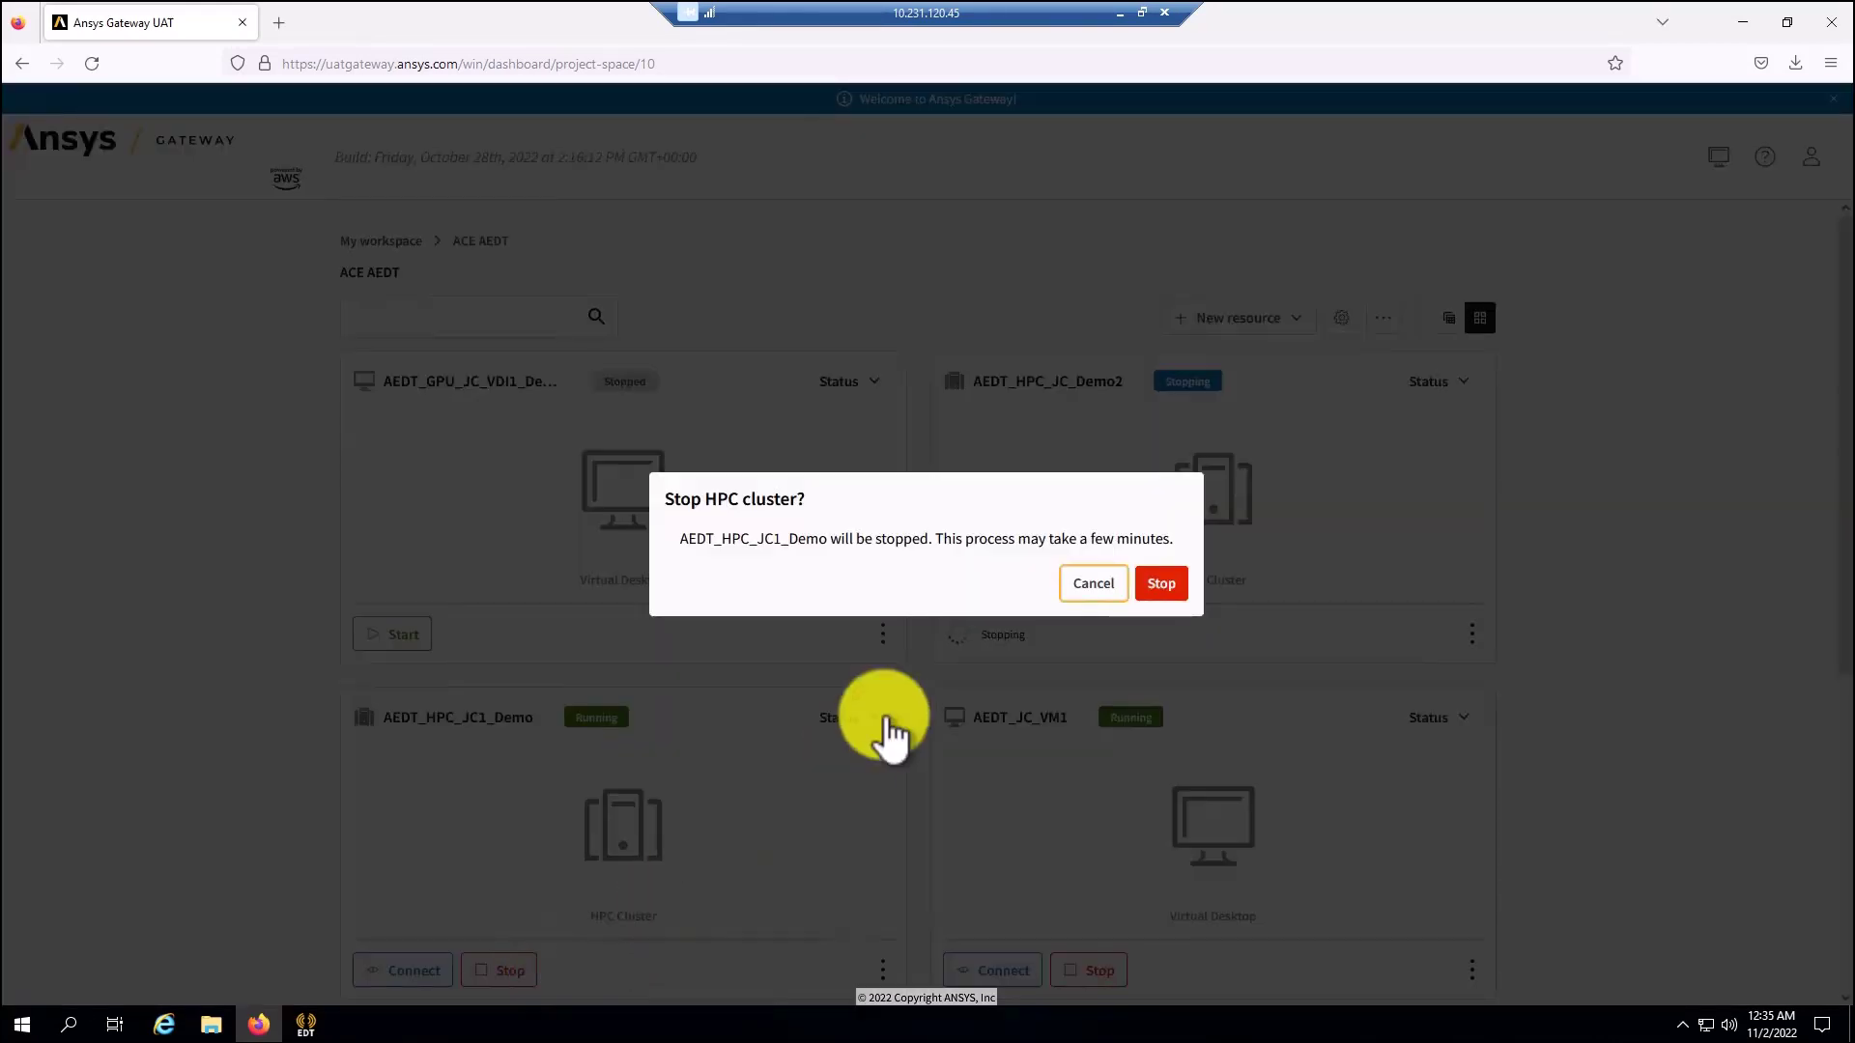
click(1163, 583)
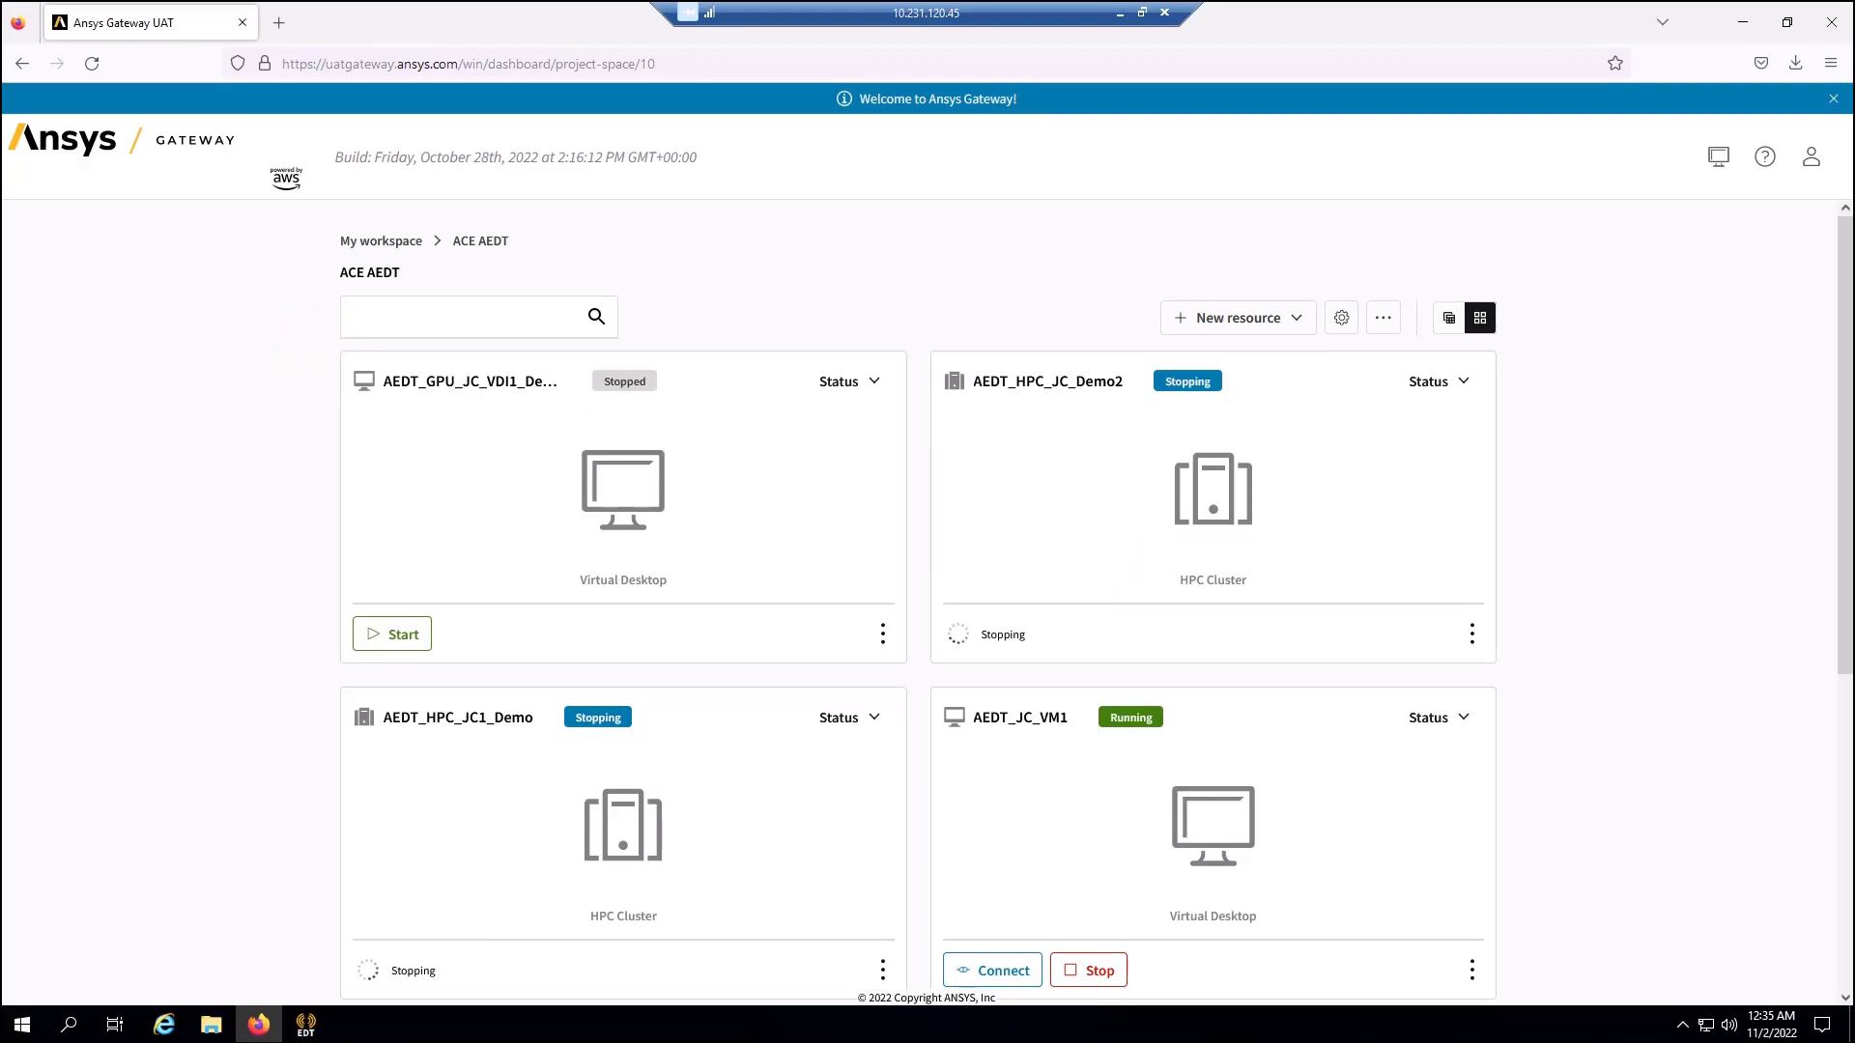
click(211, 1024)
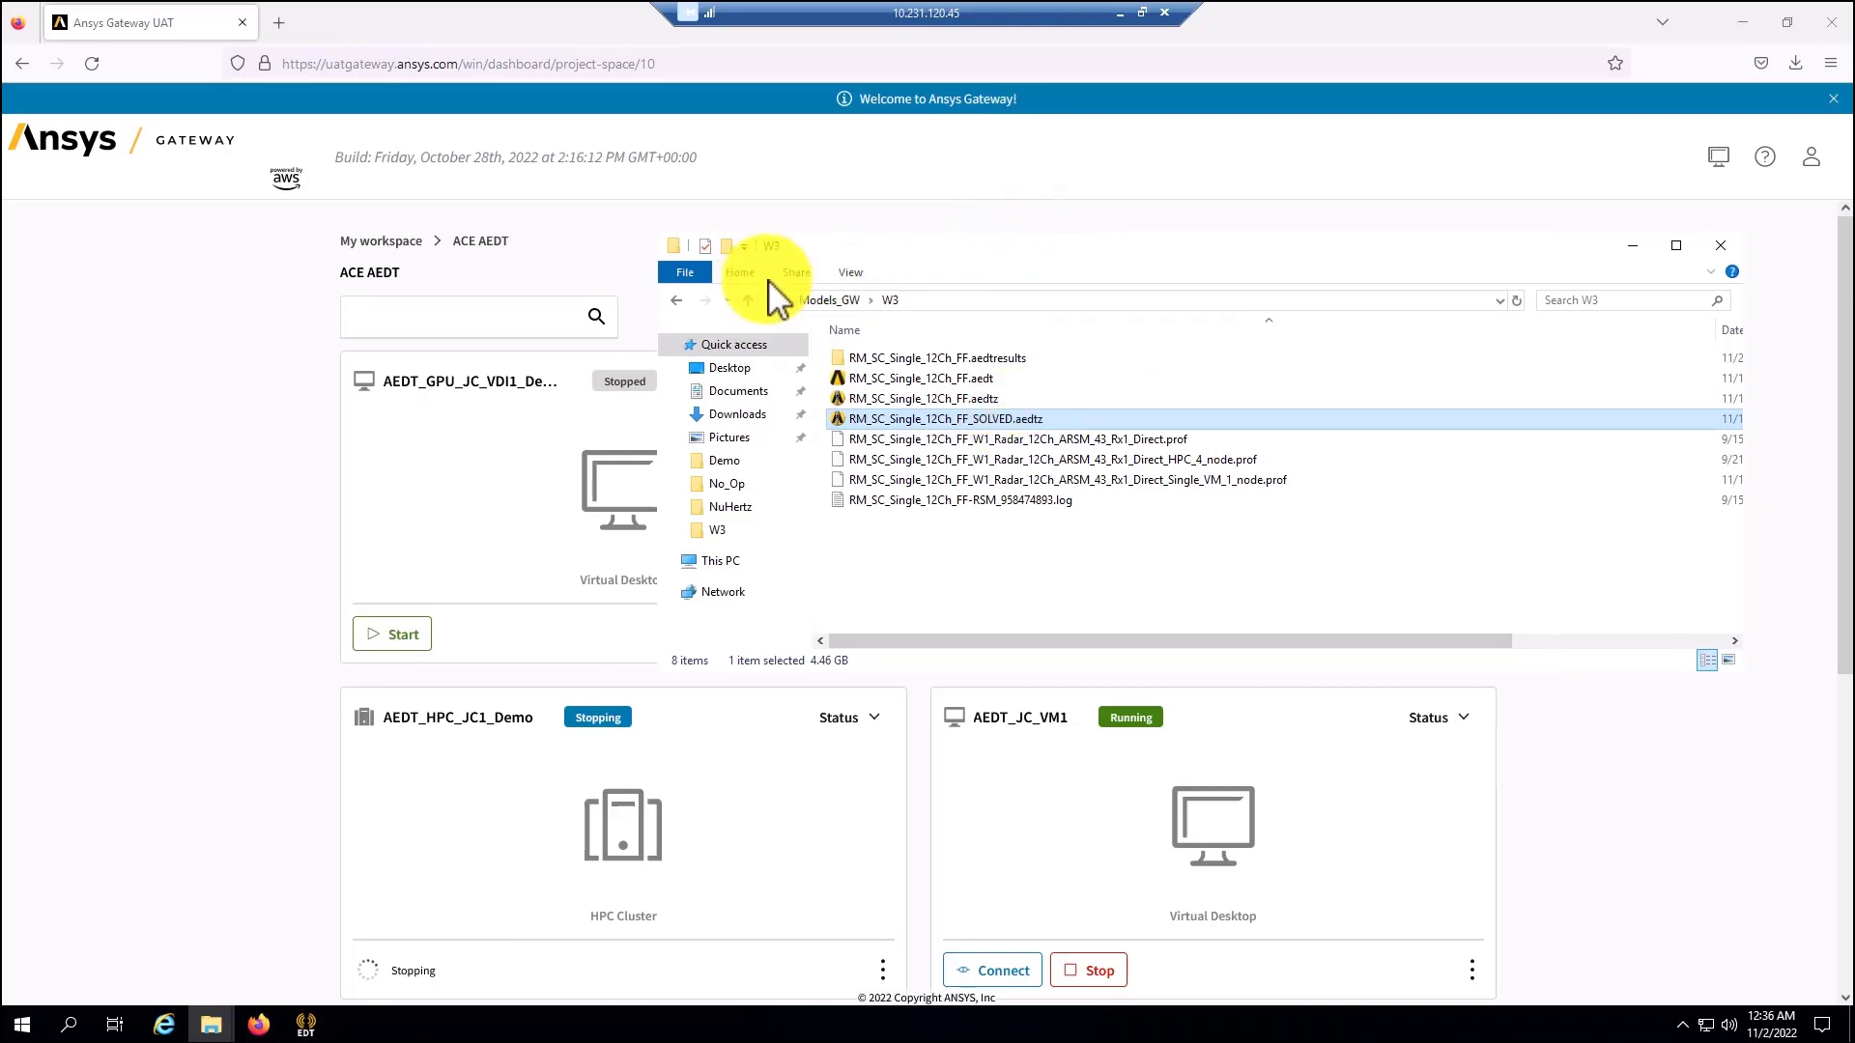
Step: Copy RM_SC_Single_12Ch_FF_SOLVED.aedtz, close Explorer, and disconnect the remote desktop session
right_click(970, 418)
click(1047, 616)
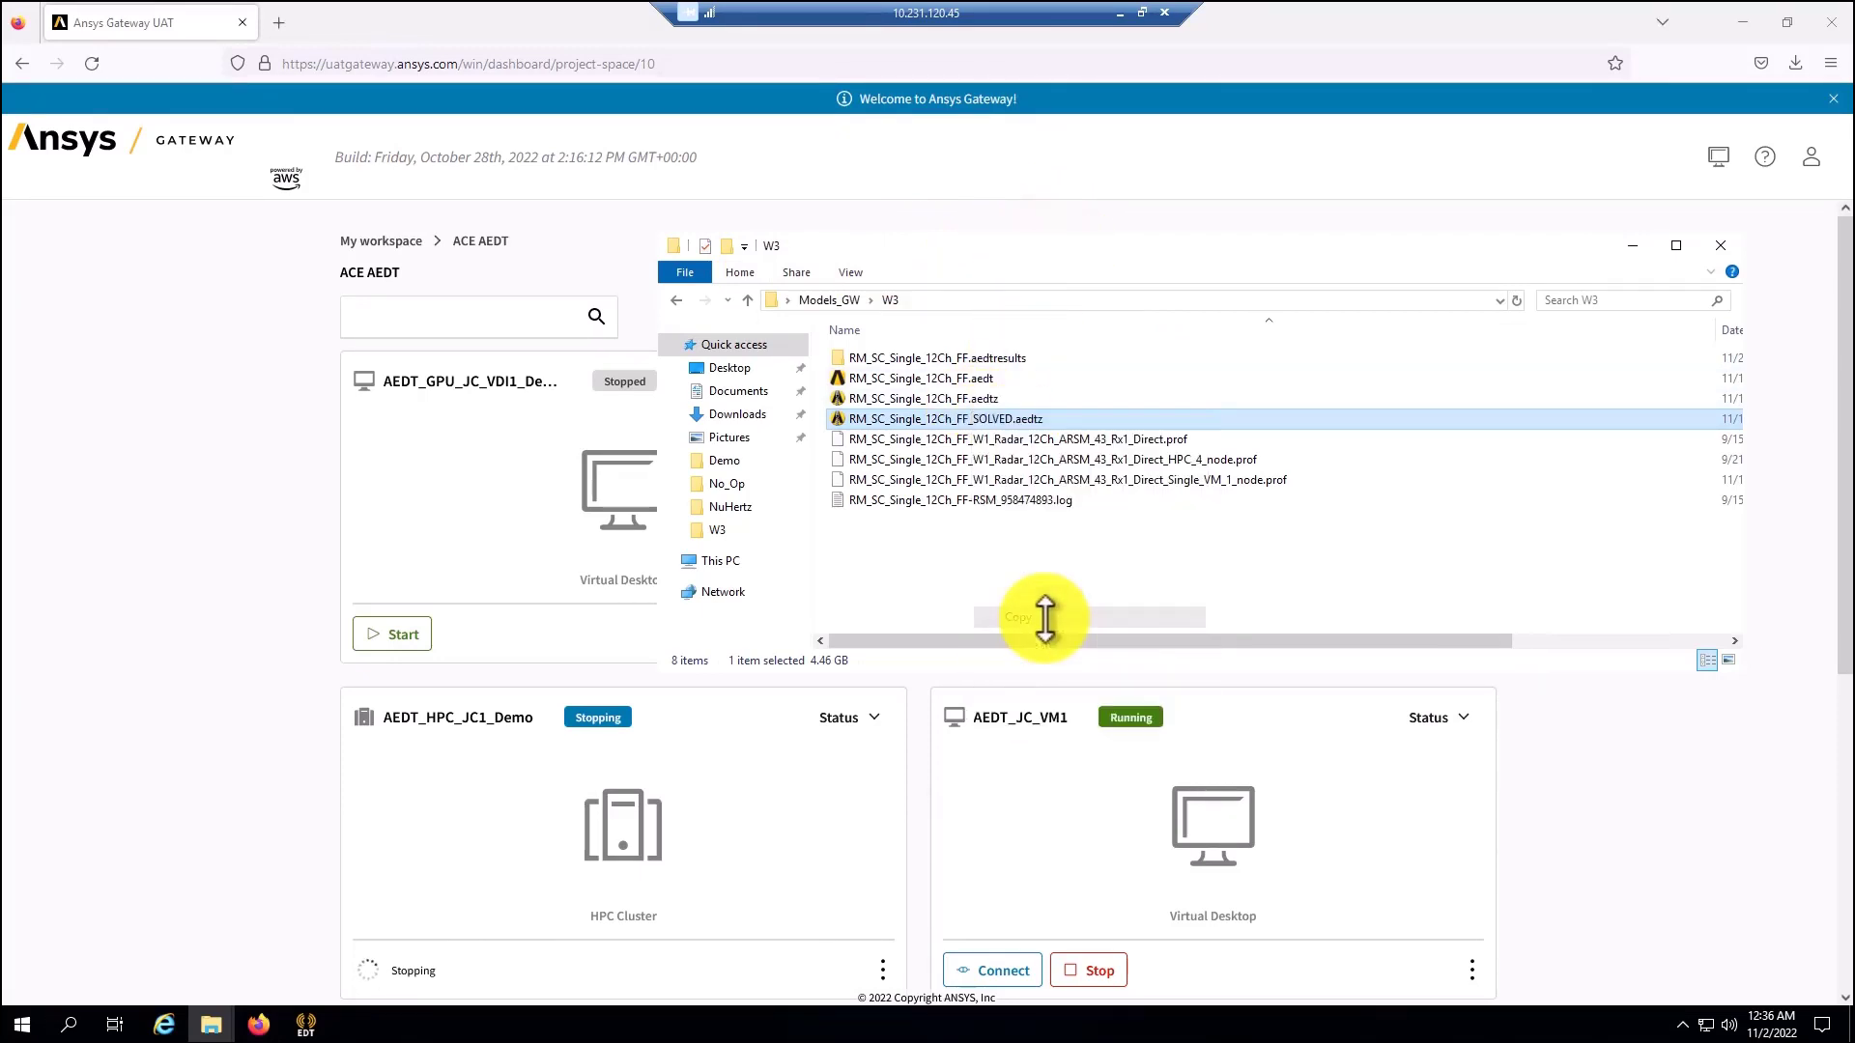
click(117, 331)
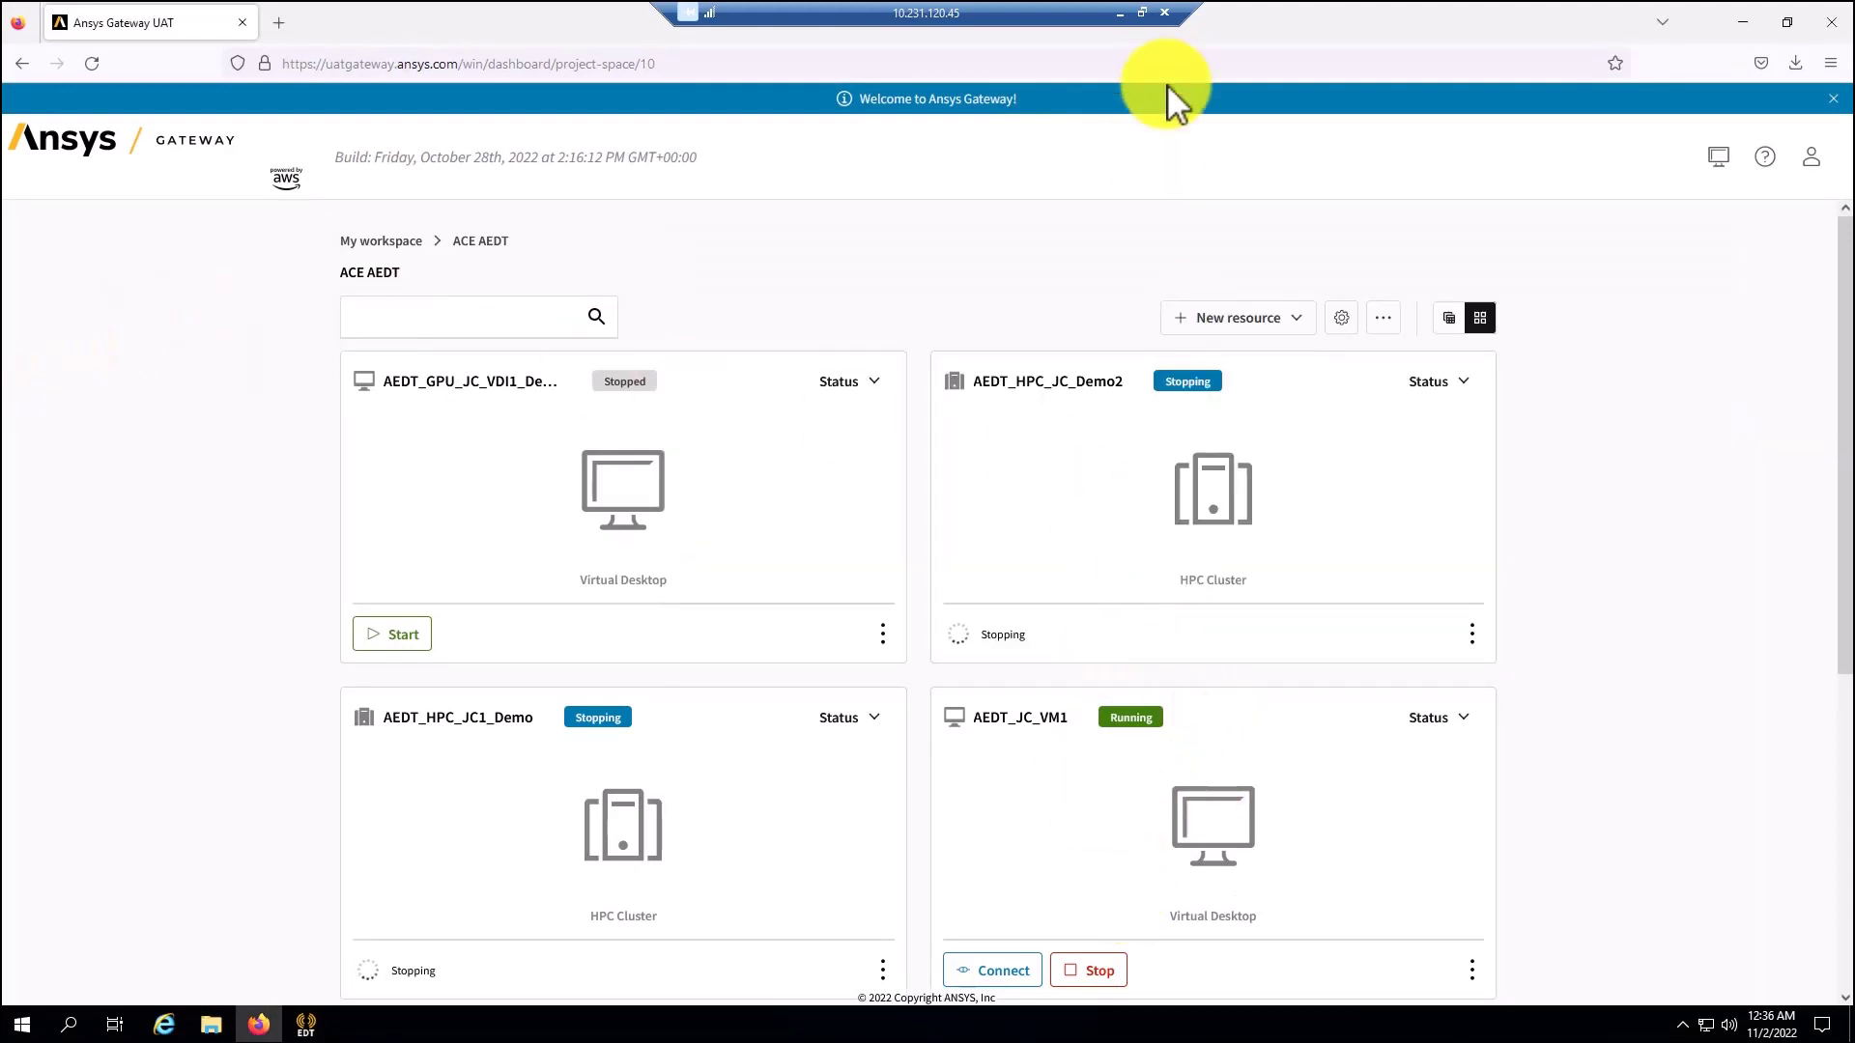
click(1166, 13)
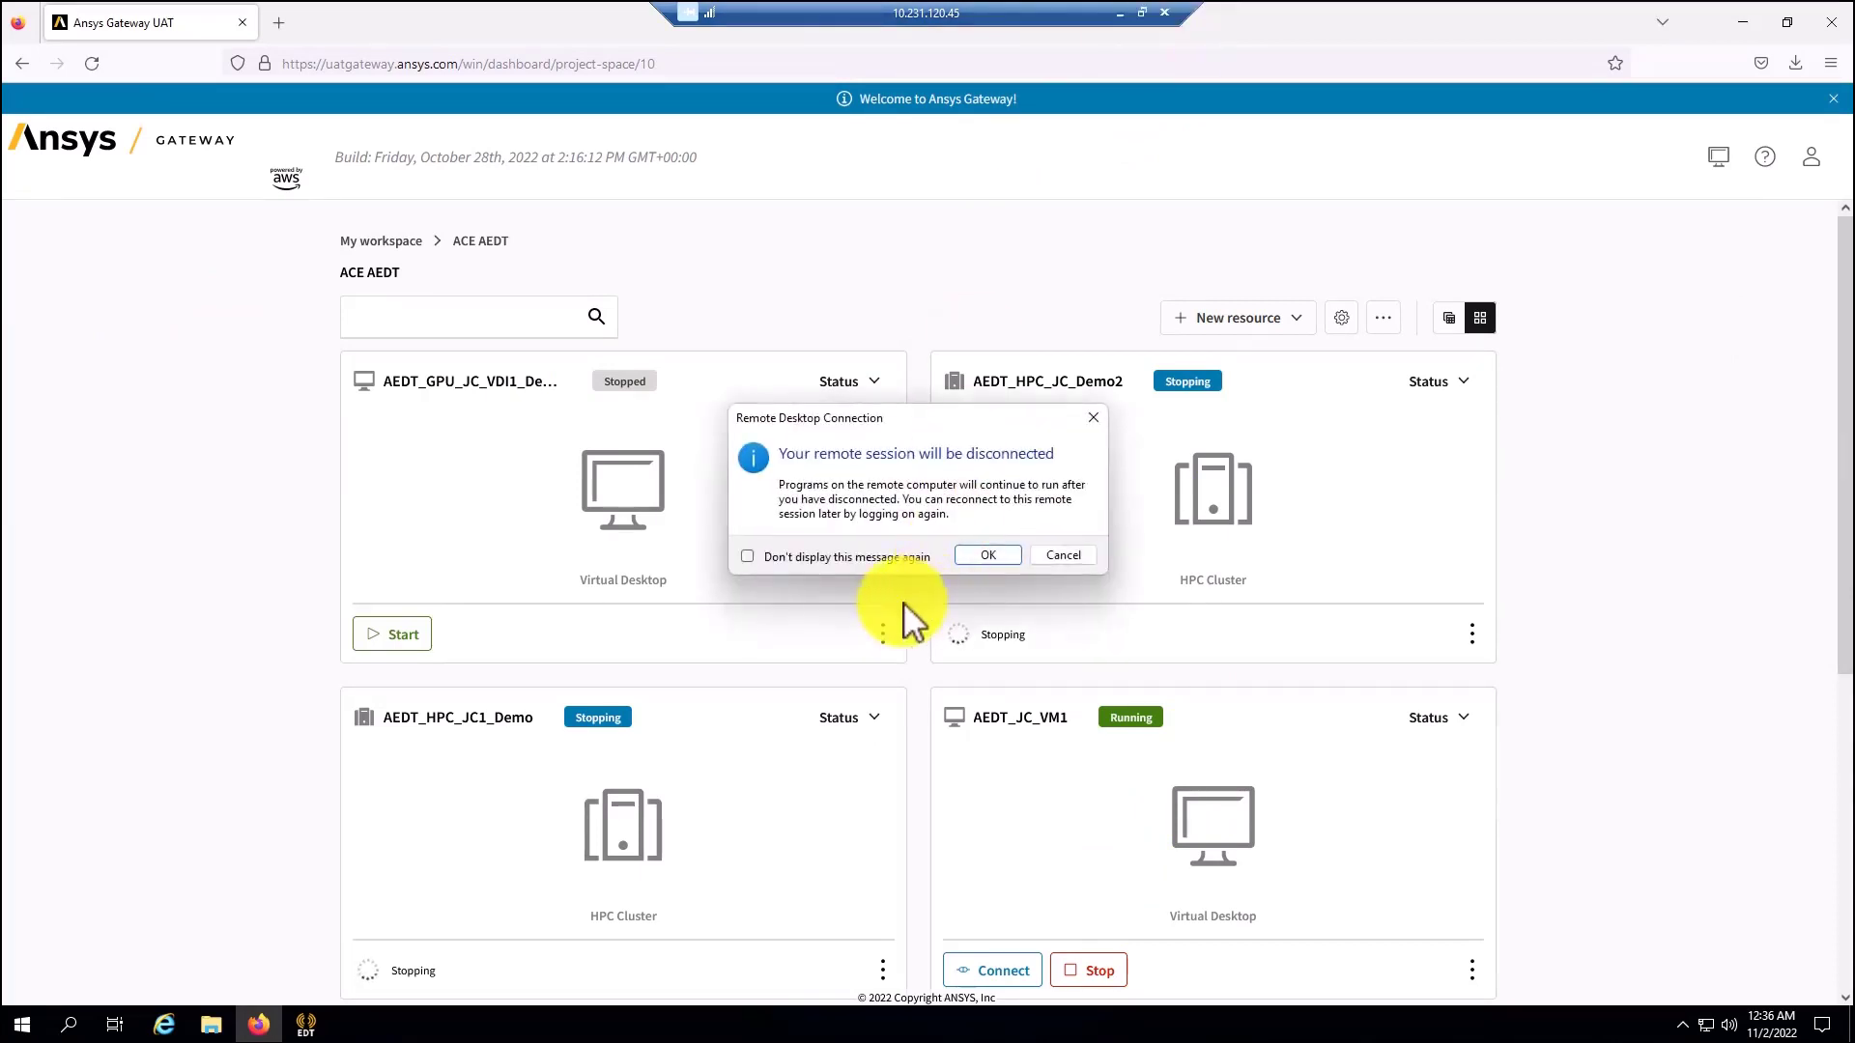
click(981, 551)
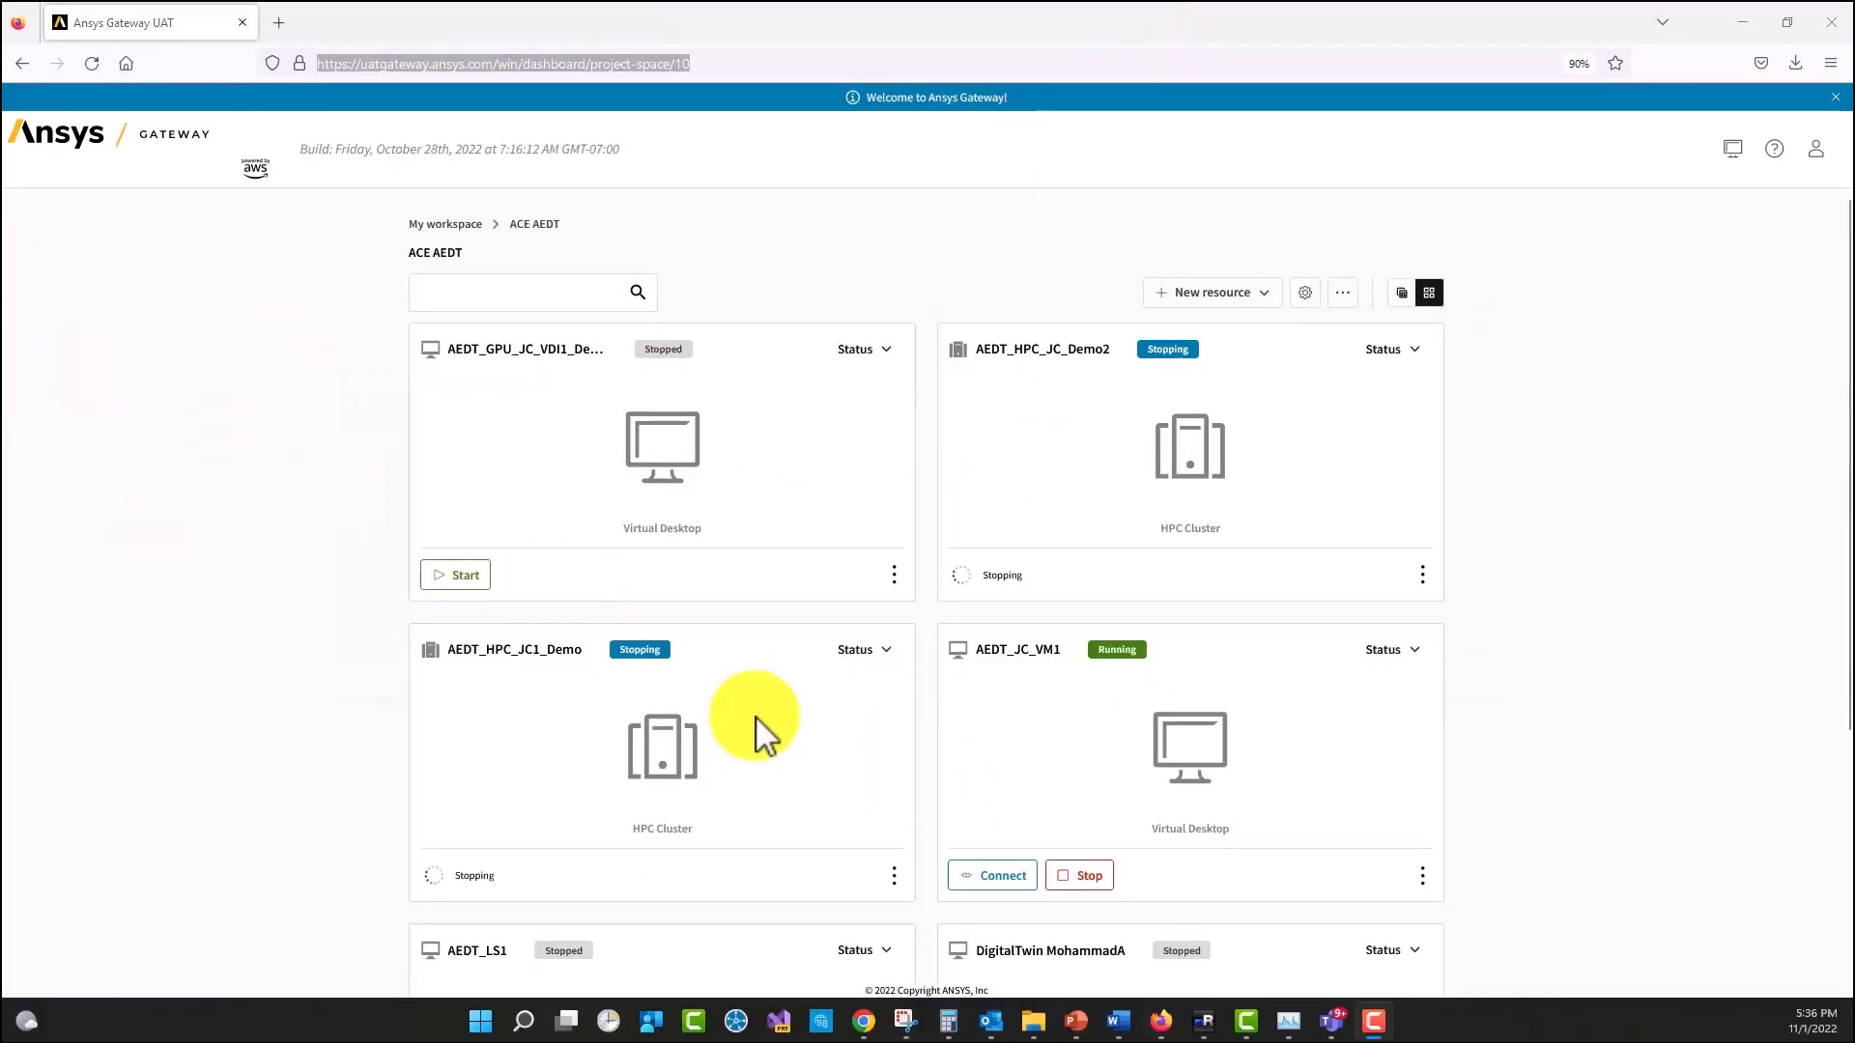